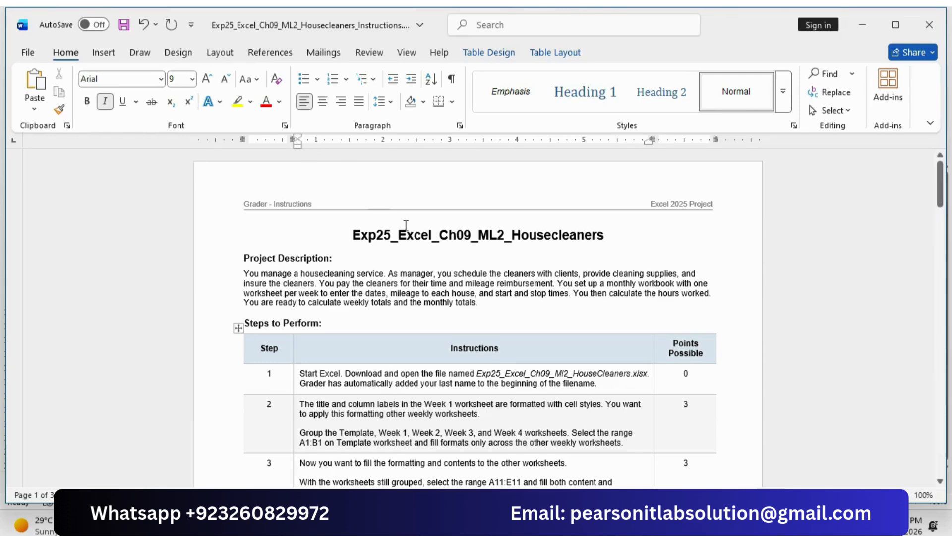
Step: Zoom the instructions to 130%, enlarge the Project Description paragraph to 11 pt, and highlight it in turquoise
{"action": "scroll", "coordinate": [394, 255], "scroll_direction": "up", "scroll_amount": 3, "text": "ctrl"}
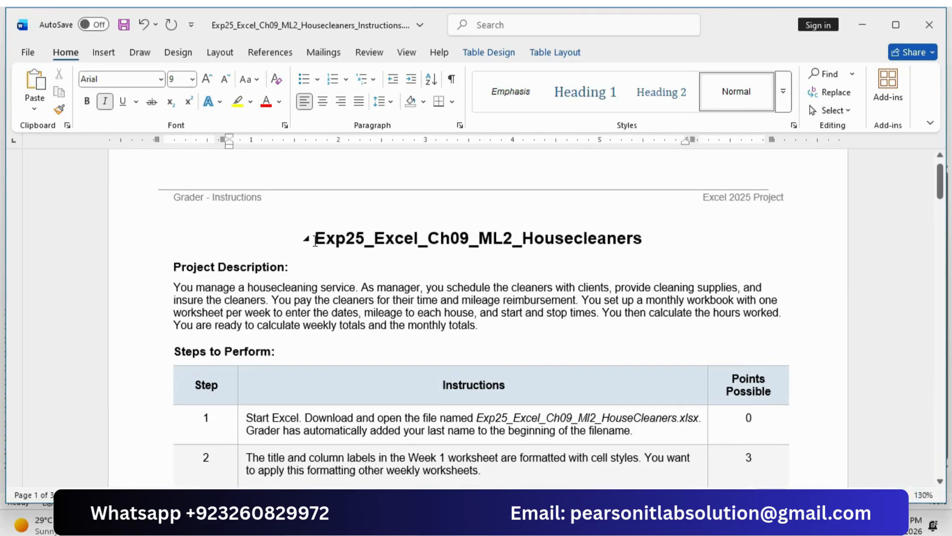
{"action": "left_click_drag", "start_coordinate": [312, 240], "coordinate": [574, 241]}
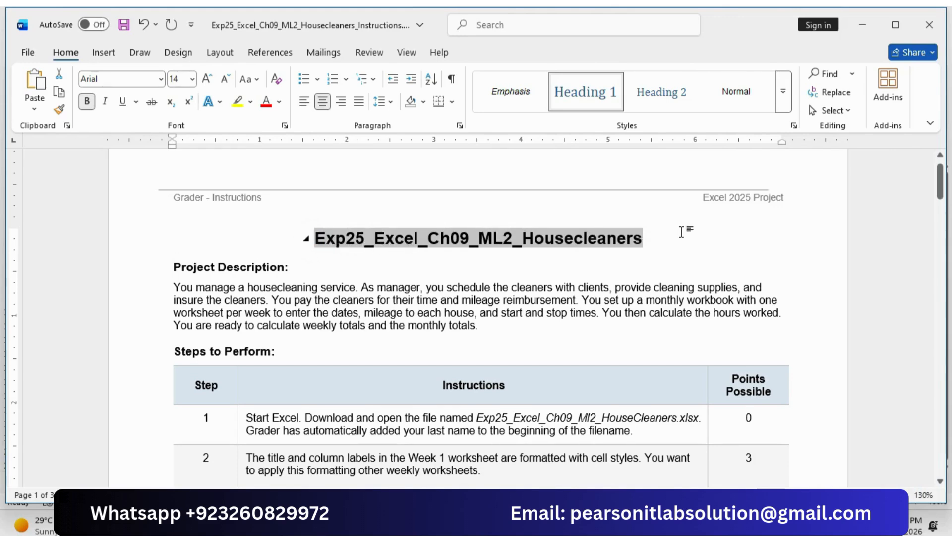
{"action": "scroll", "coordinate": [238, 293], "scroll_direction": "down", "scroll_amount": 1}
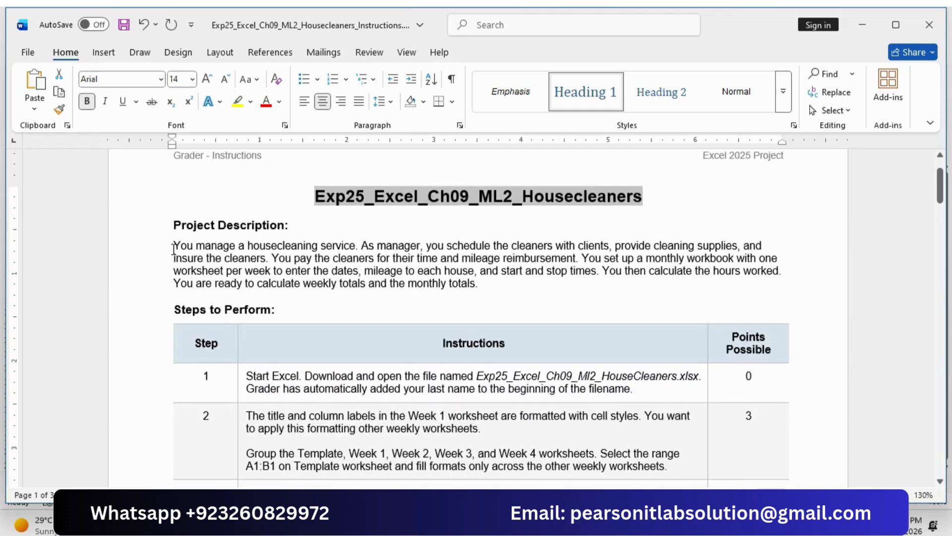
{"action": "left_click_drag", "start_coordinate": [173, 247], "coordinate": [480, 280]}
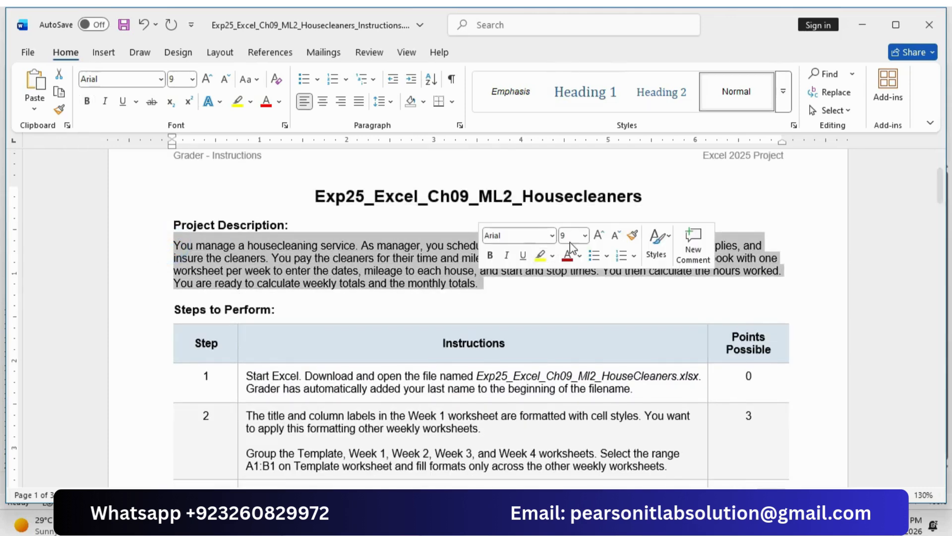
{"action": "left_click", "coordinate": [599, 234]}
{"action": "left_click", "coordinate": [599, 234]}
{"action": "left_click", "coordinate": [552, 255]}
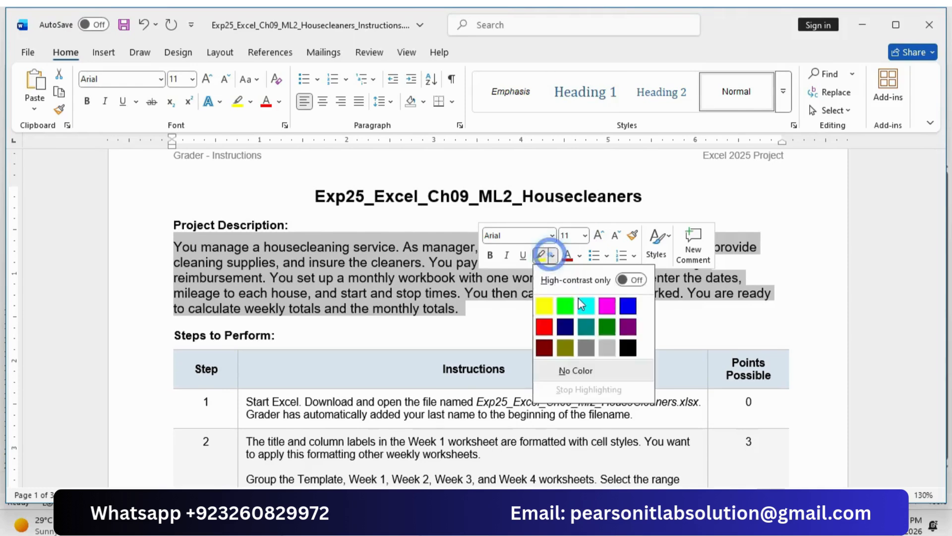
{"action": "left_click", "coordinate": [582, 304]}
{"action": "left_click", "coordinate": [538, 310]}
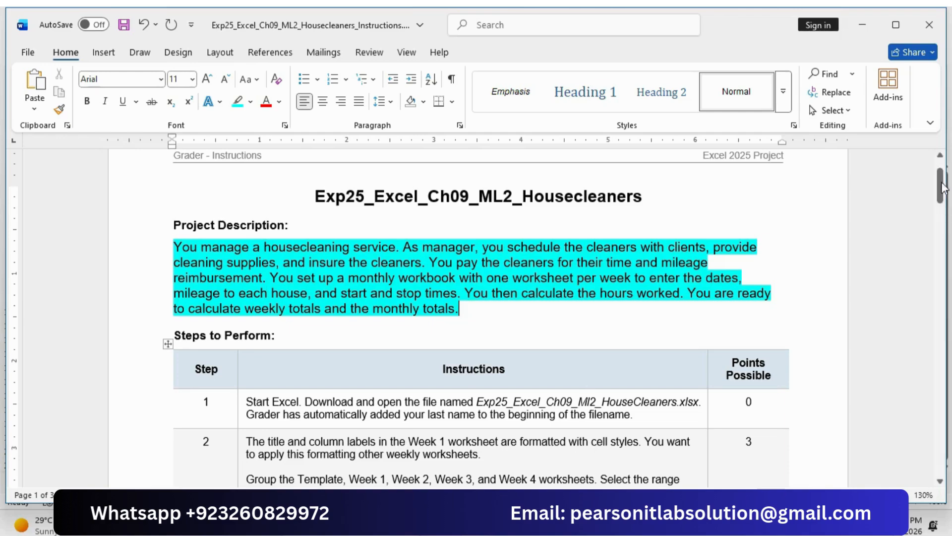
{"action": "mouse_move", "coordinate": [942, 180]}
{"action": "left_mouse_down"}
{"action": "mouse_move", "coordinate": [949, 438]}
{"action": "mouse_move", "coordinate": [940, 169]}
{"action": "left_mouse_up"}
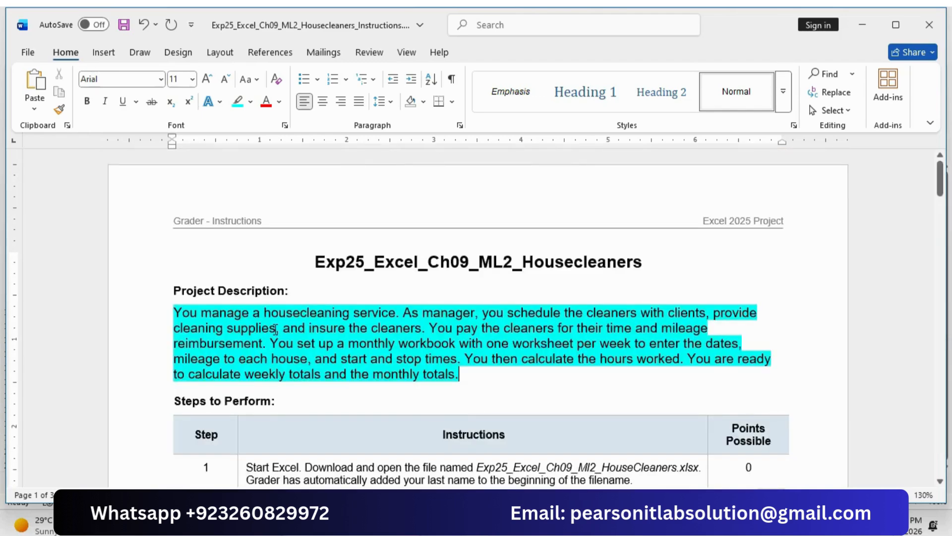
{"action": "scroll", "coordinate": [275, 330], "scroll_direction": "down", "scroll_amount": 2}
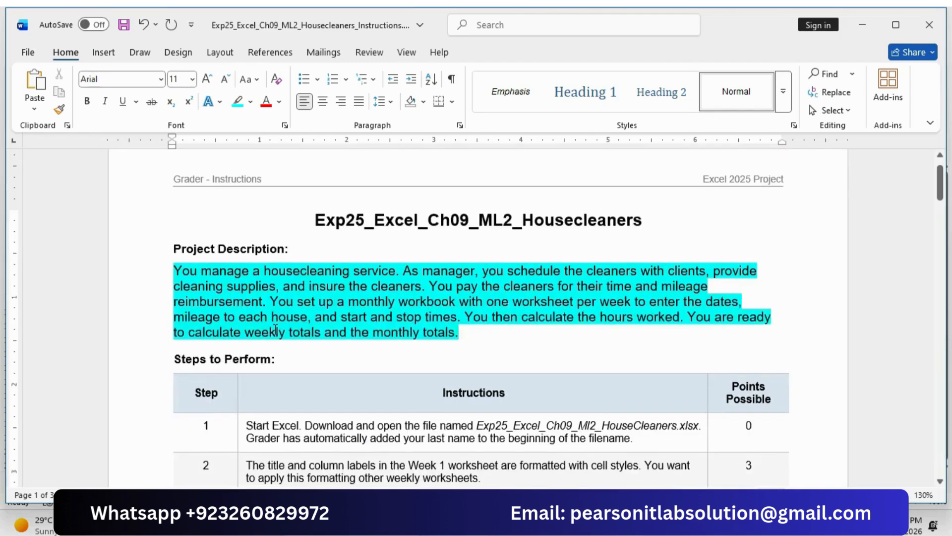
Step: Set the Project Description paragraph back to 9 pt and remove its turquoise highlight
{"action": "triple_click", "coordinate": [172, 263]}
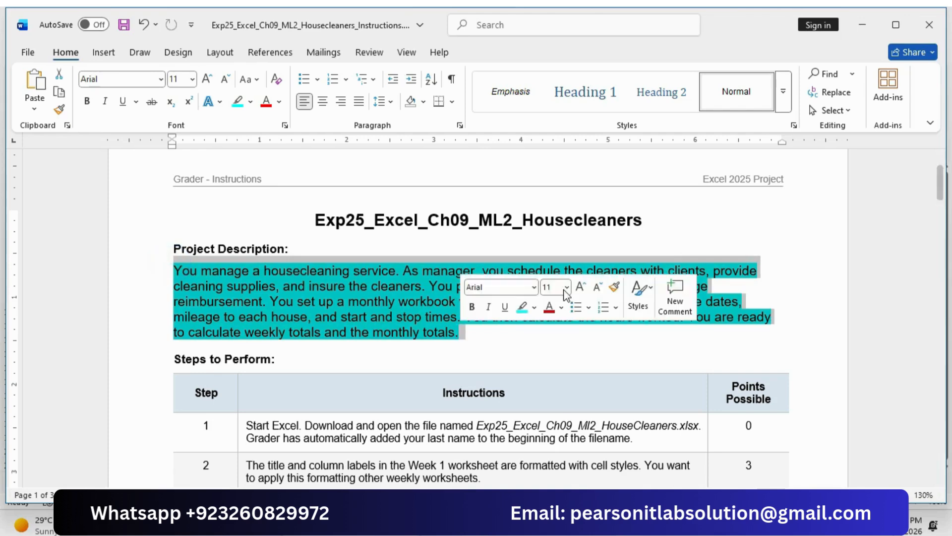
{"action": "double_click", "coordinate": [599, 289]}
{"action": "left_click", "coordinate": [521, 308]}
{"action": "scroll", "coordinate": [234, 391], "scroll_direction": "down", "scroll_amount": 1}
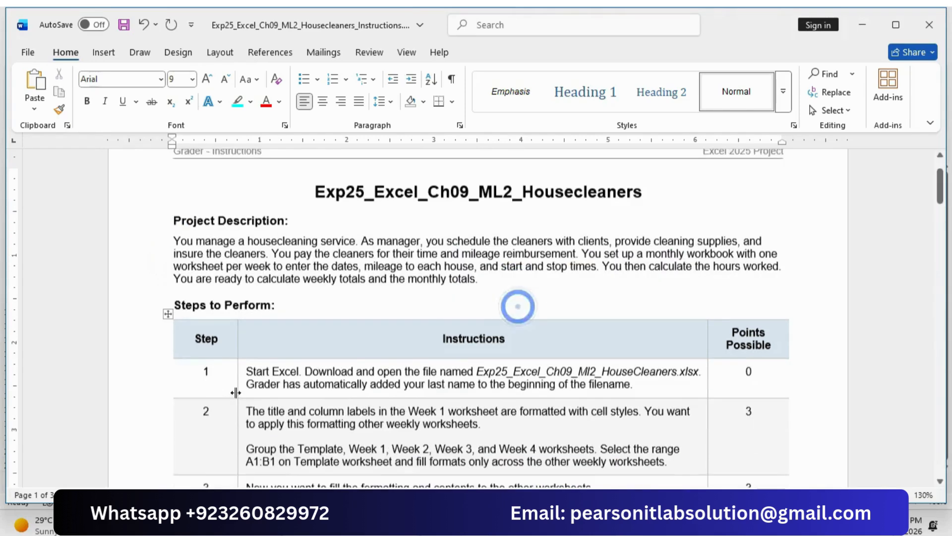
Step: Enlarge the step 1 instruction text to 11 pt and highlight it in turquoise for reading
{"action": "left_click", "coordinate": [242, 365]}
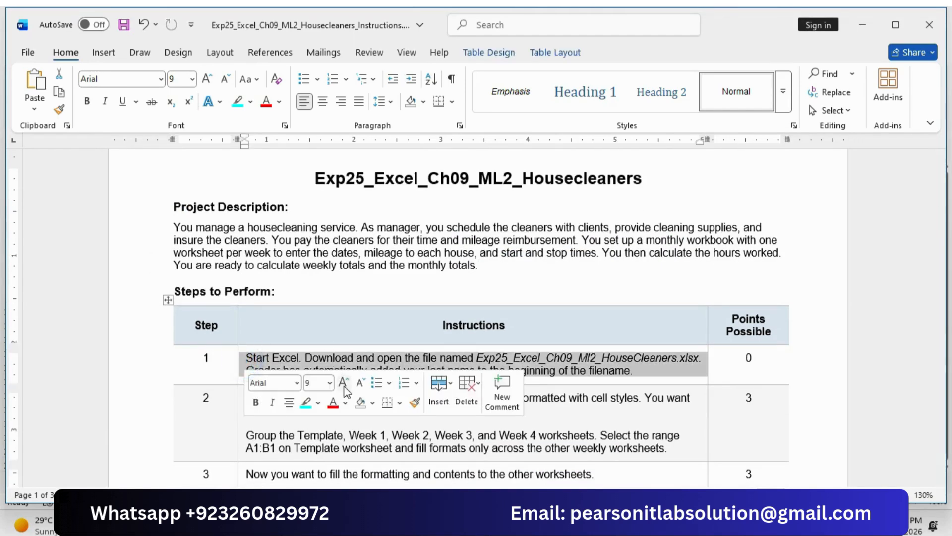
{"action": "left_click", "coordinate": [343, 382]}
{"action": "left_click", "coordinate": [304, 404]}
{"action": "left_click", "coordinate": [623, 393]}
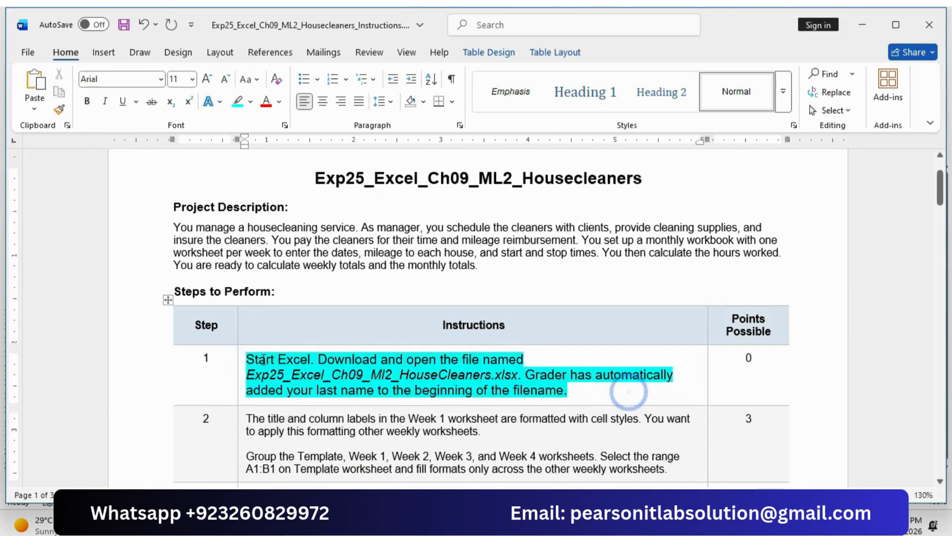
{"action": "left_click_drag", "start_coordinate": [249, 358], "coordinate": [634, 369]}
{"action": "left_click_drag", "start_coordinate": [529, 378], "coordinate": [580, 395]}
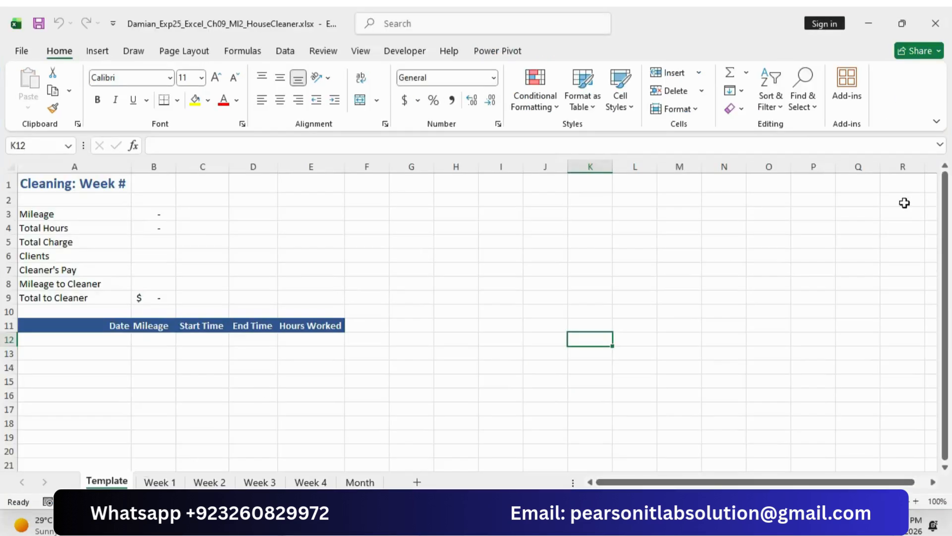
Step: Switch back to the Word instructions, reset the step 1 text to 9 pt, and remove its highlight
{"action": "left_click_drag", "start_coordinate": [943, 185], "coordinate": [943, 185]}
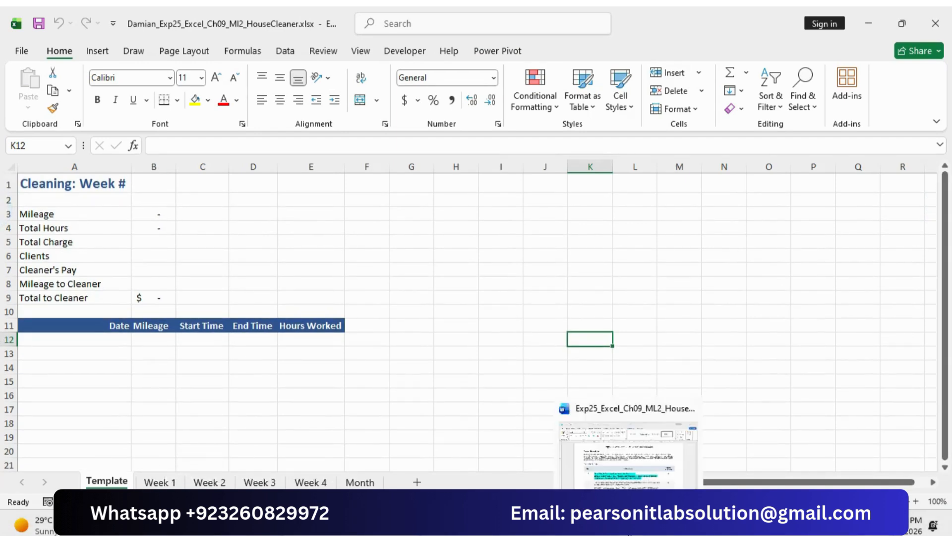
{"action": "left_click", "coordinate": [629, 525]}
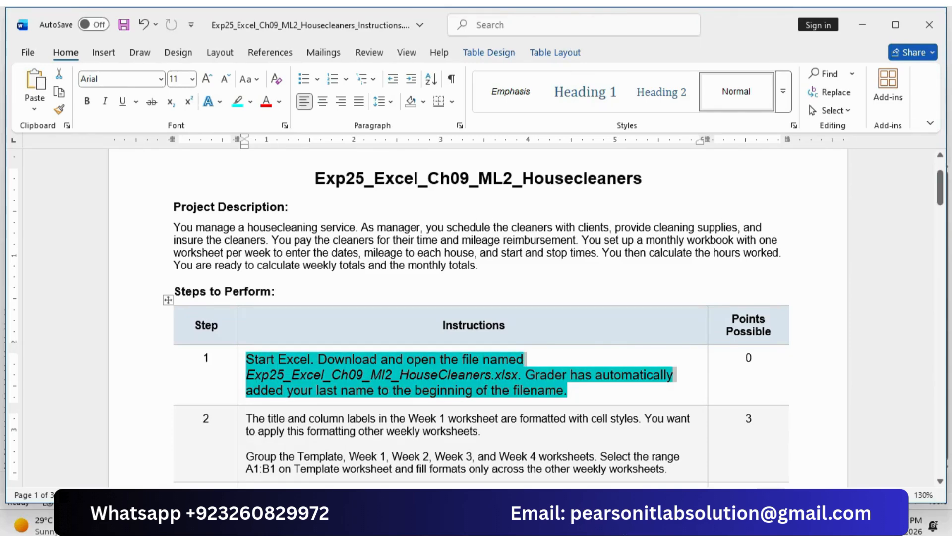
{"action": "left_click", "coordinate": [240, 367]}
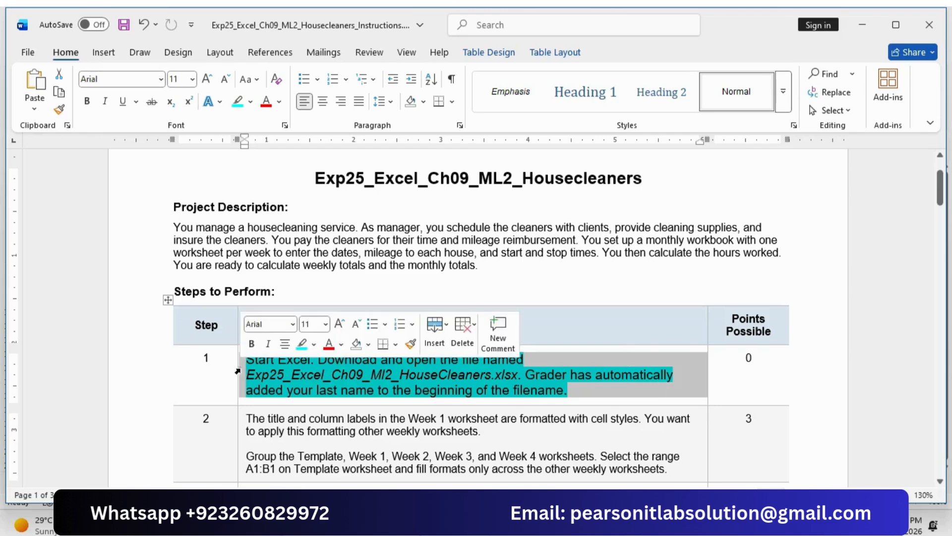
{"action": "left_click", "coordinate": [354, 328]}
{"action": "left_click", "coordinate": [301, 344]}
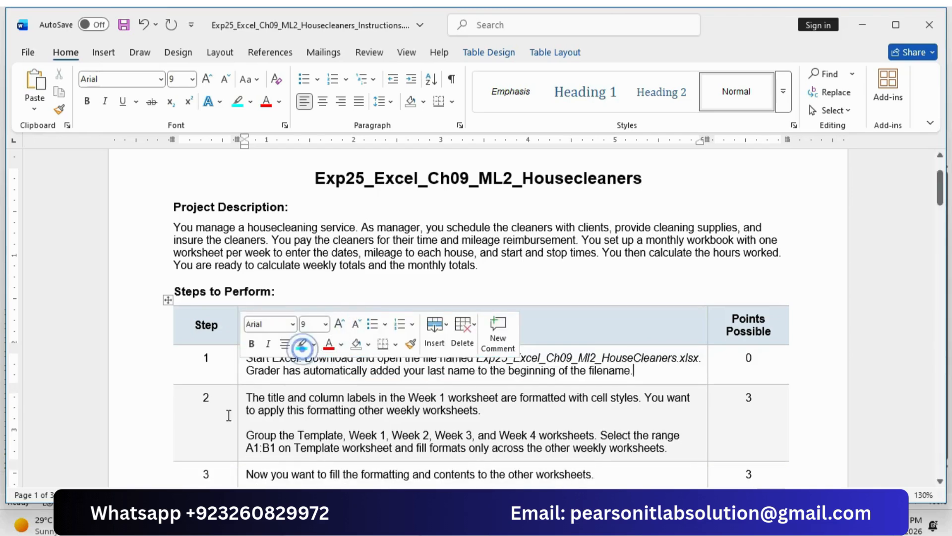
Step: Enlarge the step 2 instruction text to 11 pt, highlight it in turquoise, and read the worksheet grouping instruction
{"action": "left_click", "coordinate": [238, 415]}
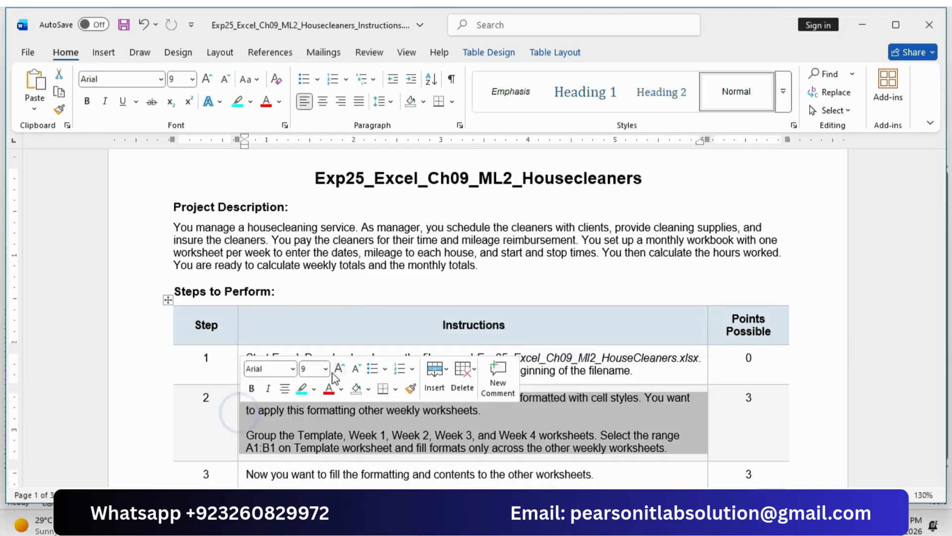
{"action": "left_click", "coordinate": [338, 371]}
{"action": "left_click", "coordinate": [339, 371]}
{"action": "left_click", "coordinate": [301, 388]}
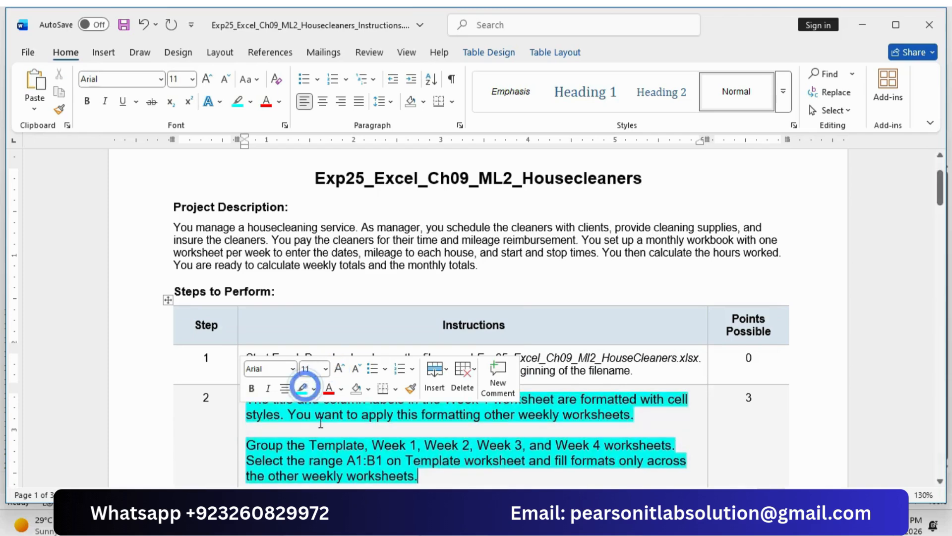
{"action": "scroll", "coordinate": [291, 364], "scroll_direction": "down", "scroll_amount": 1}
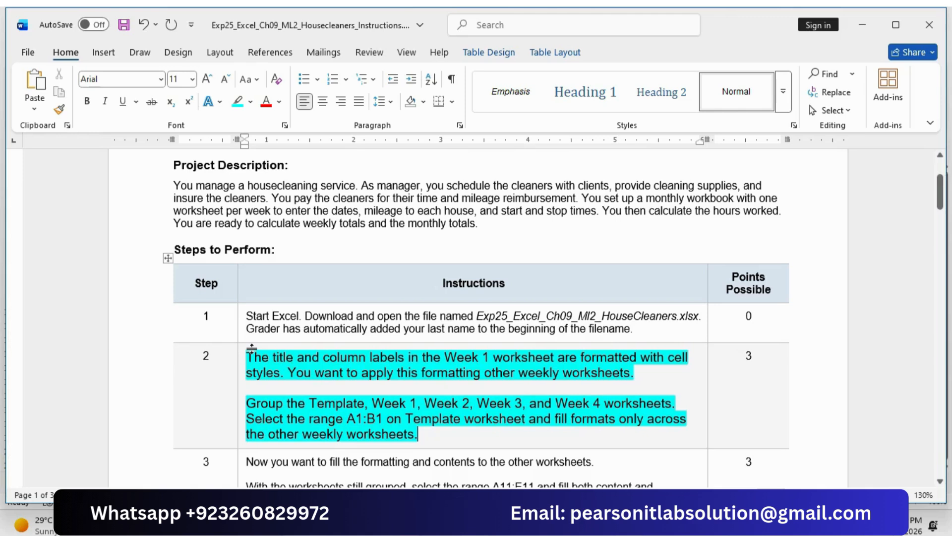
{"action": "left_click", "coordinate": [247, 355]}
{"action": "left_click_drag", "start_coordinate": [246, 356], "coordinate": [635, 373]}
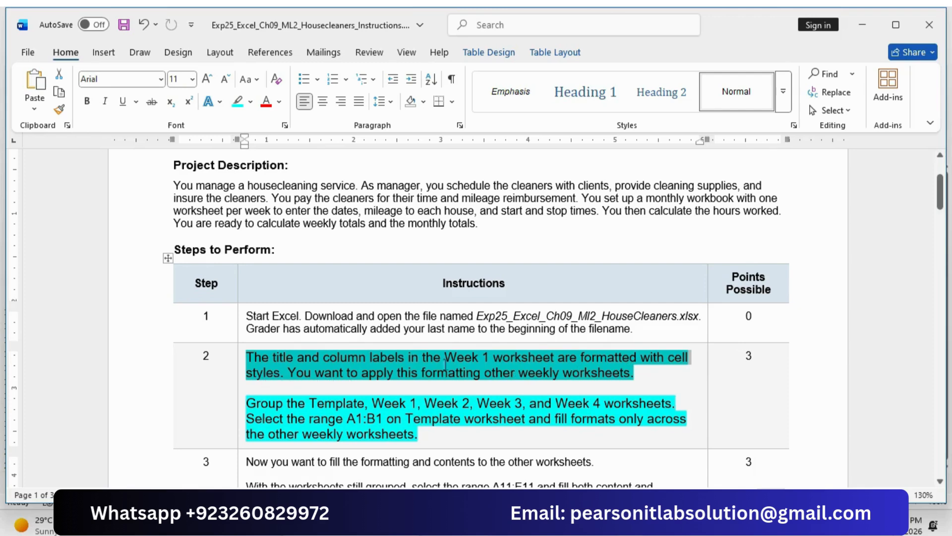
{"action": "scroll", "coordinate": [267, 330], "scroll_direction": "down", "scroll_amount": 3}
{"action": "left_click_drag", "start_coordinate": [247, 319], "coordinate": [649, 320]}
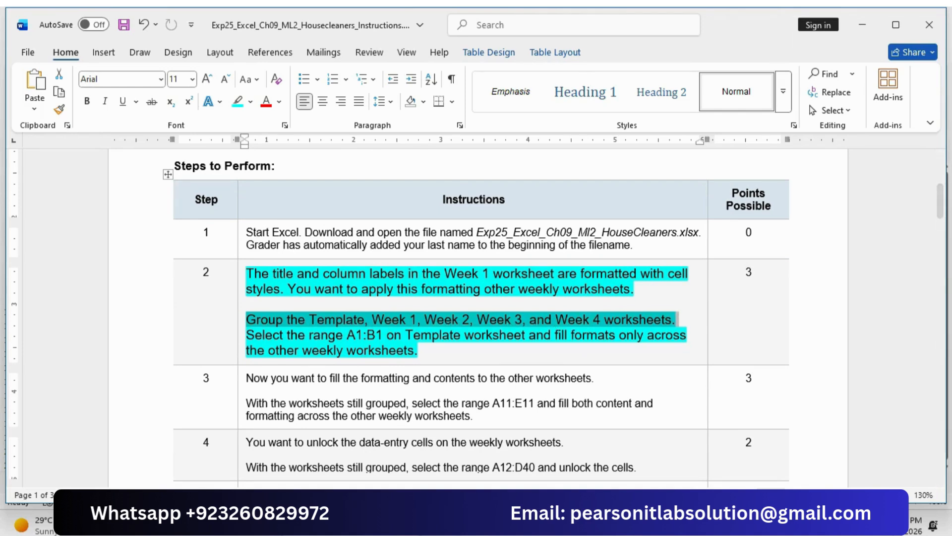
Step: Switch to the Excel workbook and group the Template, Week 1, Week 2, Week 3, and Week 4 worksheets
{"action": "left_click", "coordinate": [631, 523]}
{"action": "left_click", "coordinate": [169, 482], "text": "ctrl"}
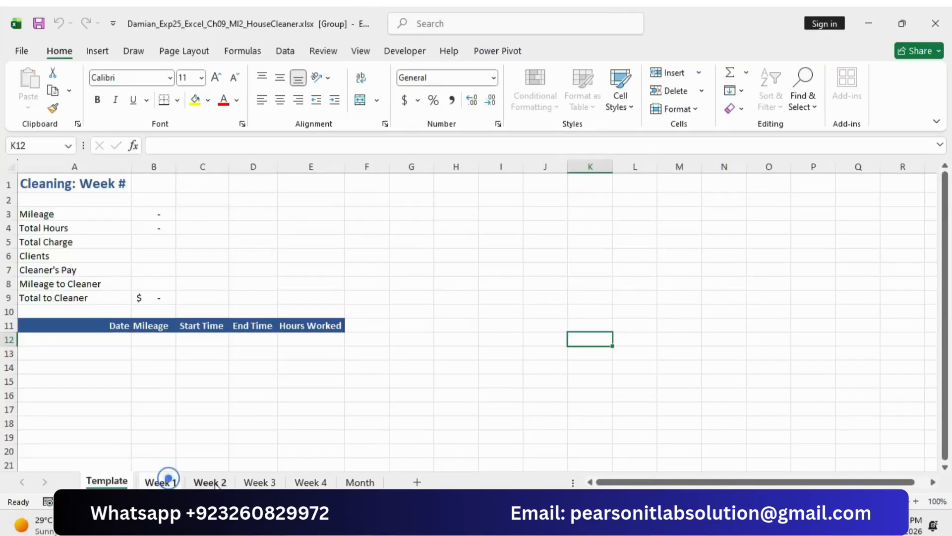
{"action": "left_click", "coordinate": [211, 482], "text": "ctrl"}
{"action": "left_click", "coordinate": [260, 482], "text": "ctrl"}
{"action": "left_click", "coordinate": [317, 481], "text": "ctrl"}
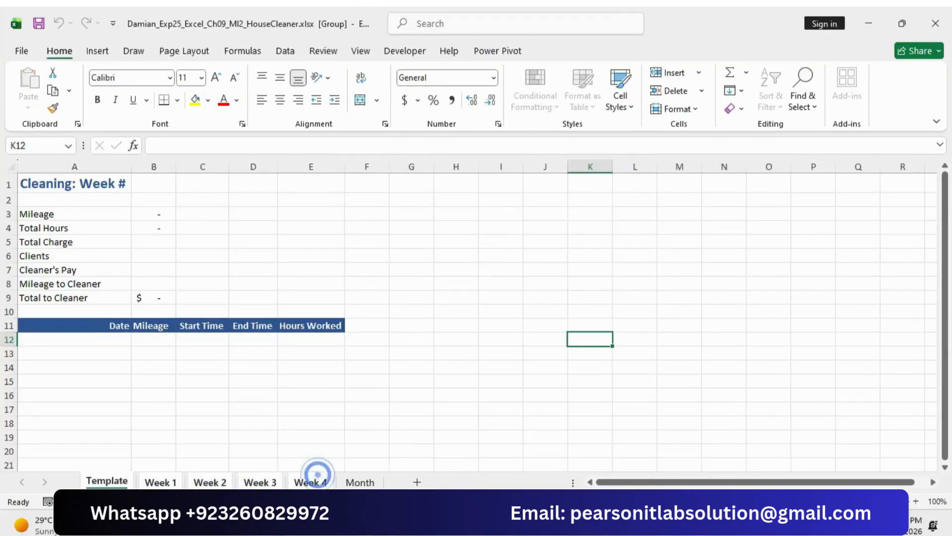
Step: Check the range in the Word instructions, and in Excel fill only the formats of Template range A1:B1 across the grouped worksheets
{"action": "left_click", "coordinate": [631, 524]}
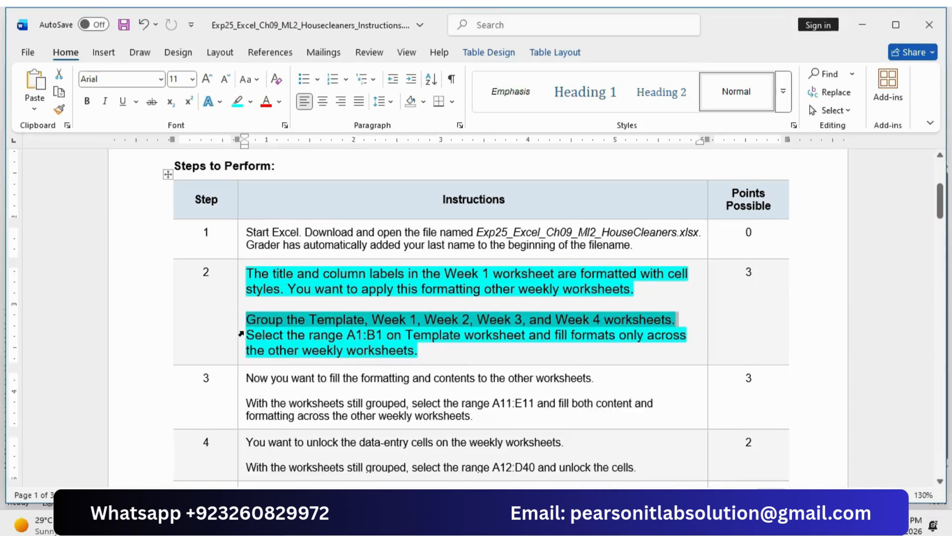
{"action": "left_click_drag", "start_coordinate": [346, 335], "coordinate": [612, 349]}
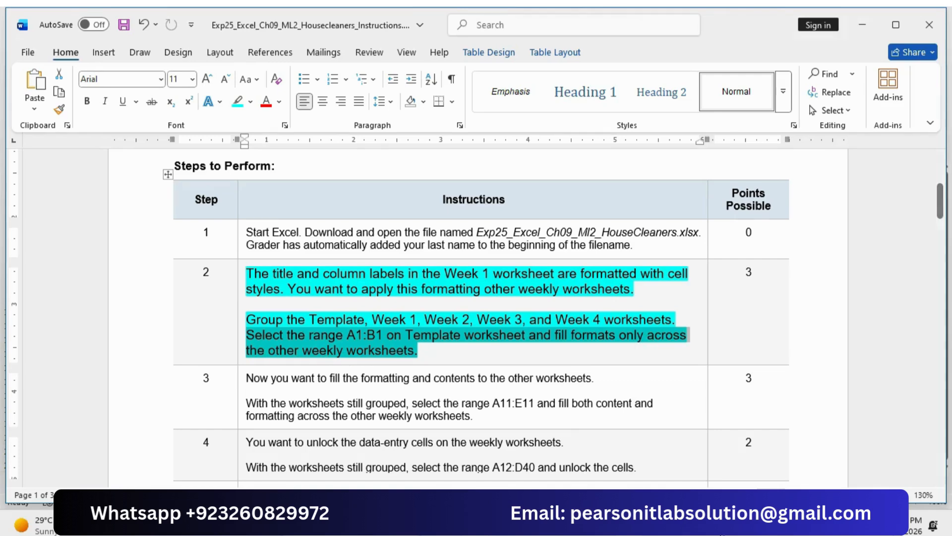
{"action": "key", "text": "alt+Tab"}
{"action": "left_click_drag", "start_coordinate": [40, 182], "coordinate": [151, 179]}
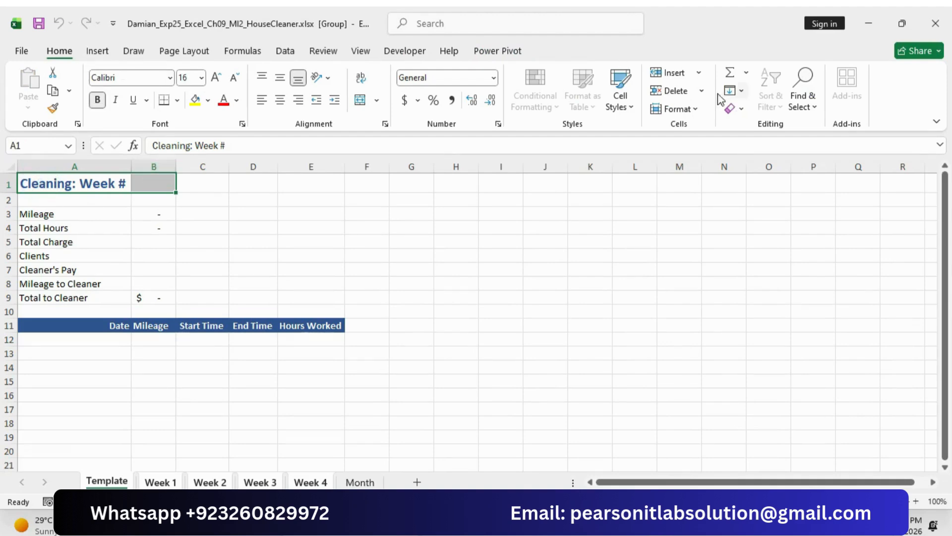
{"action": "left_click", "coordinate": [743, 91]}
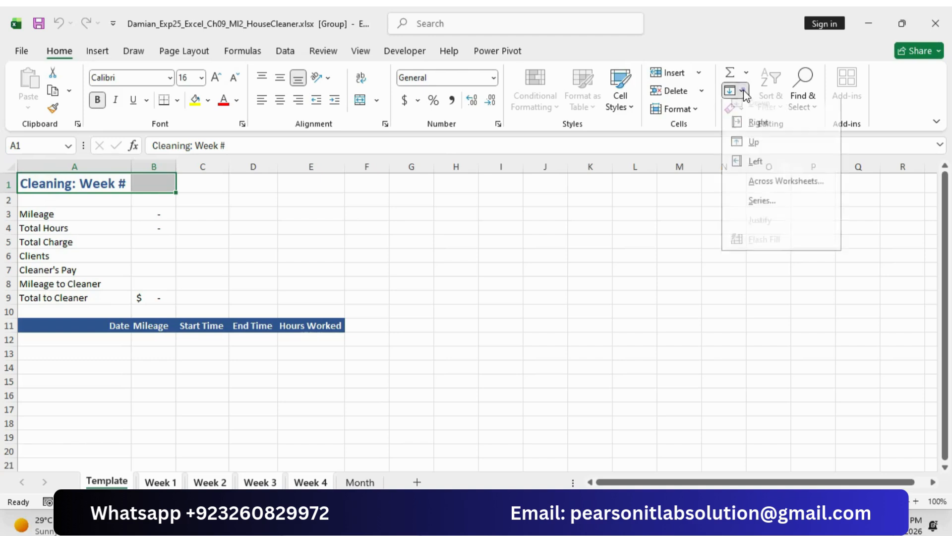
{"action": "left_click", "coordinate": [784, 182]}
{"action": "left_click", "coordinate": [655, 301]}
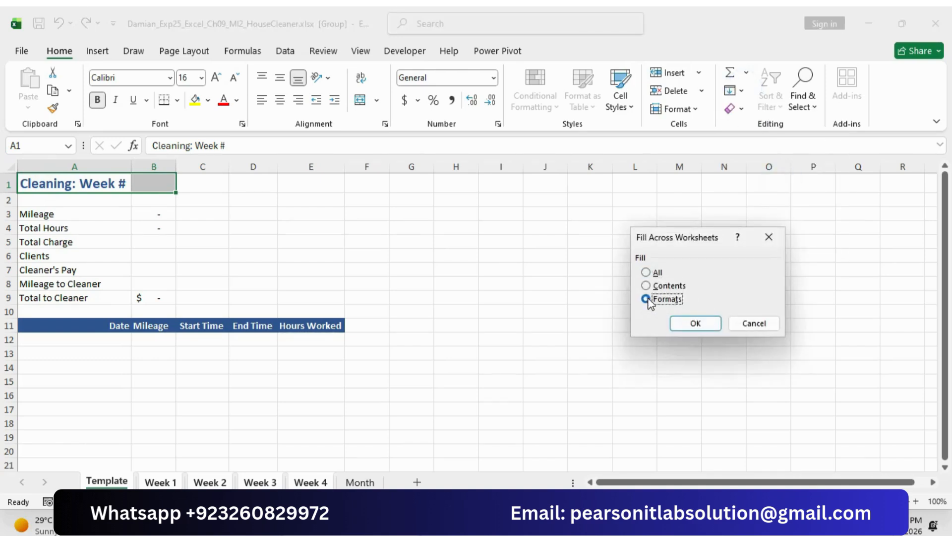
{"action": "left_click", "coordinate": [707, 325]}
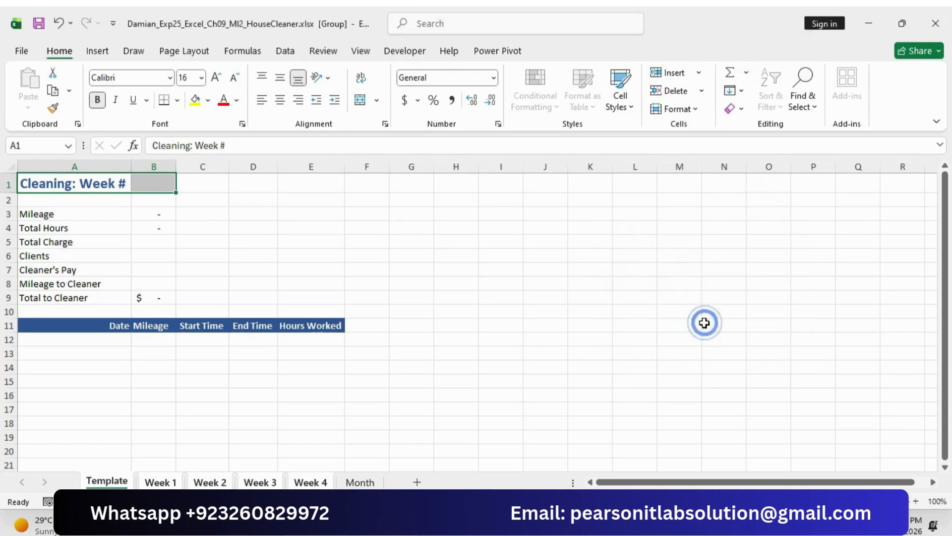
Step: Review the title formatting on the Week 1 through Week 4 worksheets, return to Template, and switch to the Word instructions
{"action": "left_click", "coordinate": [172, 483]}
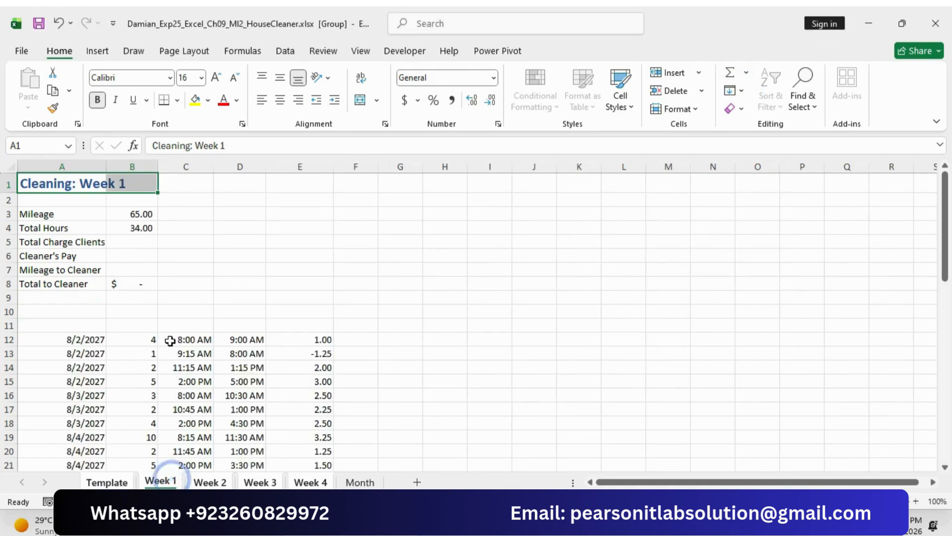
{"action": "left_click", "coordinate": [214, 482]}
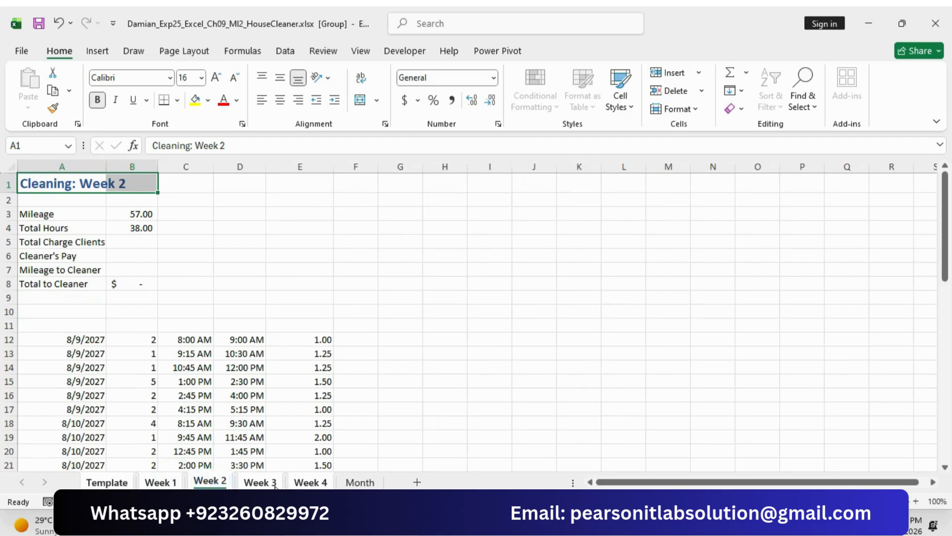
{"action": "left_click", "coordinate": [259, 482]}
{"action": "left_click", "coordinate": [304, 482]}
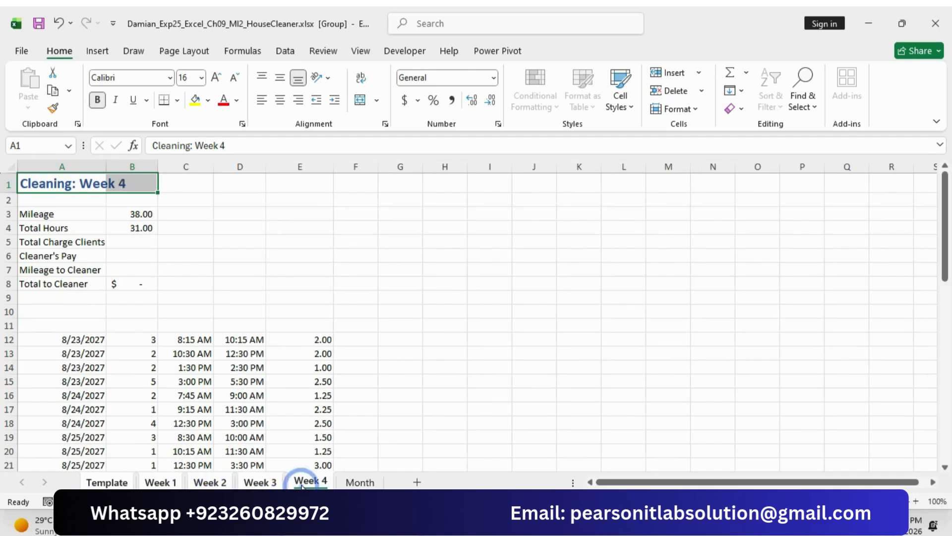
{"action": "left_click", "coordinate": [126, 486]}
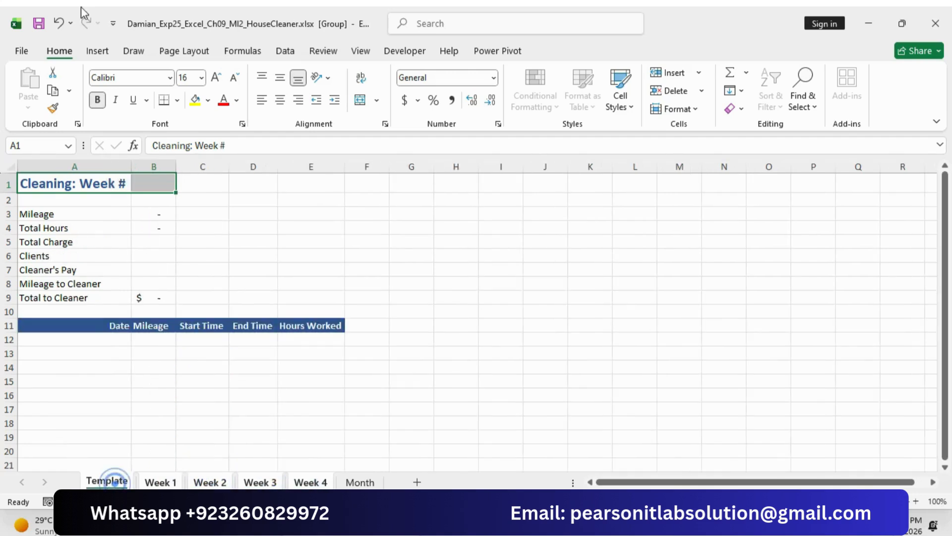
{"action": "left_click", "coordinate": [630, 524]}
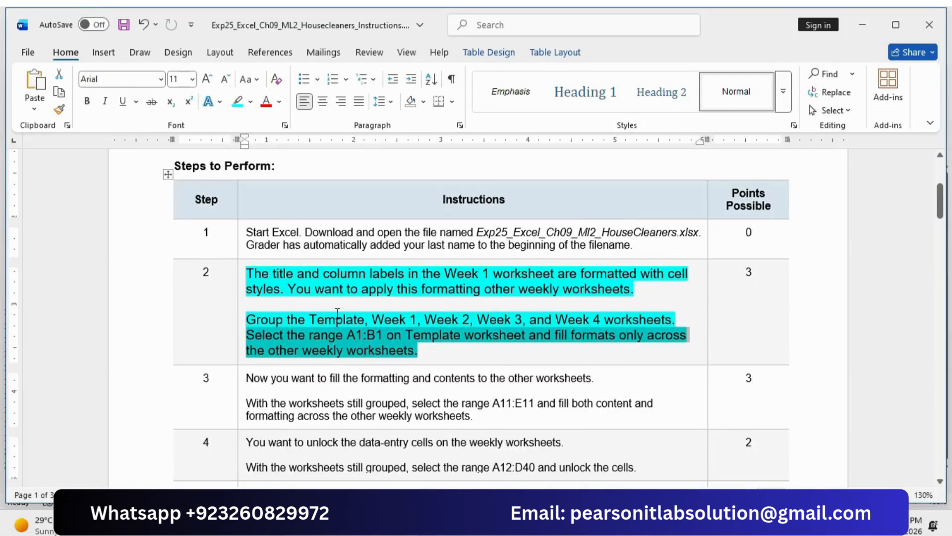
Step: Reduce the step 2 instruction text back to 9 pt and remove its turquoise highlight
{"action": "left_click_drag", "start_coordinate": [248, 271], "coordinate": [419, 351]}
{"action": "left_click", "coordinate": [537, 304]}
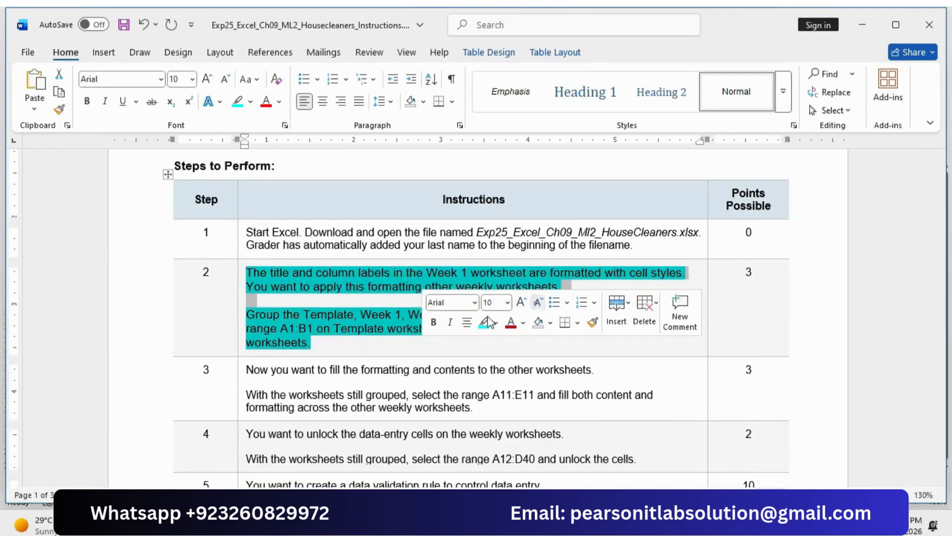
{"action": "left_click", "coordinate": [538, 304]}
{"action": "left_click", "coordinate": [483, 322]}
Step: Enlarge the step 3 instruction text to 11 pt and highlight it in turquoise
{"action": "left_click", "coordinate": [238, 366]}
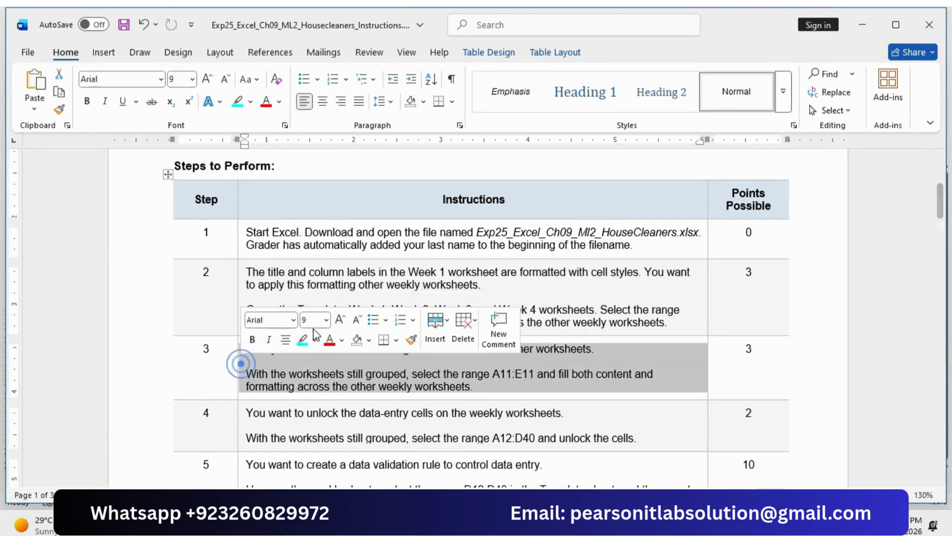
{"action": "left_click", "coordinate": [340, 319]}
{"action": "left_click", "coordinate": [302, 339]}
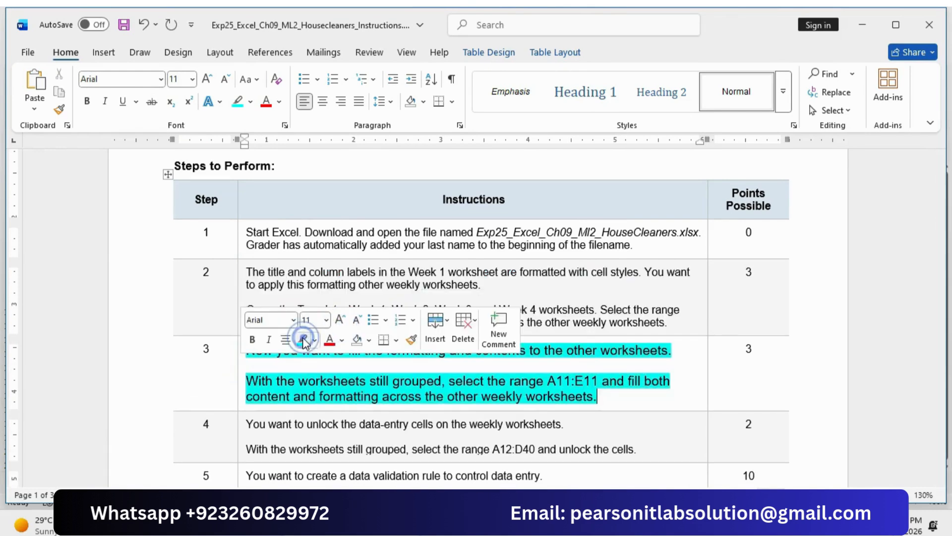
{"action": "left_click", "coordinate": [655, 403]}
Step: Read the step 3 instruction and copy its range reference A11:E11
{"action": "left_click_drag", "start_coordinate": [247, 349], "coordinate": [674, 353]}
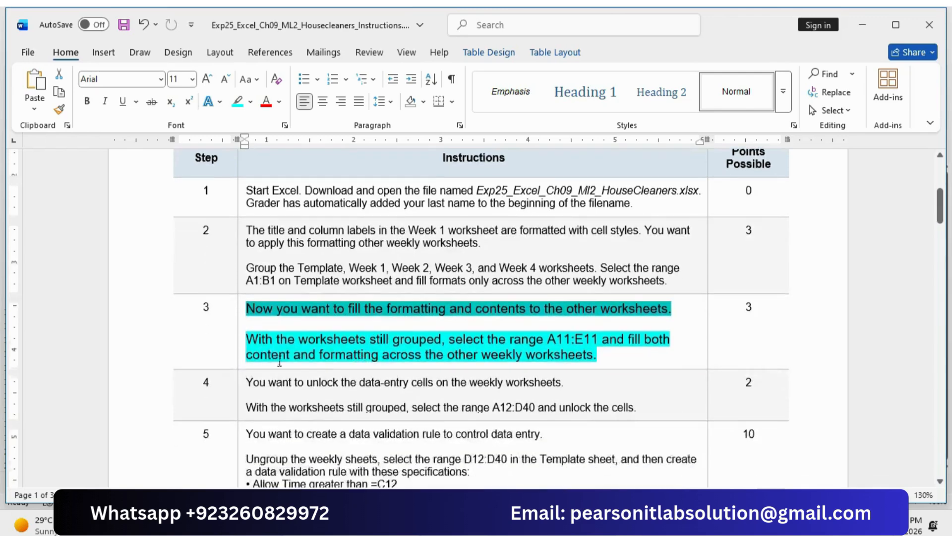
{"action": "scroll", "coordinate": [381, 372], "scroll_direction": "down", "scroll_amount": 1}
{"action": "left_click_drag", "start_coordinate": [250, 339], "coordinate": [594, 358]}
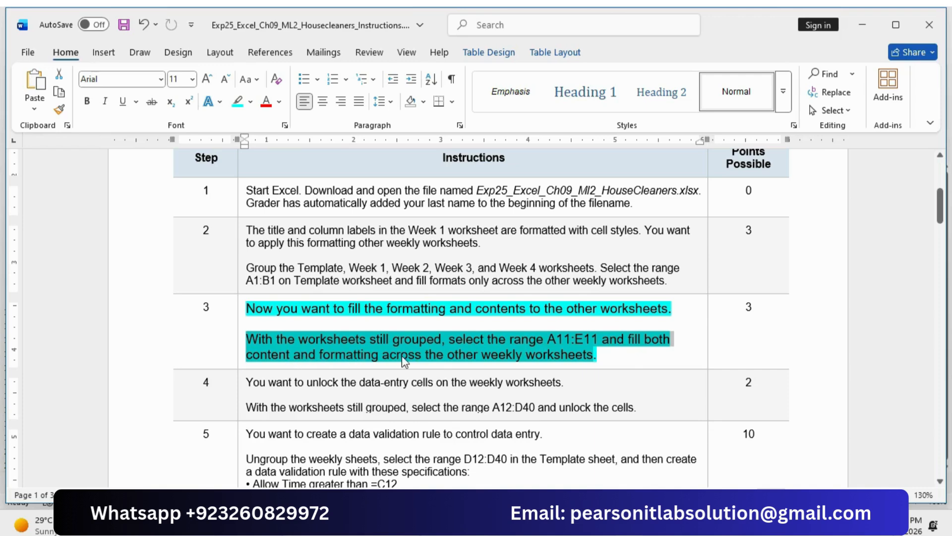
{"action": "left_click_drag", "start_coordinate": [549, 339], "coordinate": [590, 342]}
{"action": "key", "text": "ctrl+c"}
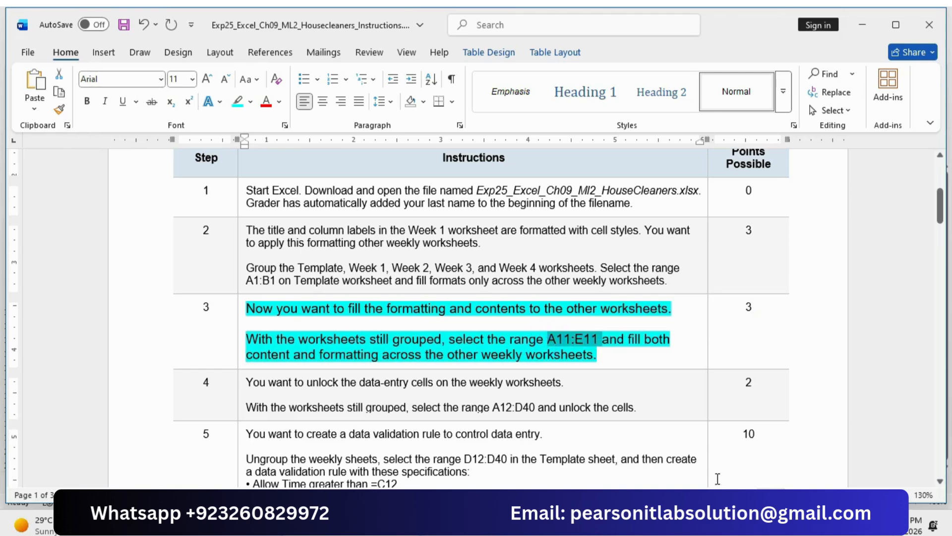
Step: Switch to the Excel workbook and fill both contents and formats of Template range A11:E11 across the grouped worksheets, rechecking the Word instruction
{"action": "left_click", "coordinate": [720, 523]}
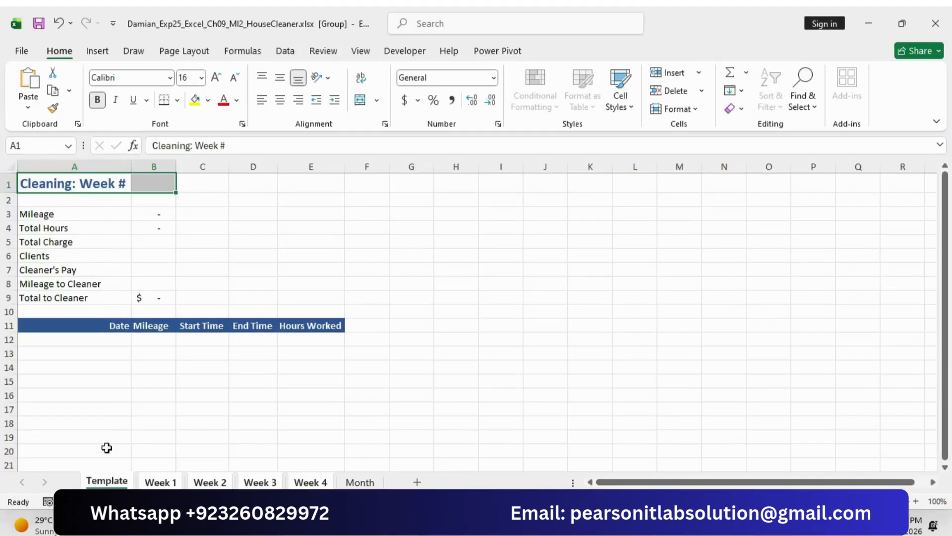
{"action": "left_click", "coordinate": [108, 480]}
{"action": "left_click", "coordinate": [40, 143]}
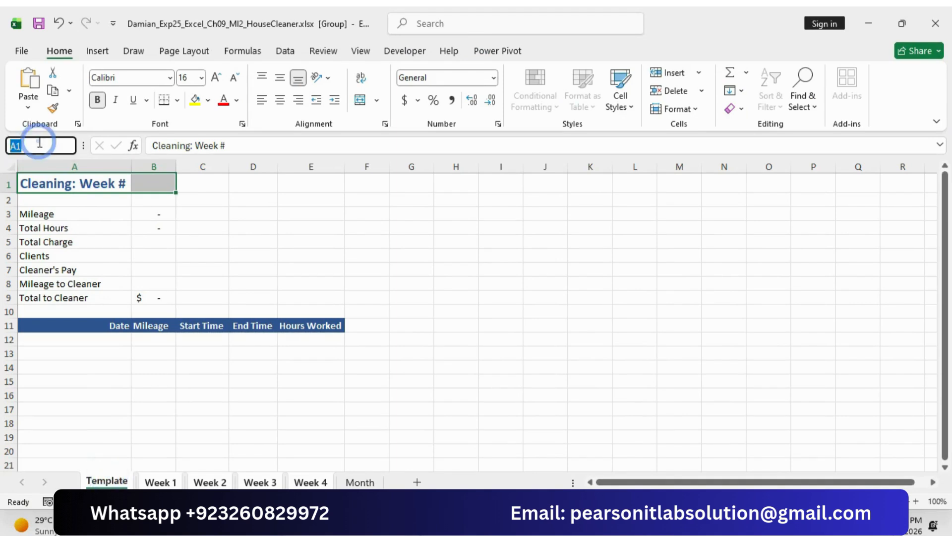
{"action": "key", "text": "ctrl+v"}
{"action": "key", "text": "Return"}
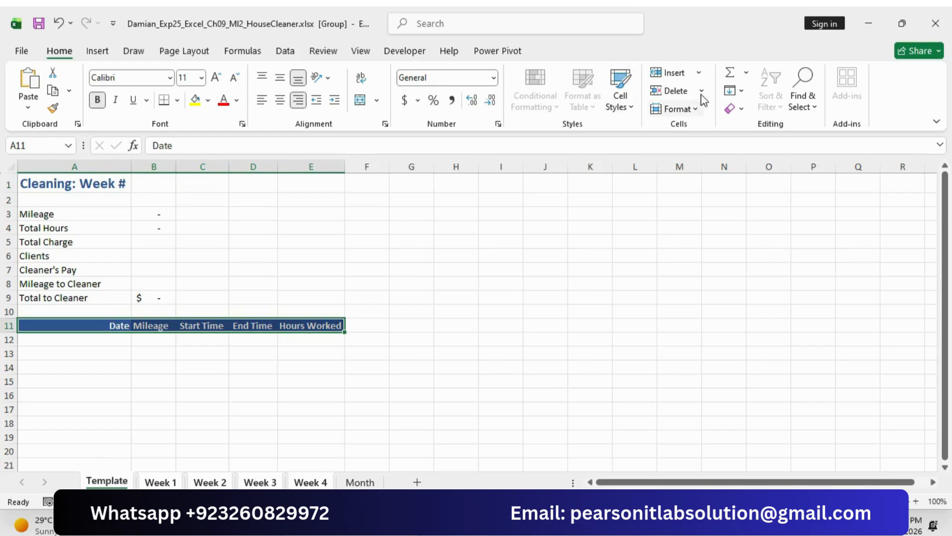
{"action": "left_click", "coordinate": [739, 91]}
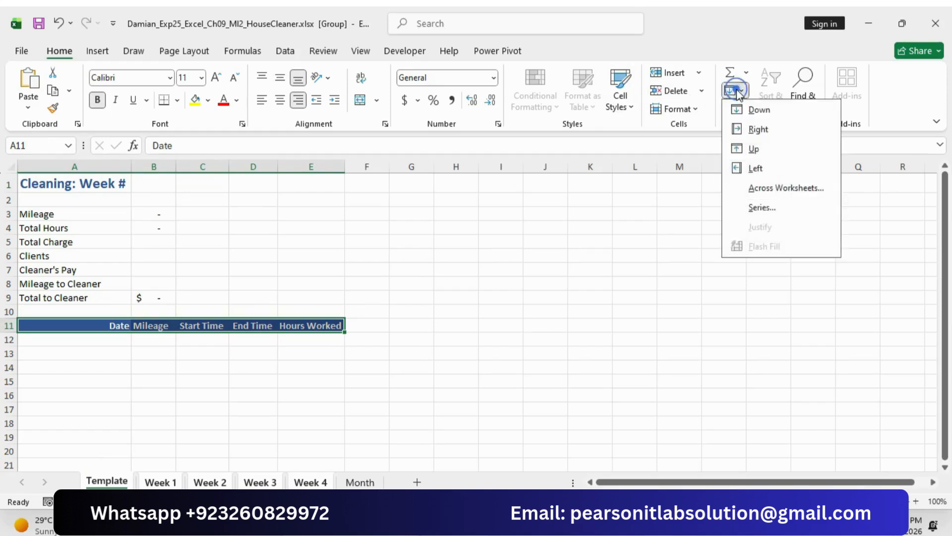
{"action": "left_click", "coordinate": [782, 190]}
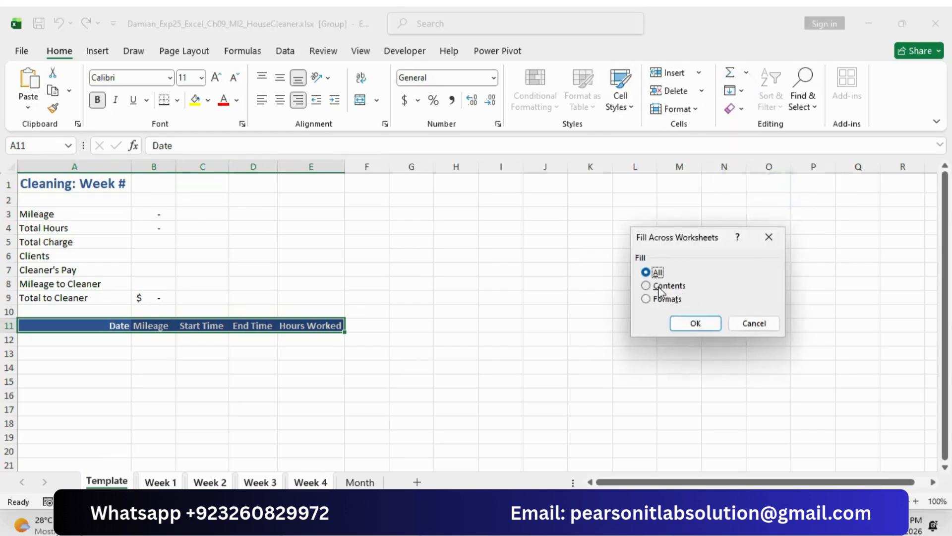
{"action": "left_click", "coordinate": [655, 523]}
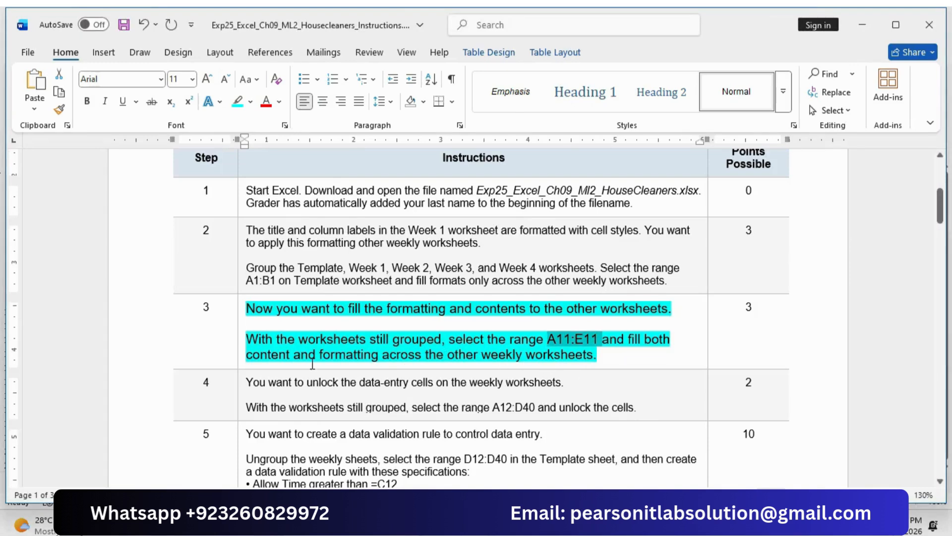
{"action": "left_click_drag", "start_coordinate": [288, 351], "coordinate": [617, 353]}
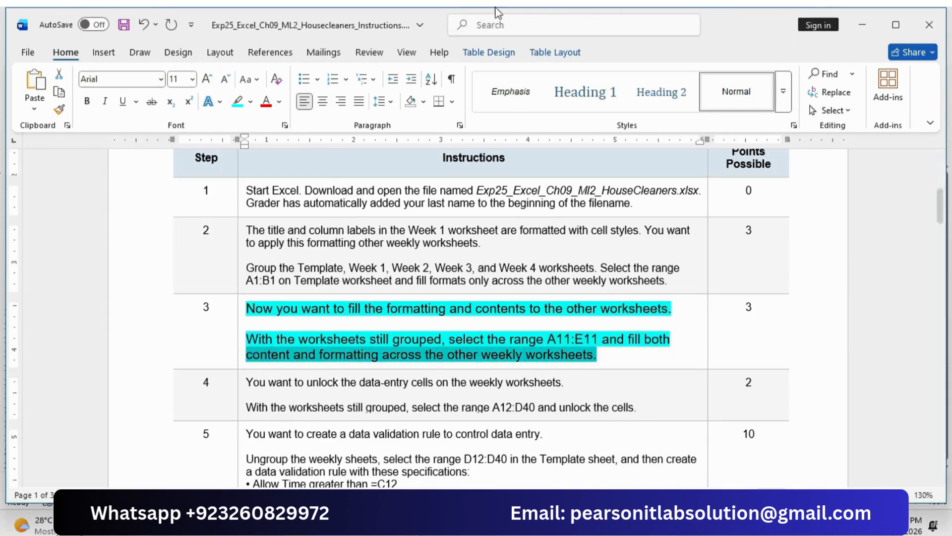
{"action": "left_click", "coordinate": [662, 523]}
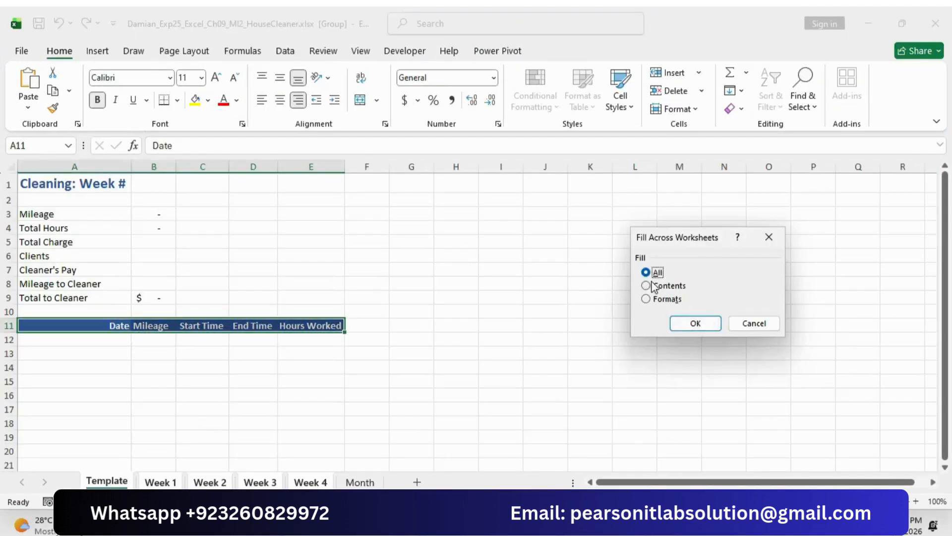
{"action": "left_click", "coordinate": [700, 322]}
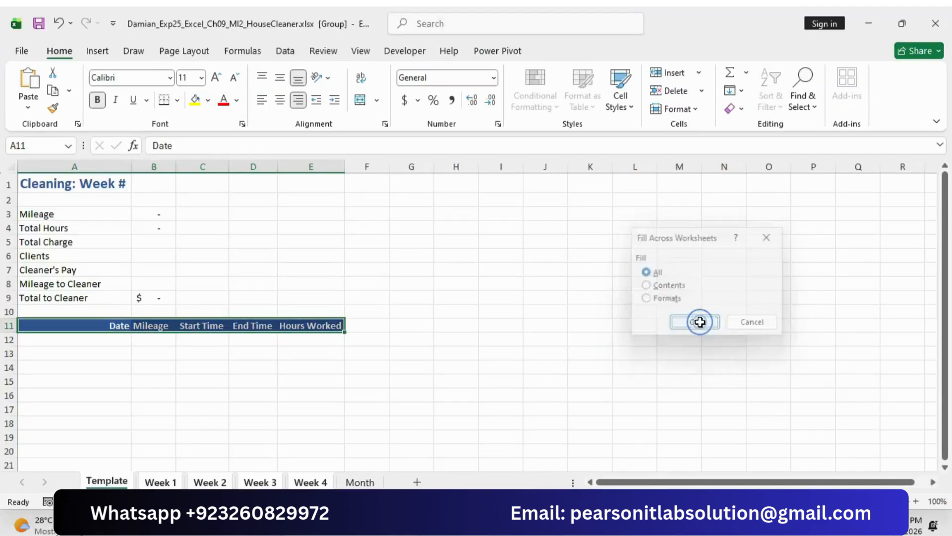
Step: Review the row 11 column labels on the Week 1 through Week 4 worksheets, return to Template, and switch to the Word instructions
{"action": "left_click", "coordinate": [155, 482]}
{"action": "left_click", "coordinate": [209, 481]}
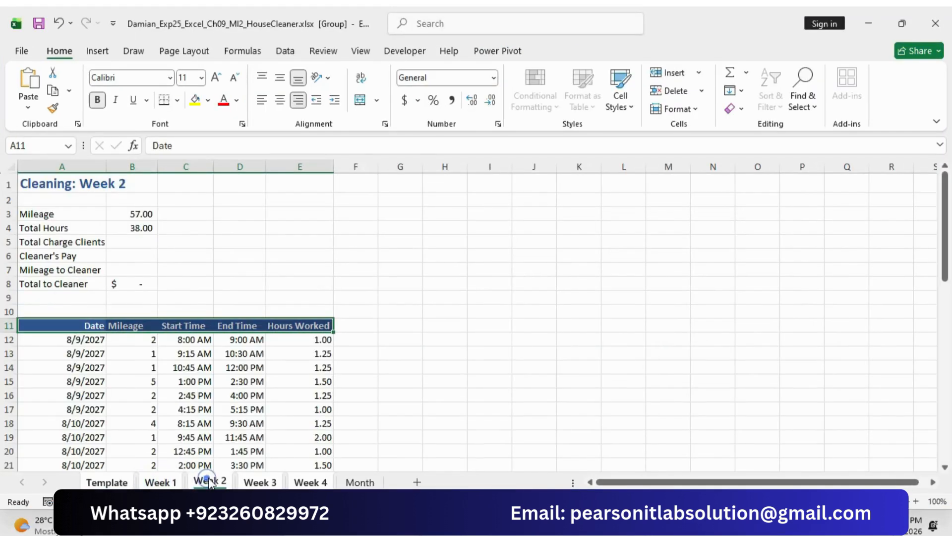
{"action": "left_click", "coordinate": [263, 483]}
{"action": "left_click", "coordinate": [308, 481]}
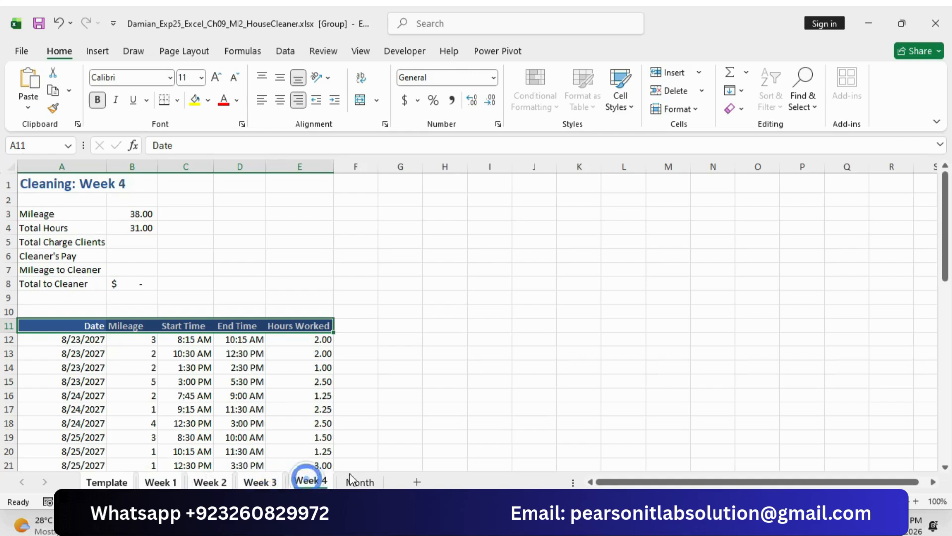
{"action": "left_click", "coordinate": [108, 483]}
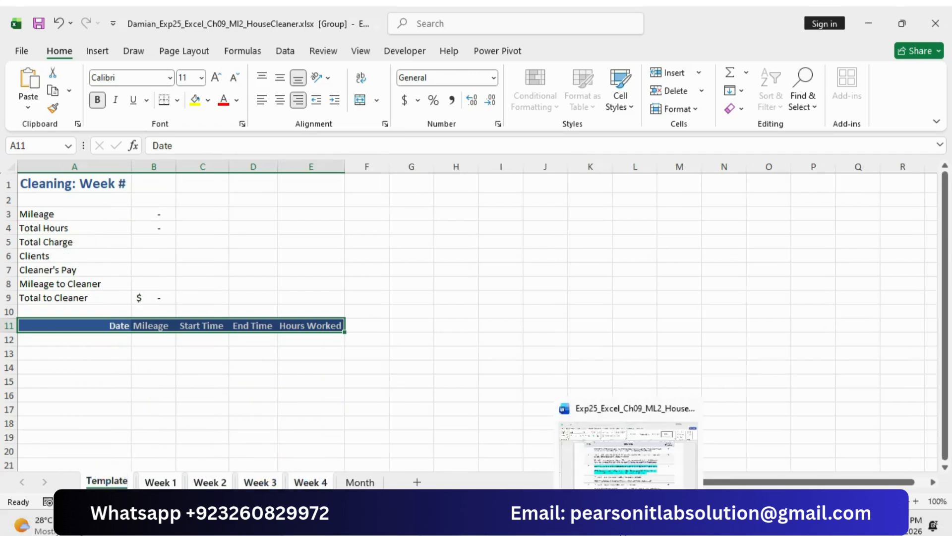
{"action": "left_click", "coordinate": [631, 523]}
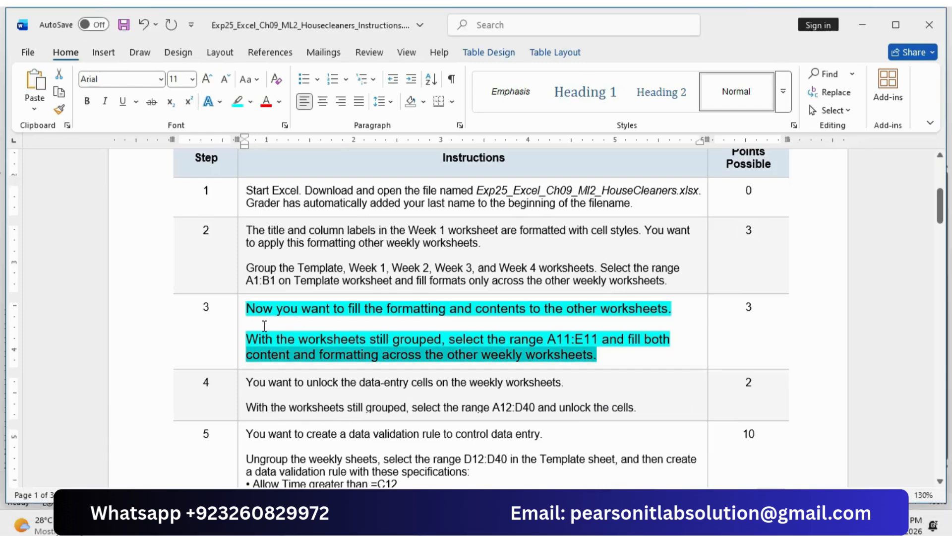
Step: Reduce the step 3 instruction text back to 9 pt and remove its turquoise highlight
{"action": "left_click", "coordinate": [242, 326]}
{"action": "left_click", "coordinate": [357, 283]}
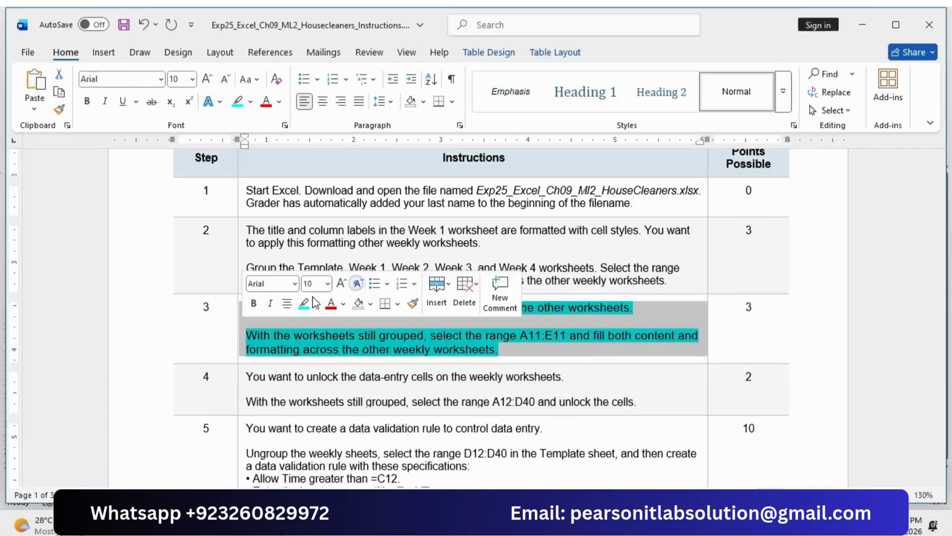
{"action": "left_click", "coordinate": [304, 303]}
Step: Enlarge the step 4 instruction text to 11 pt and highlight it in turquoise
{"action": "left_click", "coordinate": [299, 386]}
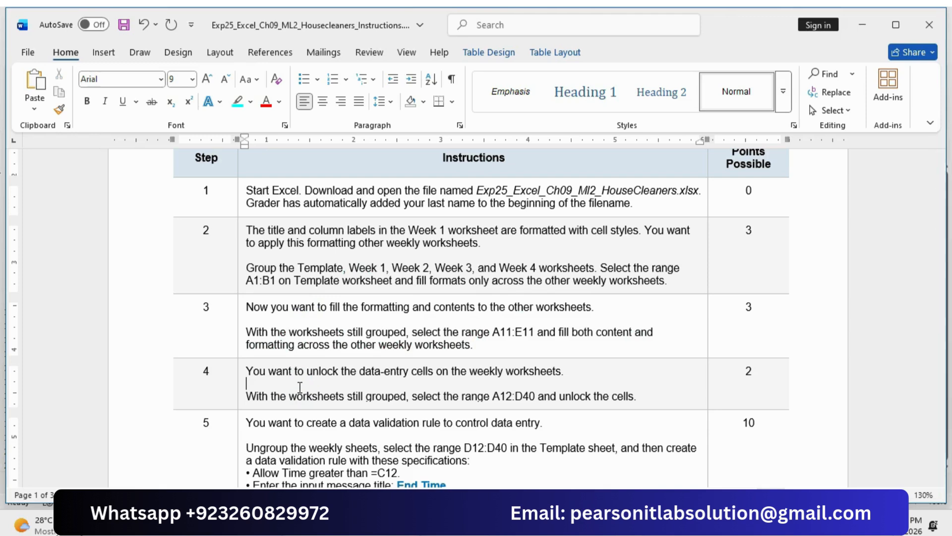
{"action": "left_click", "coordinate": [239, 384]}
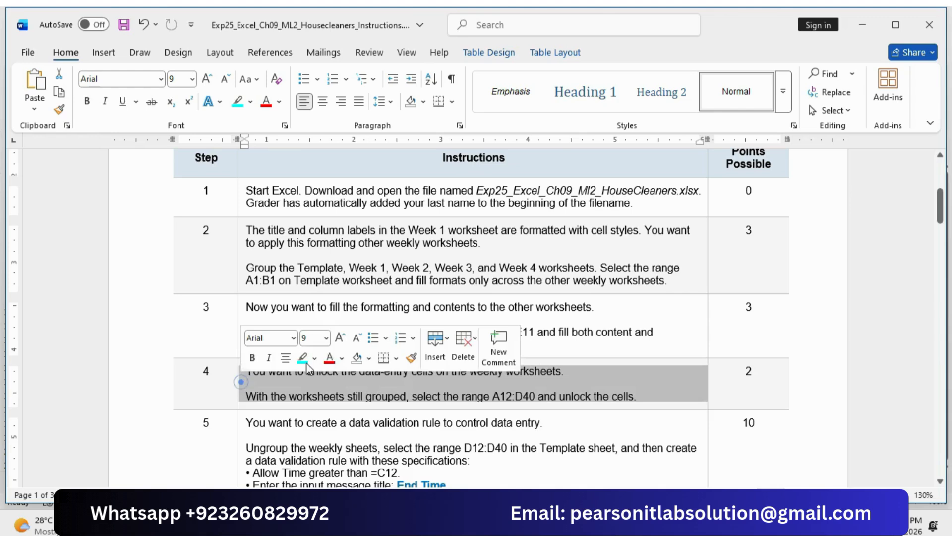
{"action": "left_click", "coordinate": [341, 338]}
{"action": "left_click", "coordinate": [303, 358]}
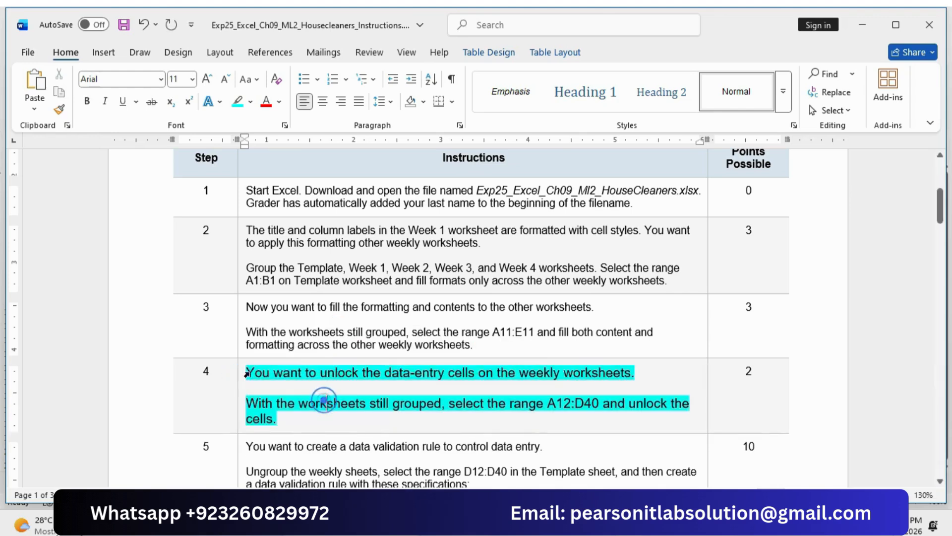
Step: Read the step 4 instruction about unlocking the data-entry cells and copy its range reference A12:D40
{"action": "left_click_drag", "start_coordinate": [247, 373], "coordinate": [614, 382]}
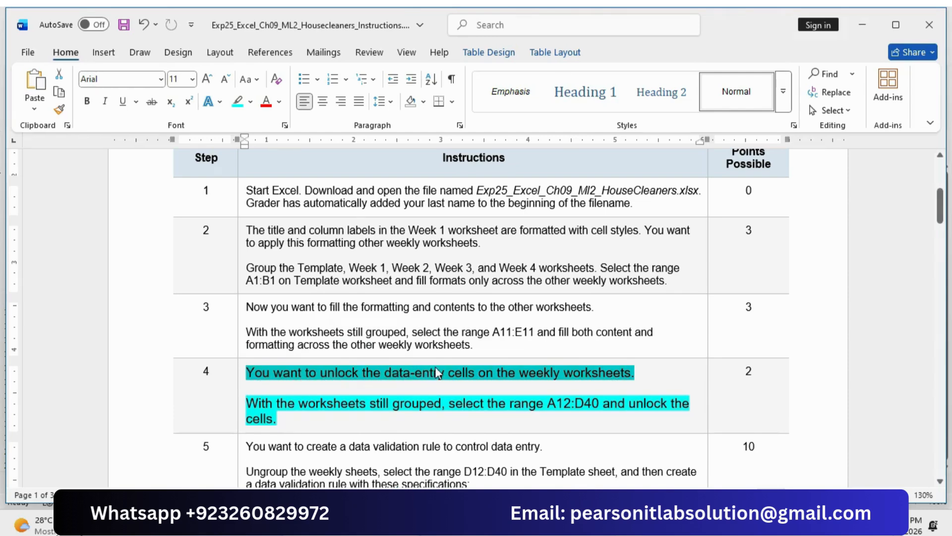
{"action": "scroll", "coordinate": [368, 377], "scroll_direction": "down", "scroll_amount": 1}
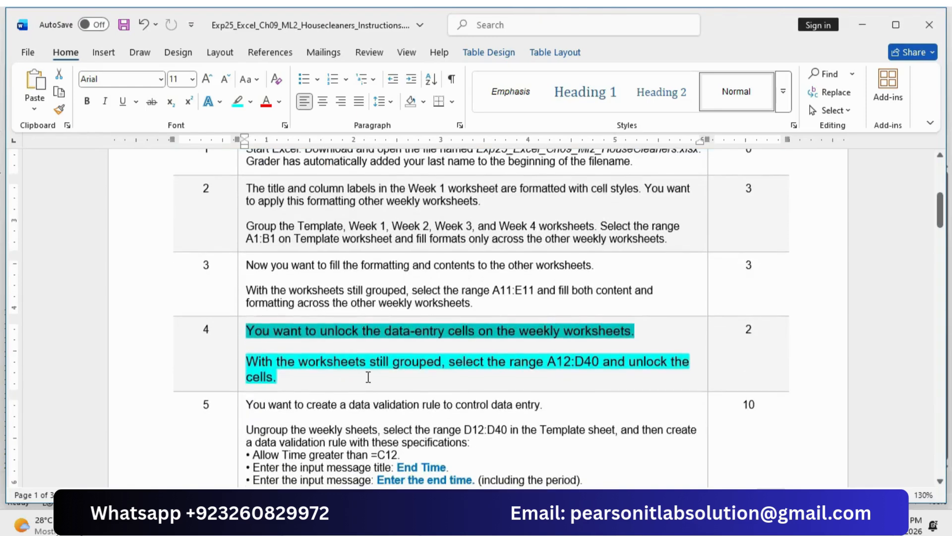
{"action": "left_click_drag", "start_coordinate": [250, 364], "coordinate": [675, 375]}
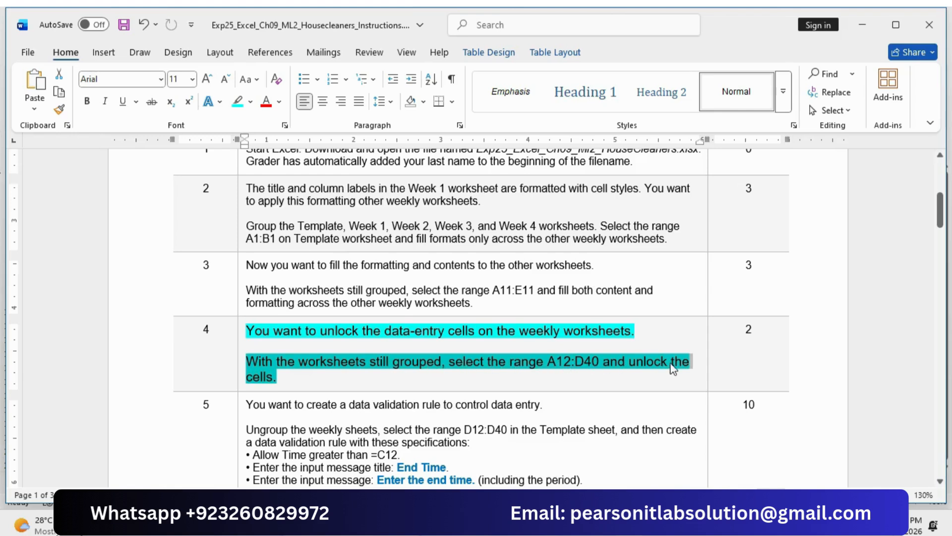
{"action": "left_click", "coordinate": [282, 381]}
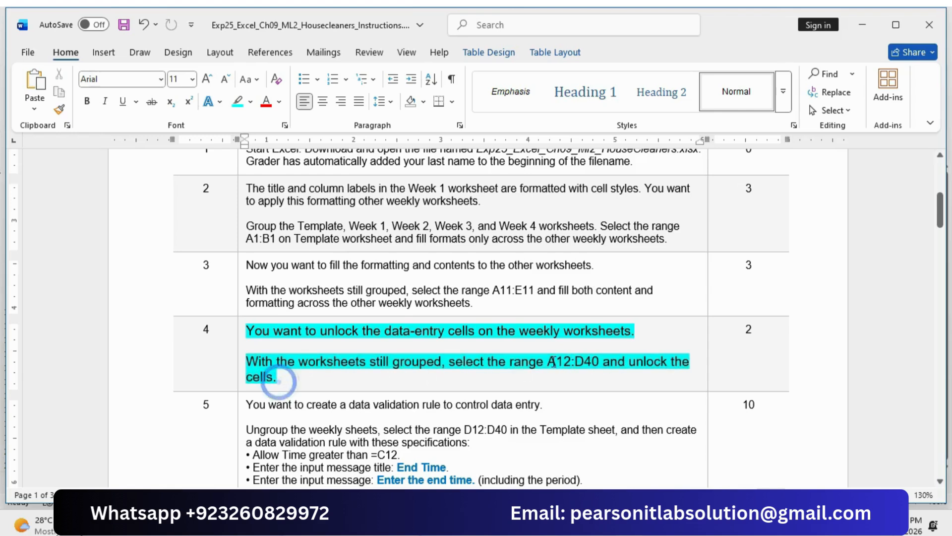
{"action": "left_click_drag", "start_coordinate": [548, 361], "coordinate": [598, 362]}
{"action": "key", "text": "ctrl+c"}
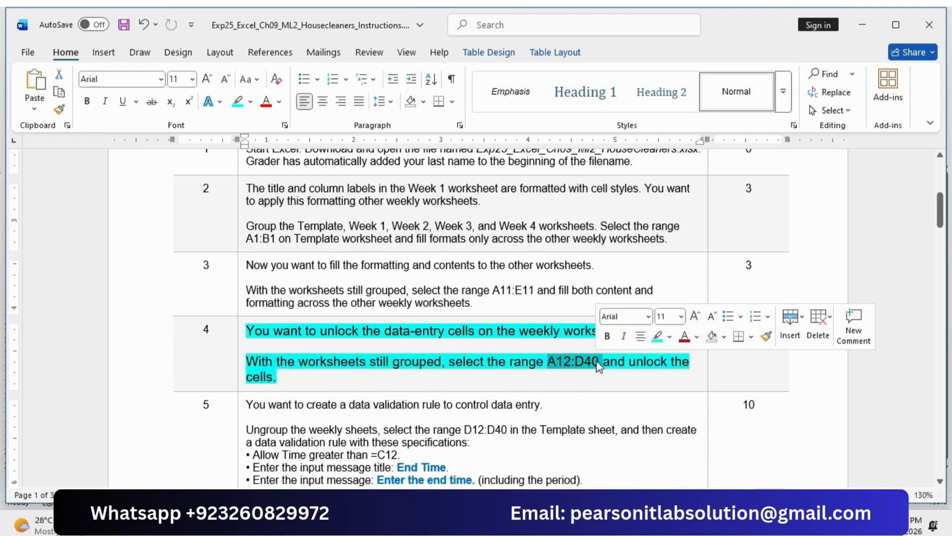
Step: Switch to the Excel workbook, unlock the cells in range A12:D40 on the grouped worksheets, and return to the Word instructions
{"action": "key", "text": "alt+Tab"}
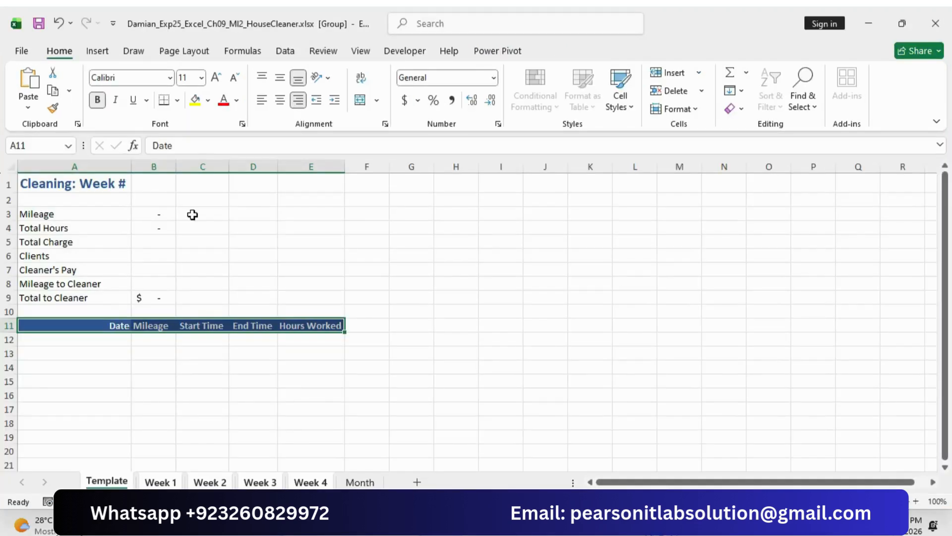
{"action": "left_click", "coordinate": [39, 146]}
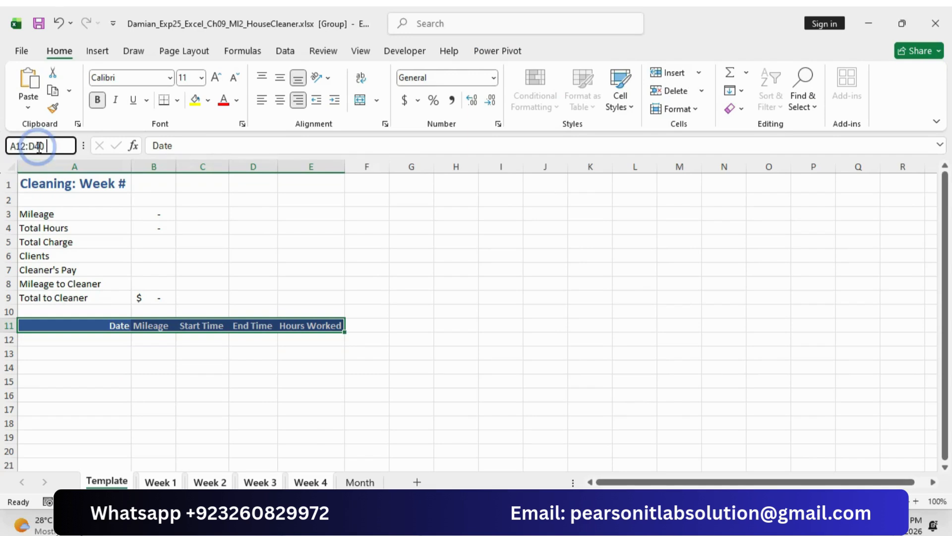
{"action": "key", "text": "ctrl+v"}
{"action": "key", "text": "Return"}
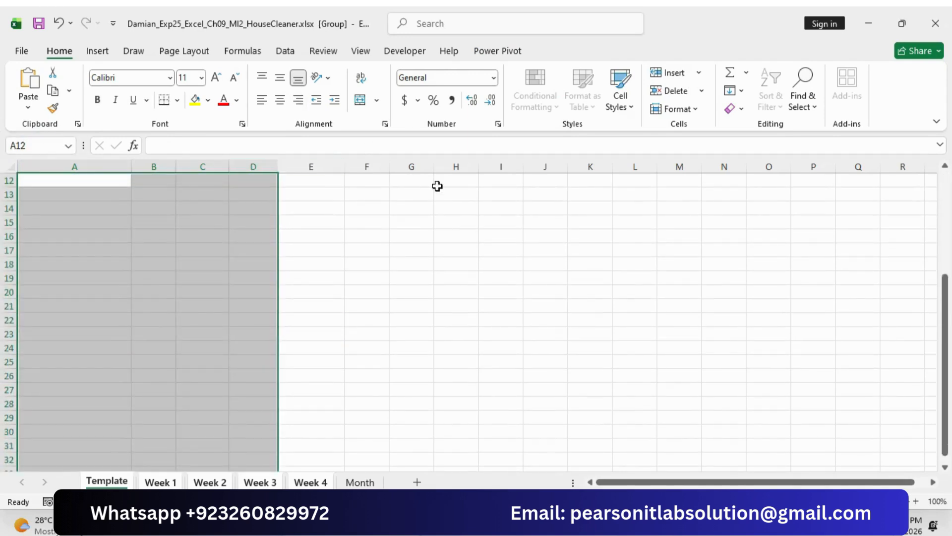
{"action": "left_click", "coordinate": [498, 125]}
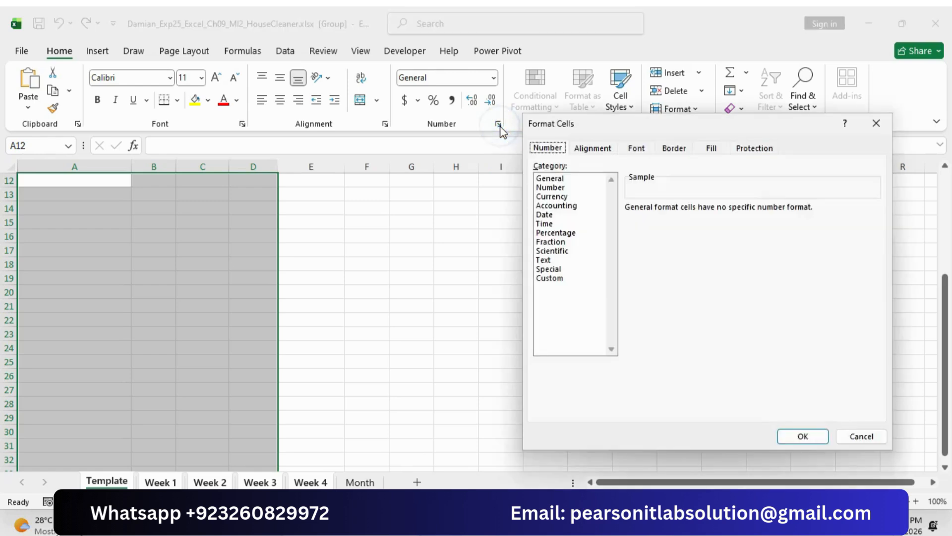
{"action": "left_click", "coordinate": [744, 149]}
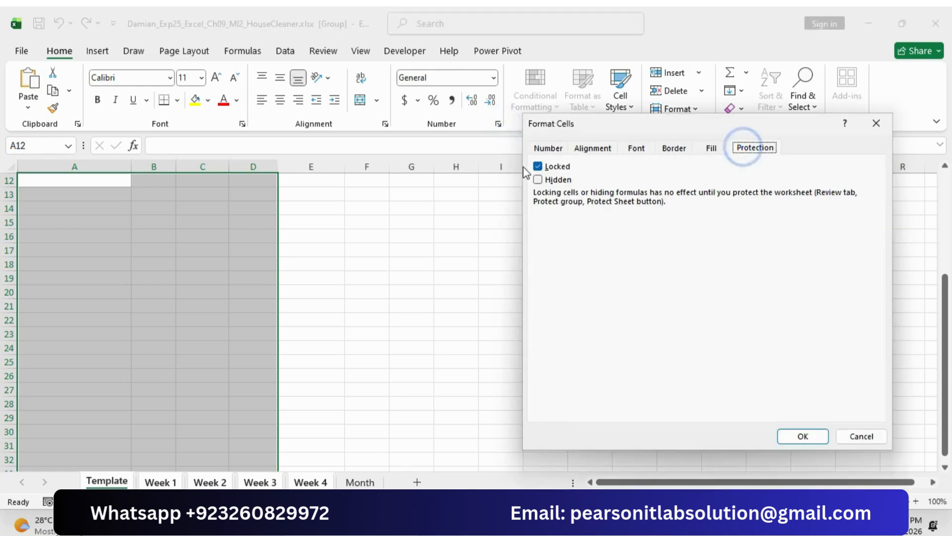
{"action": "left_click", "coordinate": [539, 167]}
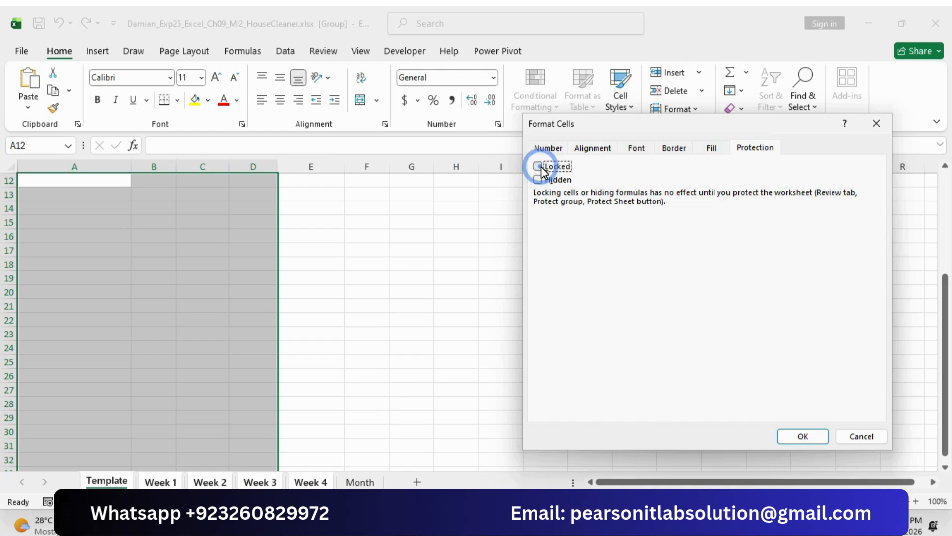
{"action": "left_click", "coordinate": [808, 436]}
{"action": "left_click", "coordinate": [630, 525]}
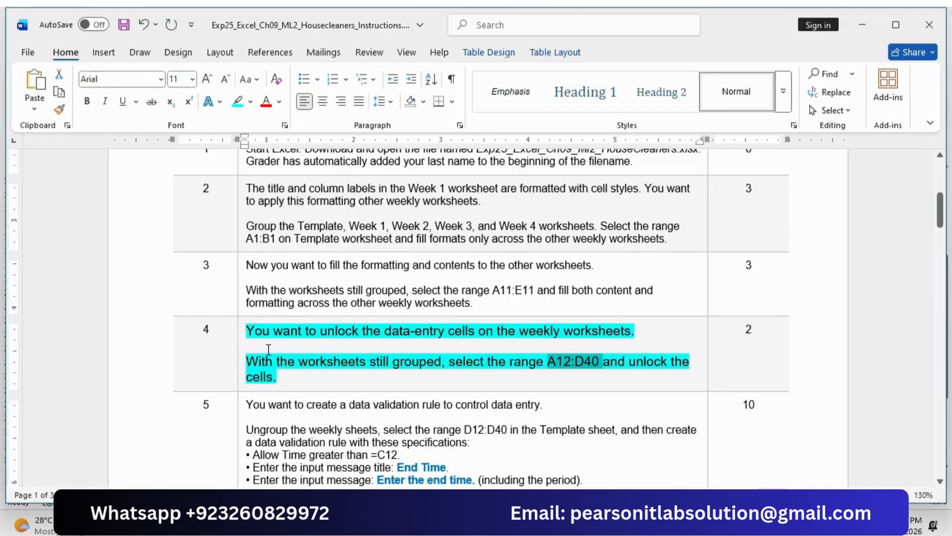
Step: Reduce the step 4 instruction text back to 9 pt and remove its turquoise highlight
{"action": "left_click", "coordinate": [239, 351]}
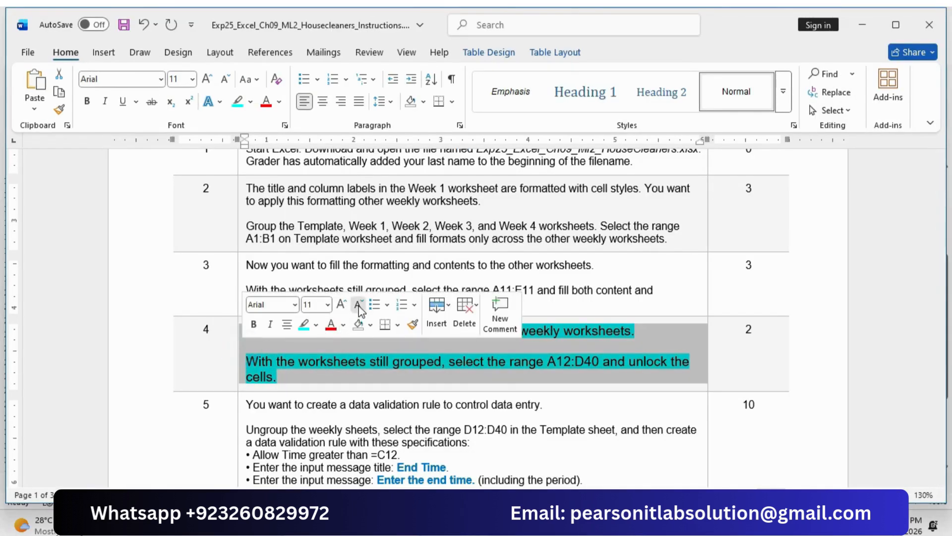
{"action": "left_click", "coordinate": [358, 304]}
{"action": "left_click", "coordinate": [358, 305]}
{"action": "left_click", "coordinate": [304, 324]}
{"action": "scroll", "coordinate": [434, 370], "scroll_direction": "down", "scroll_amount": 3}
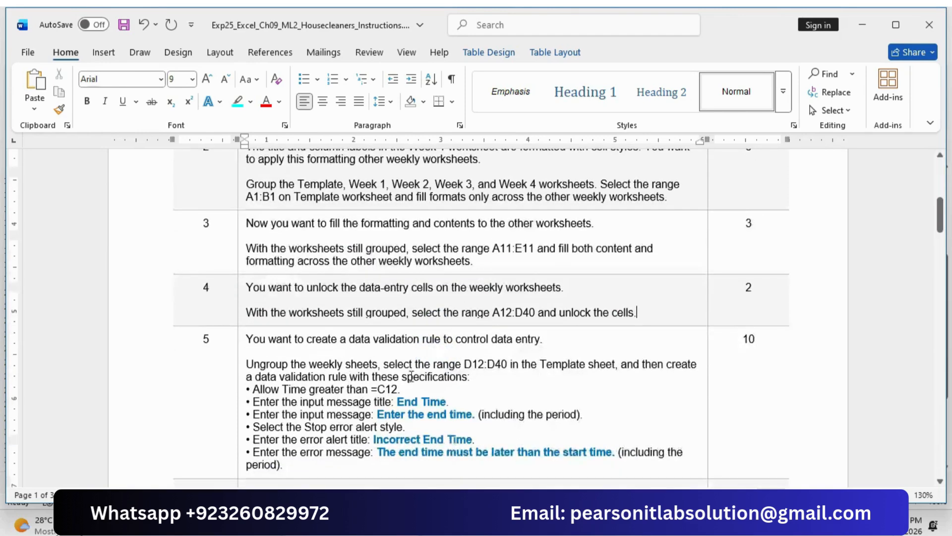
Step: Enlarge the step 5 instruction text to 11 pt and highlight it in turquoise
{"action": "left_click", "coordinate": [643, 354]}
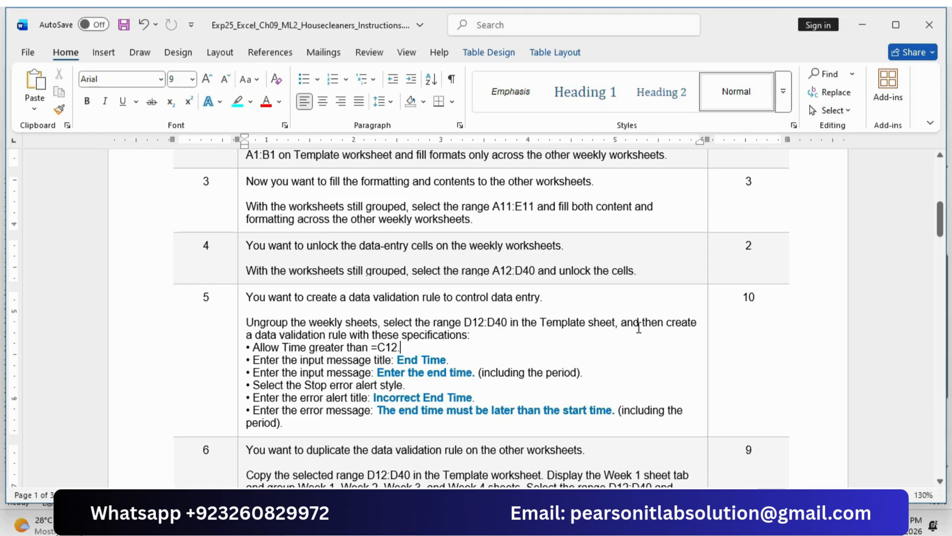
{"action": "left_click", "coordinate": [243, 327]}
{"action": "left_click", "coordinate": [345, 281]}
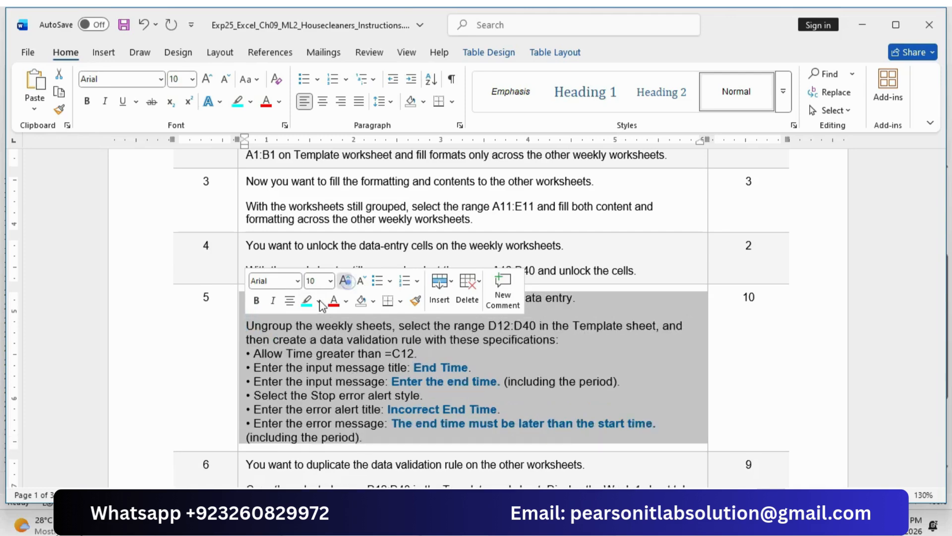
{"action": "left_click", "coordinate": [344, 281]}
{"action": "left_click", "coordinate": [307, 301]}
Step: Read the step 5 instruction about ungrouping the weekly sheets and selecting the range for the data validation rule
{"action": "left_click_drag", "start_coordinate": [248, 297], "coordinate": [617, 304]}
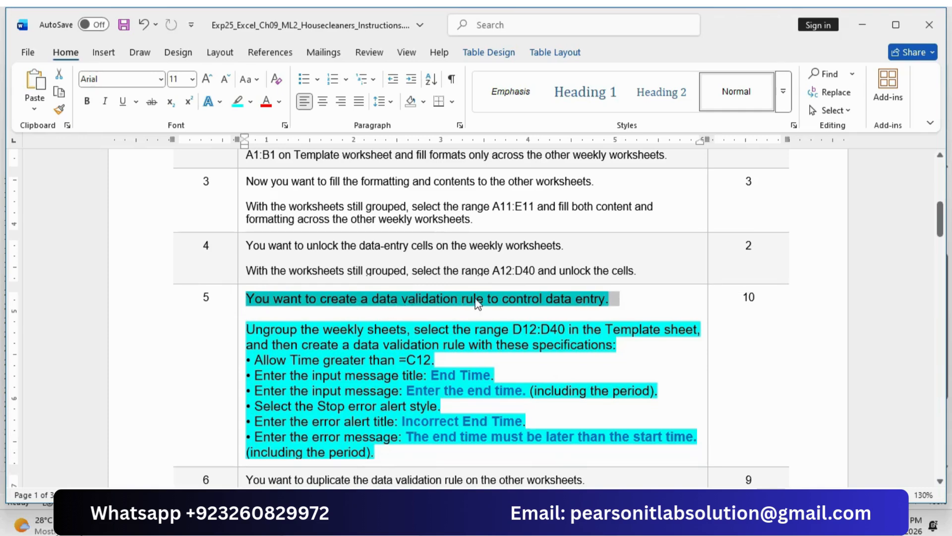
{"action": "scroll", "coordinate": [256, 297], "scroll_direction": "down", "scroll_amount": 1}
{"action": "left_click_drag", "start_coordinate": [250, 287], "coordinate": [681, 281]}
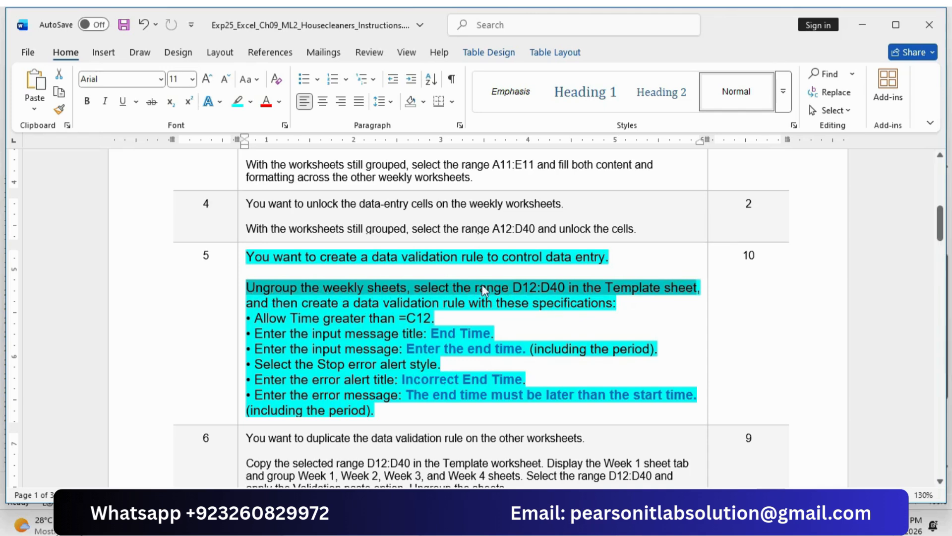
Step: Switch to the Excel workbook and ungroup the weekly worksheets
{"action": "left_click", "coordinate": [628, 524]}
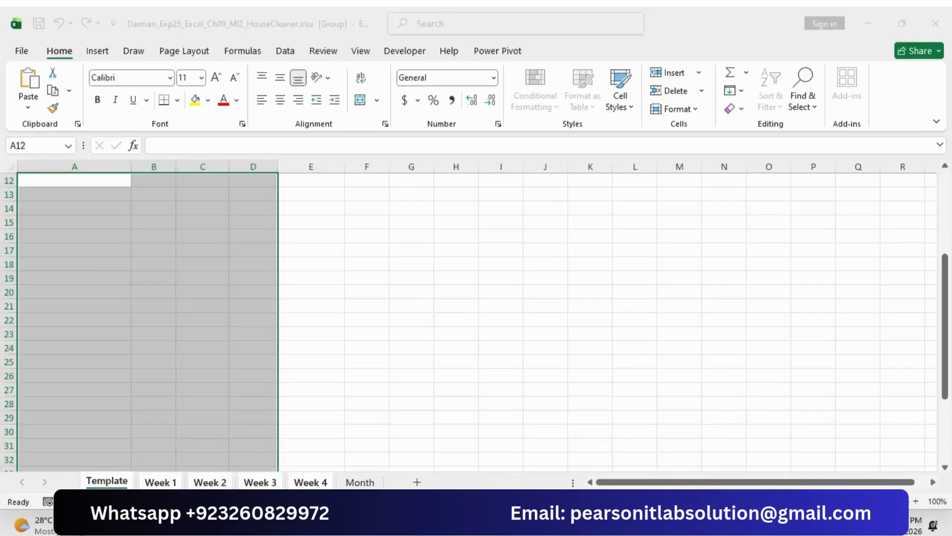
{"action": "right_click", "coordinate": [93, 489]}
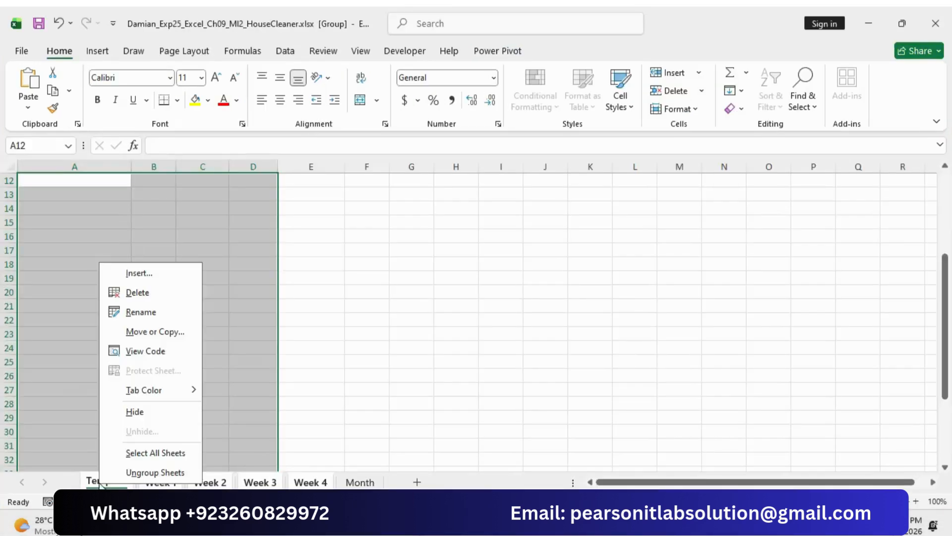
{"action": "left_click", "coordinate": [150, 470]}
Step: Check the range in the Word instructions, then select D12:D40 on the Template sheet in Excel
{"action": "left_click", "coordinate": [655, 523]}
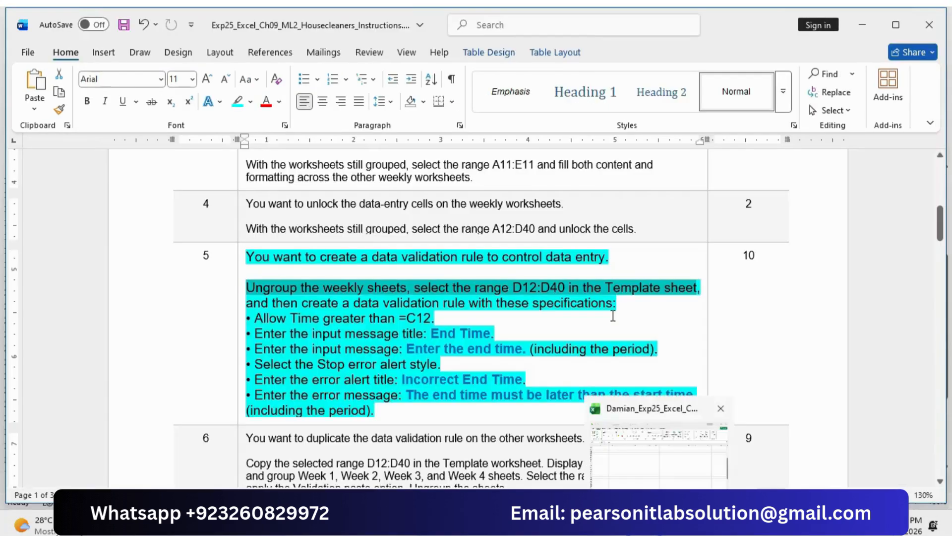
{"action": "left_click", "coordinate": [655, 523]}
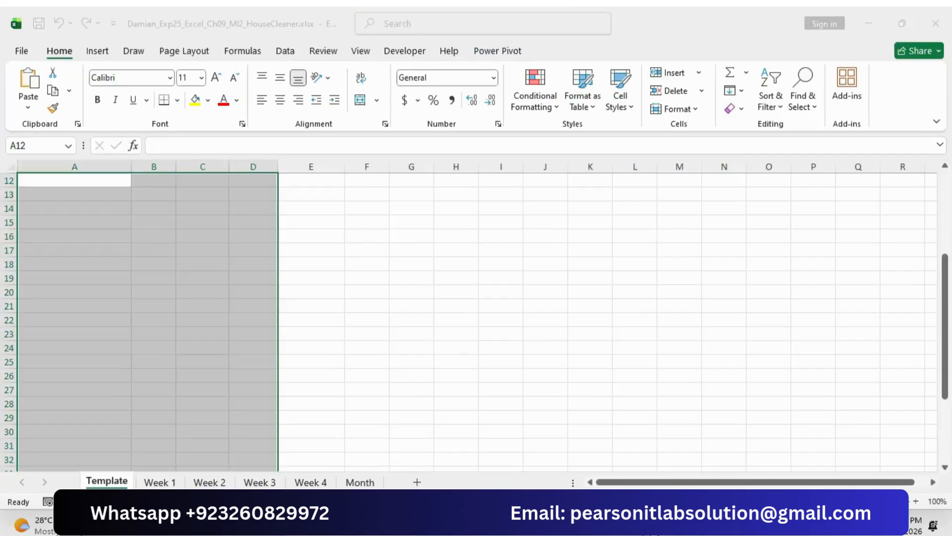
{"action": "left_click", "coordinate": [202, 306]}
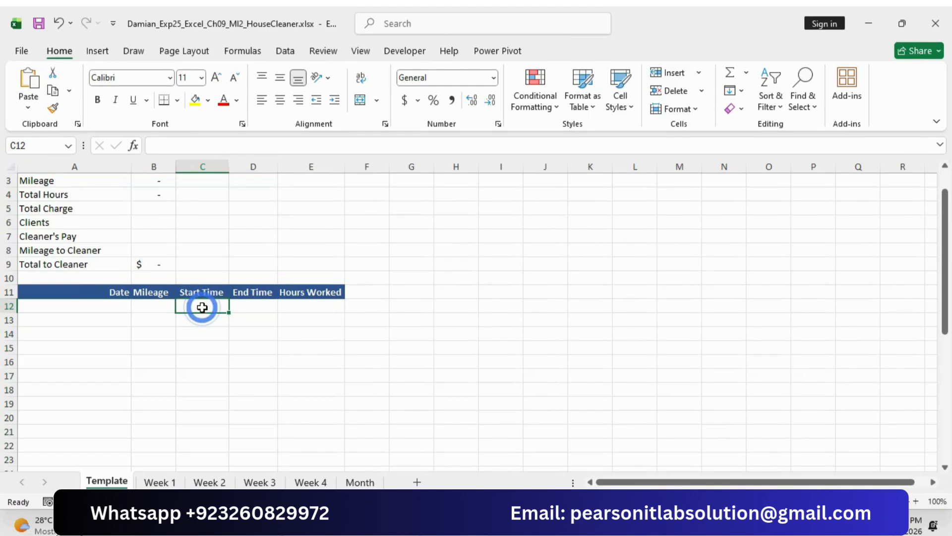
{"action": "left_click", "coordinate": [249, 304]}
{"action": "left_click_drag", "start_coordinate": [249, 305], "coordinate": [251, 435]}
{"action": "scroll", "coordinate": [252, 417], "scroll_direction": "up", "scroll_amount": 6}
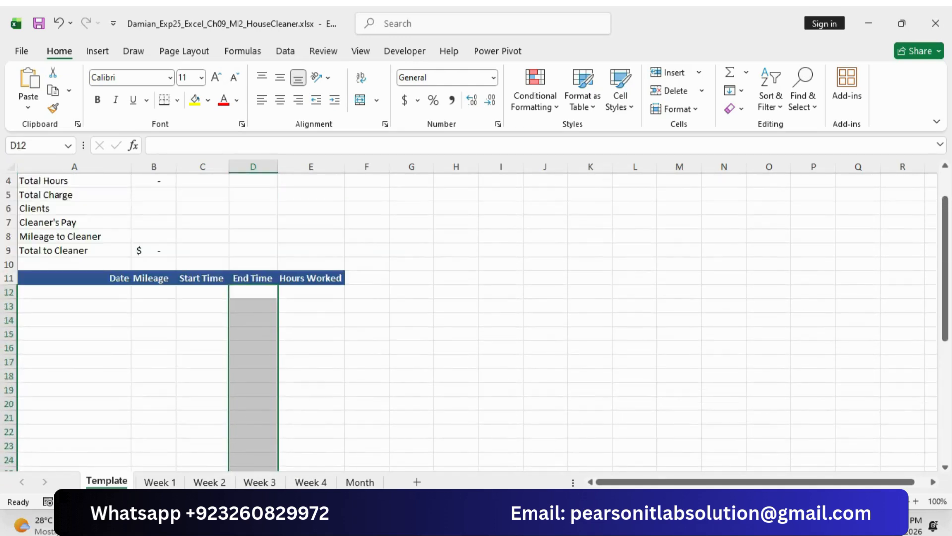
Step: Review the rule instruction in Word, then return to Excel and open Data Validation for the selected End Time cells
{"action": "left_click", "coordinate": [629, 524]}
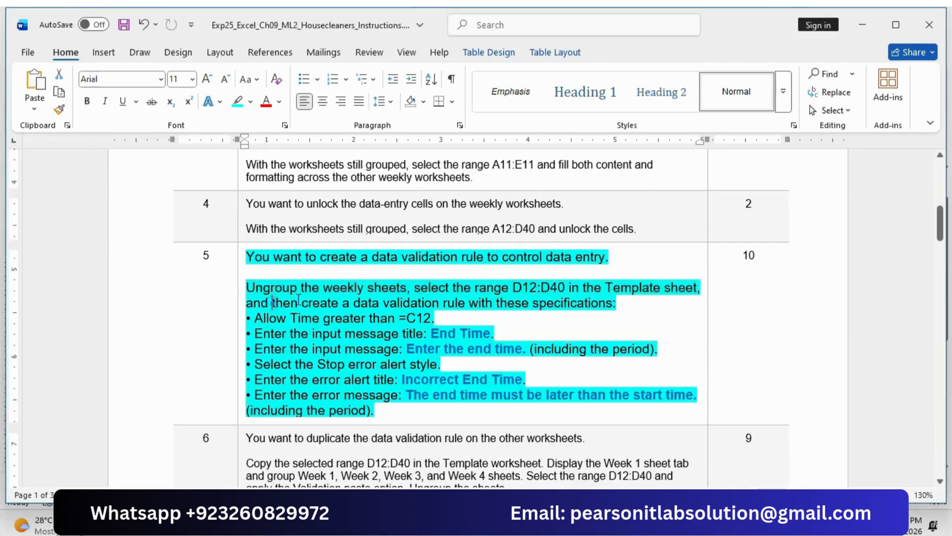
{"action": "left_click_drag", "start_coordinate": [275, 303], "coordinate": [623, 307]}
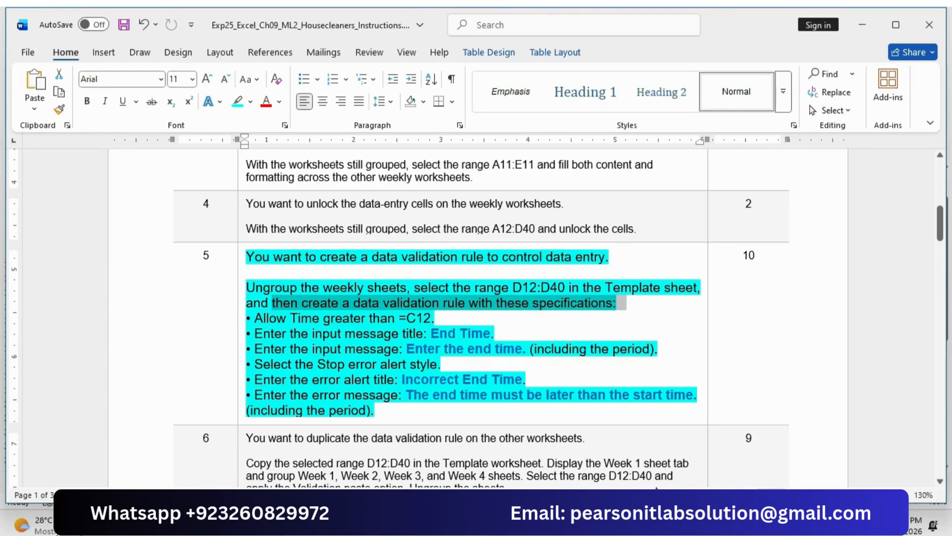
{"action": "left_click", "coordinate": [656, 523]}
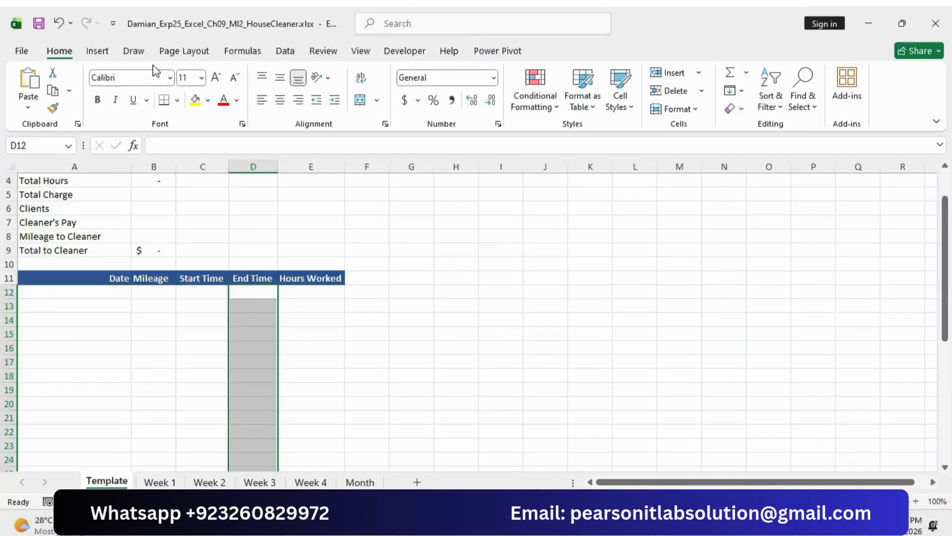
{"action": "left_click", "coordinate": [286, 50]}
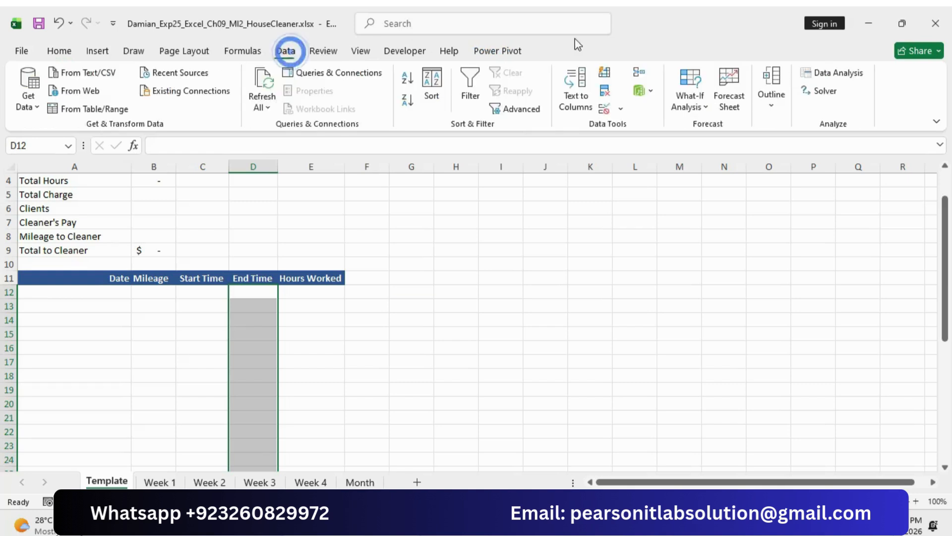
{"action": "left_click", "coordinate": [621, 108]}
{"action": "left_click", "coordinate": [628, 128]}
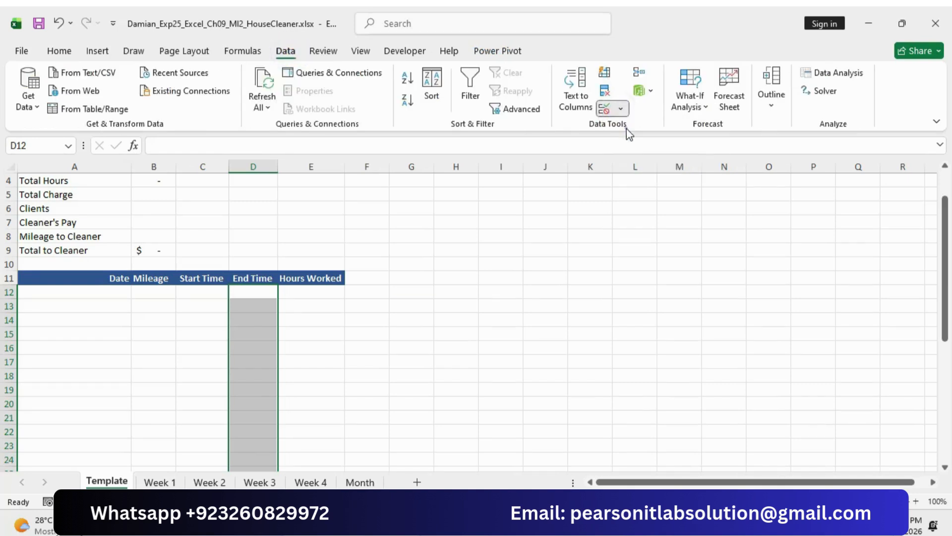
Step: Check the criteria in the Word instructions and set the Excel validation rule to allow Time greater than =C12
{"action": "left_click", "coordinate": [656, 524]}
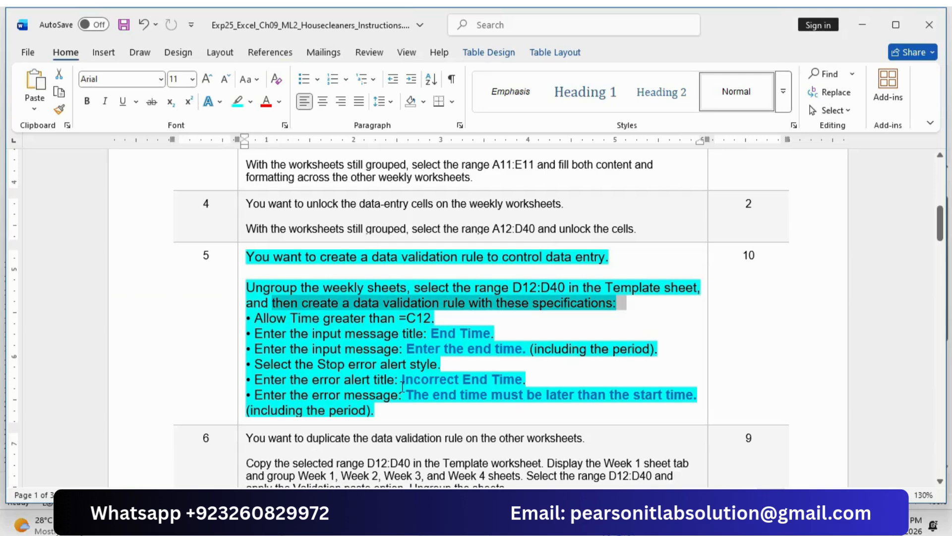
{"action": "left_click_drag", "start_coordinate": [252, 316], "coordinate": [440, 319]}
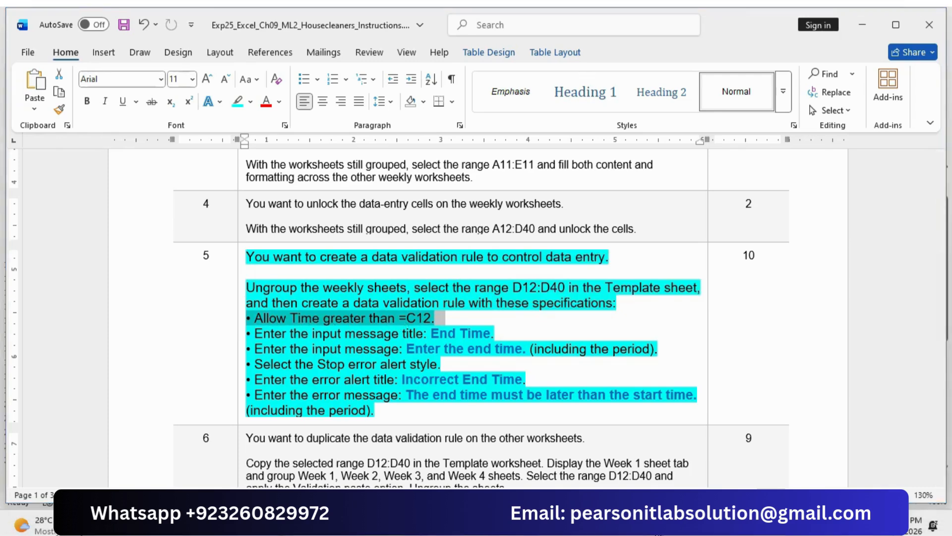
{"action": "left_click", "coordinate": [656, 524]}
{"action": "left_click", "coordinate": [692, 252]}
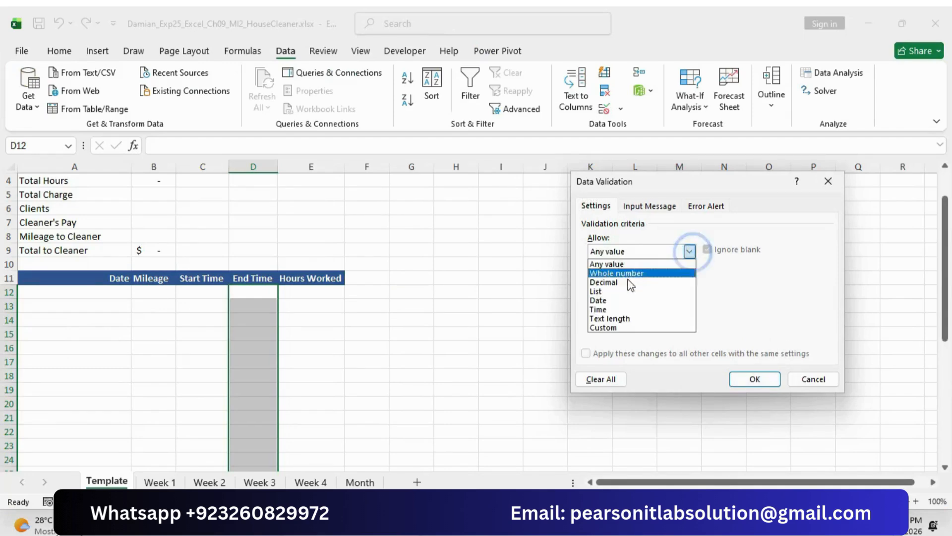
{"action": "left_click", "coordinate": [617, 307]}
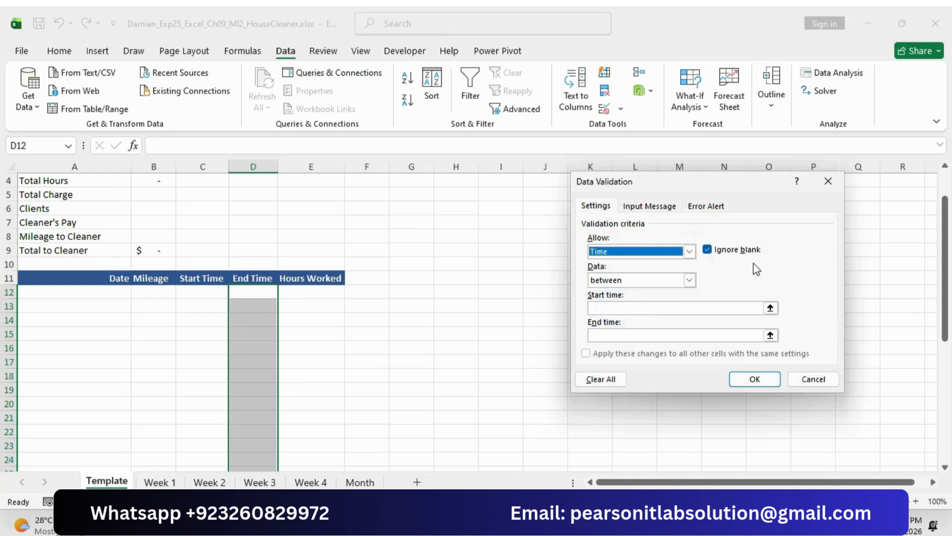
{"action": "left_click", "coordinate": [689, 281]}
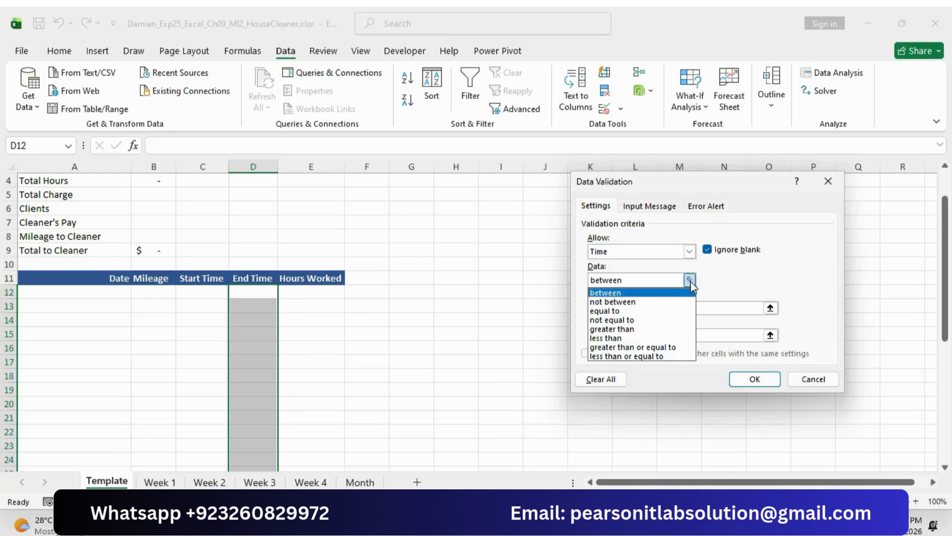
{"action": "left_click", "coordinate": [615, 328]}
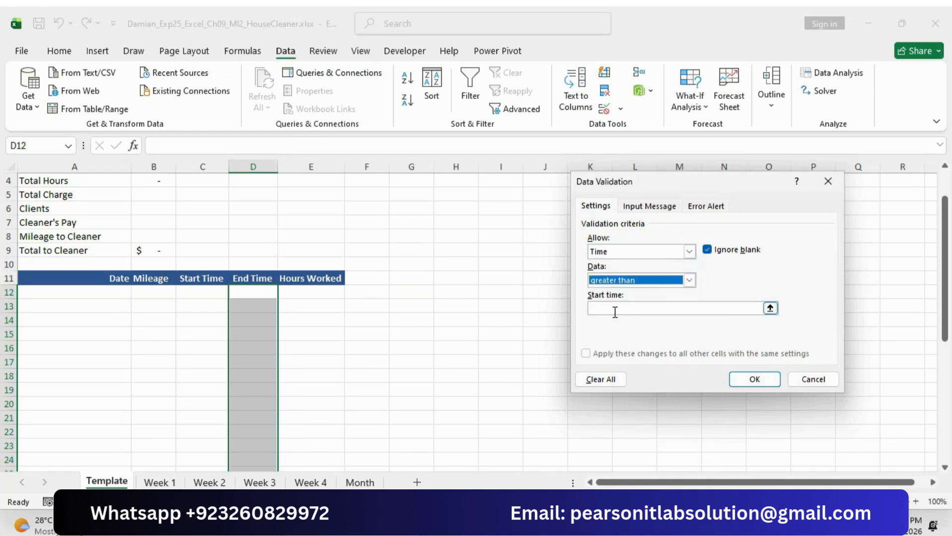
{"action": "left_click", "coordinate": [614, 308]}
{"action": "left_click", "coordinate": [189, 294]}
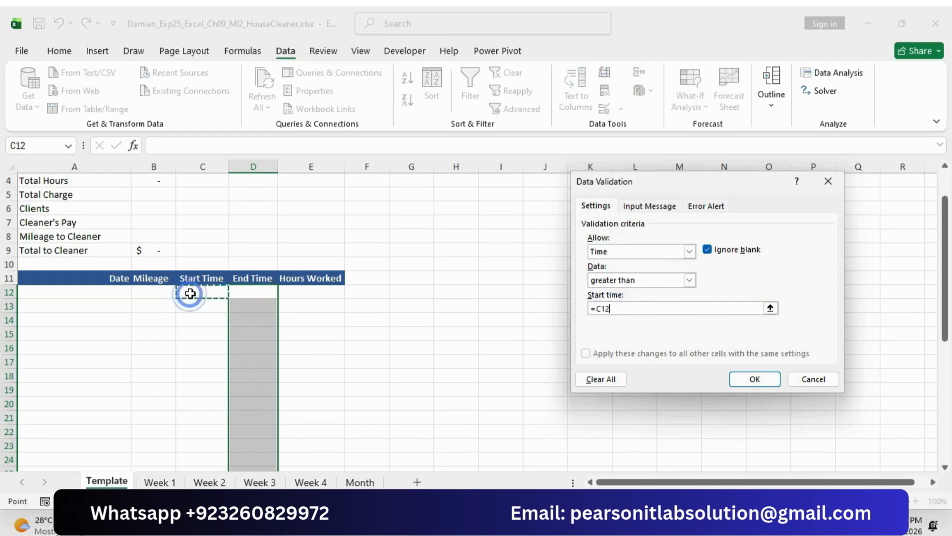
Step: Switch to the Word instructions and copy the input message title End Time
{"action": "left_click", "coordinate": [613, 524]}
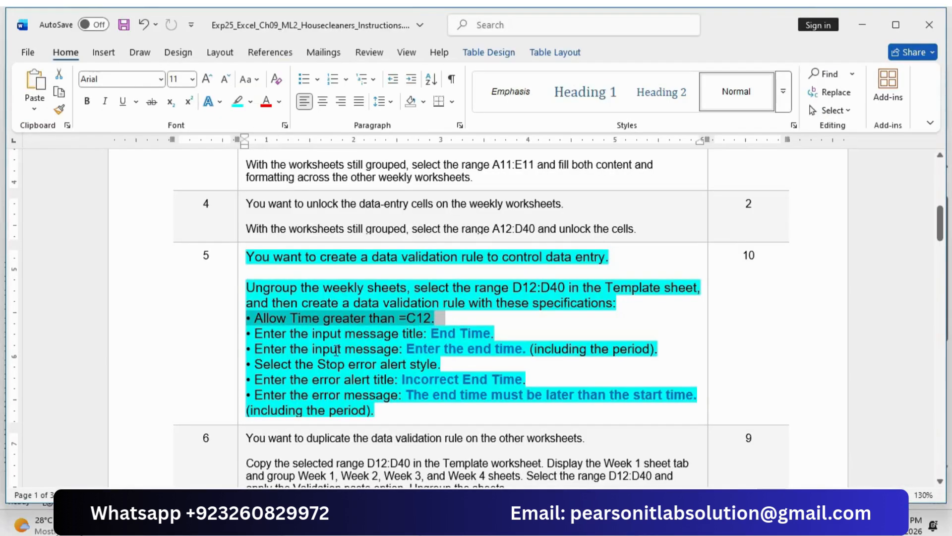
{"action": "left_click_drag", "start_coordinate": [250, 328], "coordinate": [504, 331]}
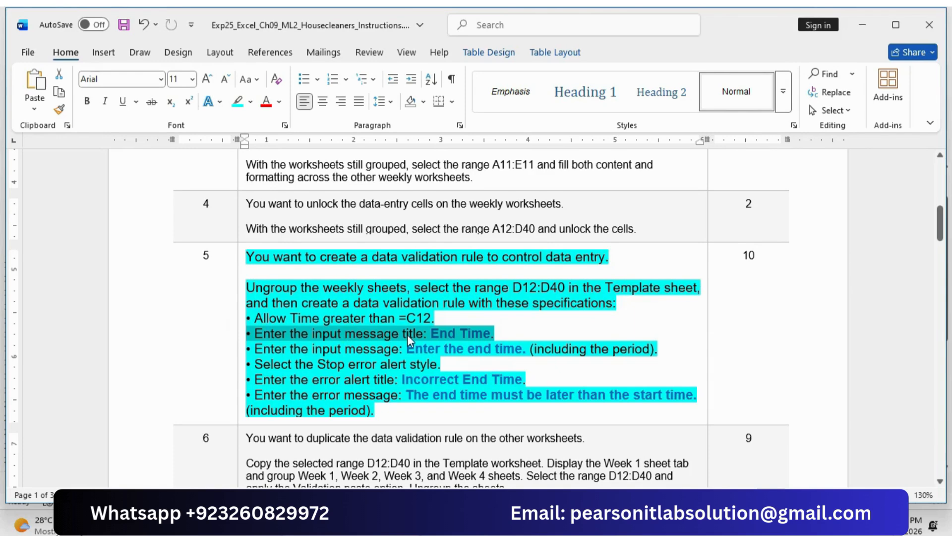
{"action": "left_click_drag", "start_coordinate": [430, 333], "coordinate": [483, 336]}
{"action": "key", "text": "ctrl+c"}
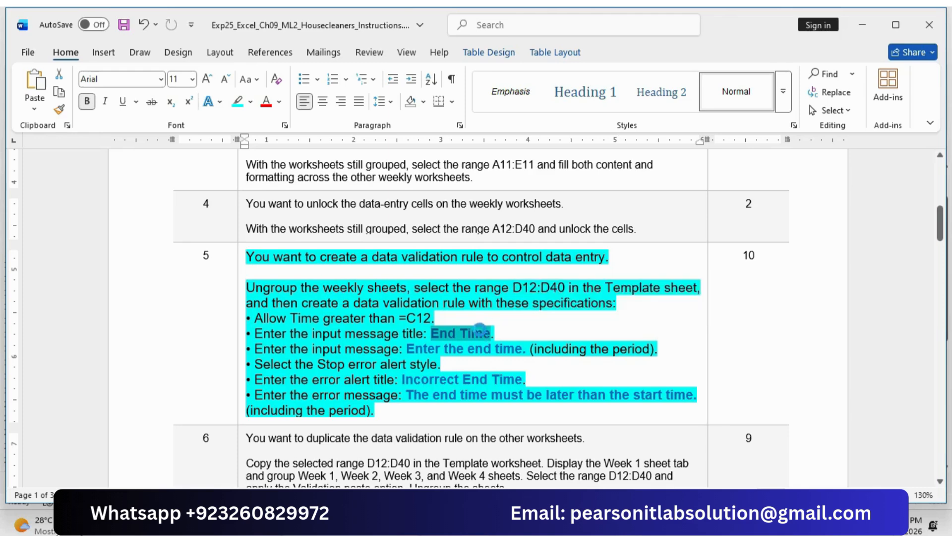
Step: Return to Excel and enter End Time as the title of the validation rule's input message
{"action": "left_click", "coordinate": [686, 524]}
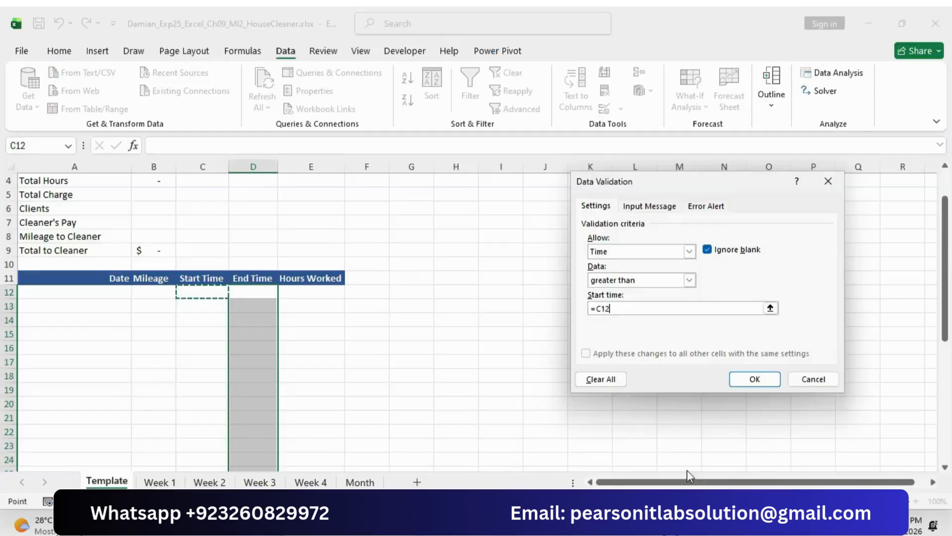
{"action": "left_click", "coordinate": [650, 206]}
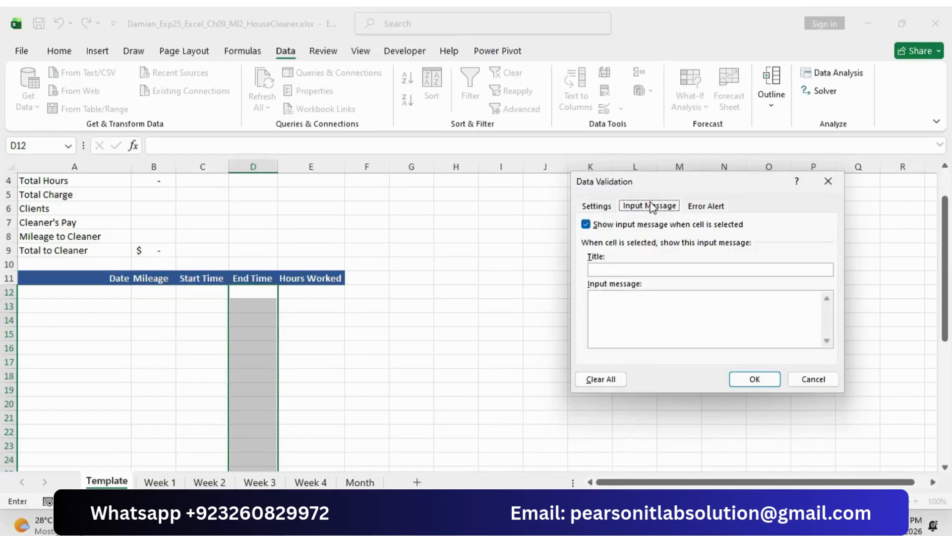
{"action": "left_click", "coordinate": [595, 271]}
{"action": "key", "text": "ctrl+v"}
{"action": "left_click", "coordinate": [597, 299]}
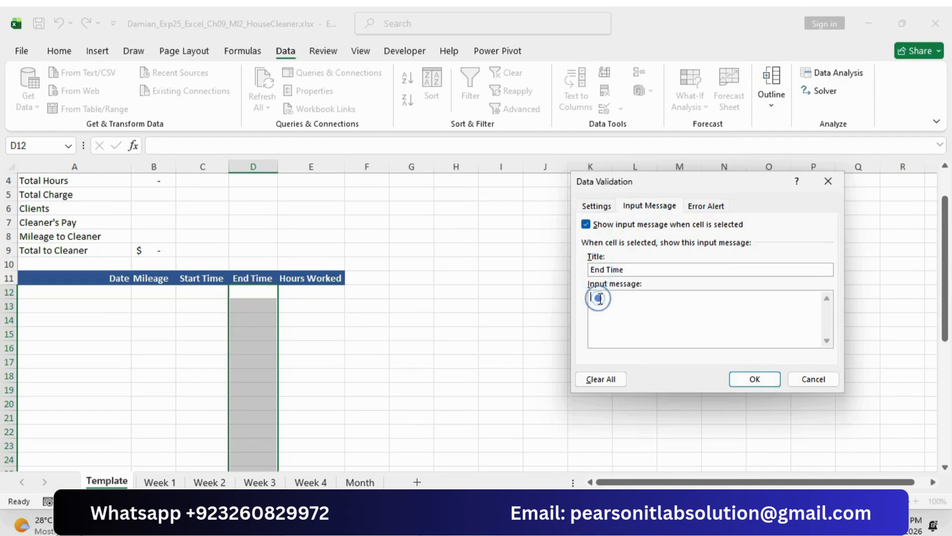
Step: Switch to the Word instructions and copy the input message text "Enter the end time." including the period
{"action": "left_click", "coordinate": [631, 524]}
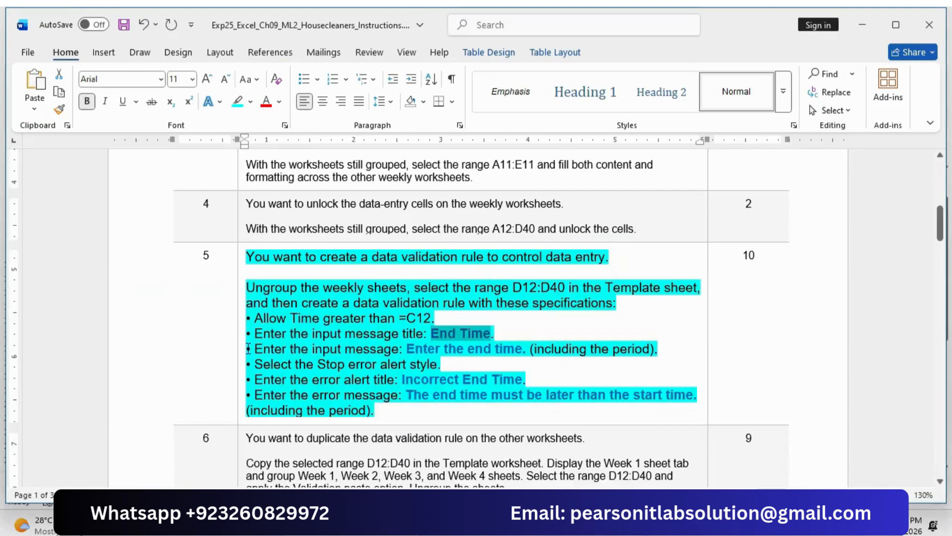
{"action": "left_click_drag", "start_coordinate": [247, 349], "coordinate": [648, 341]}
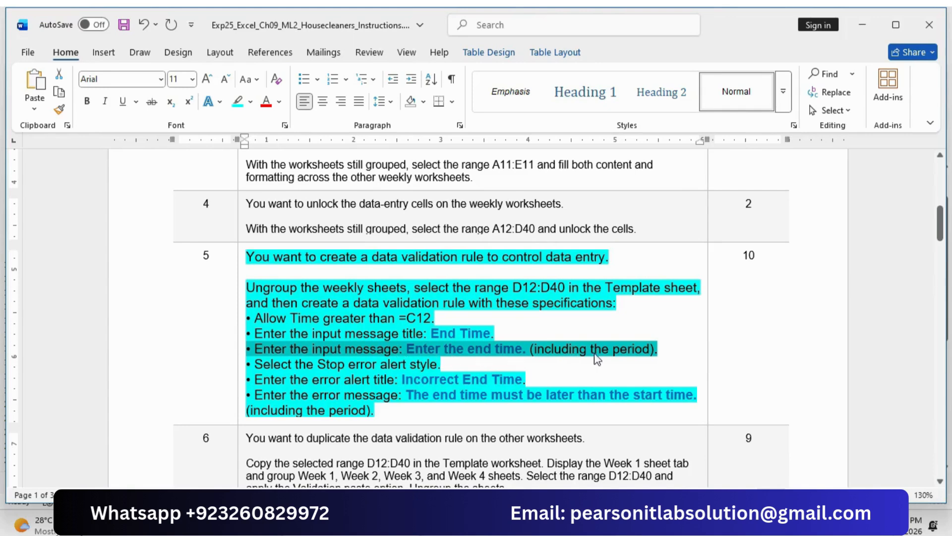
{"action": "left_click", "coordinate": [411, 348]}
{"action": "left_click_drag", "start_coordinate": [411, 348], "coordinate": [524, 348]}
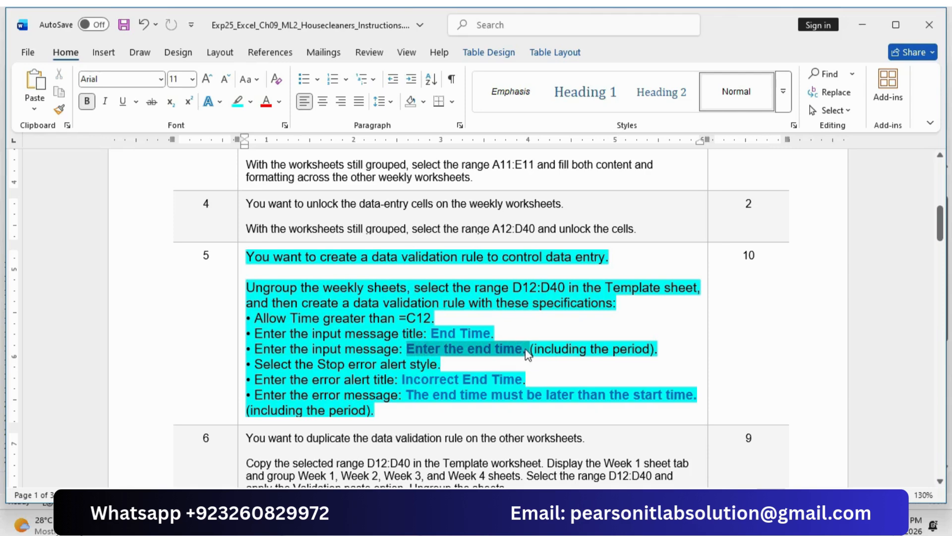
{"action": "left_click_drag", "start_coordinate": [526, 354], "coordinate": [529, 349]}
{"action": "key", "text": "ctrl+c"}
Step: Paste "Enter the end time." as the input message in Excel's validation rule and return to the Word instructions
{"action": "key", "text": "alt+Tab"}
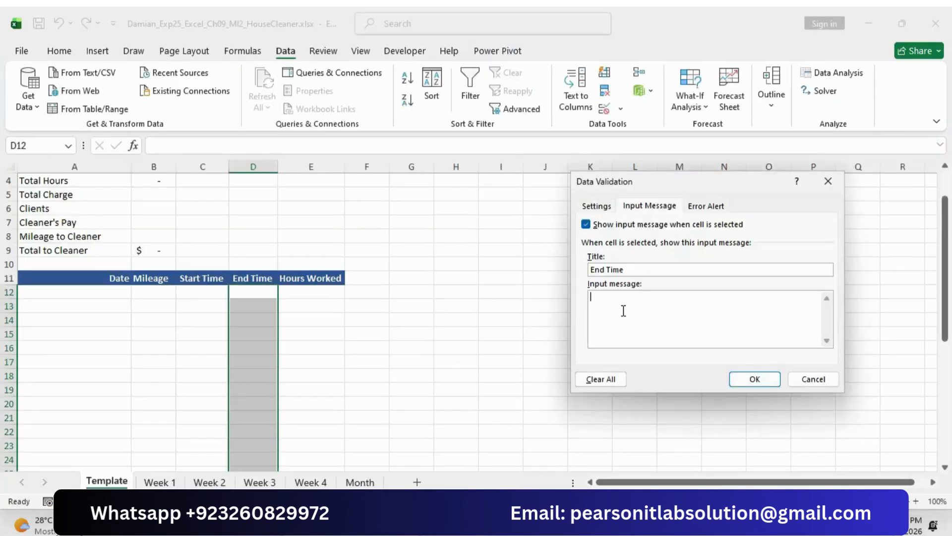
{"action": "key", "text": "ctrl+v"}
{"action": "key", "text": "alt+Tab"}
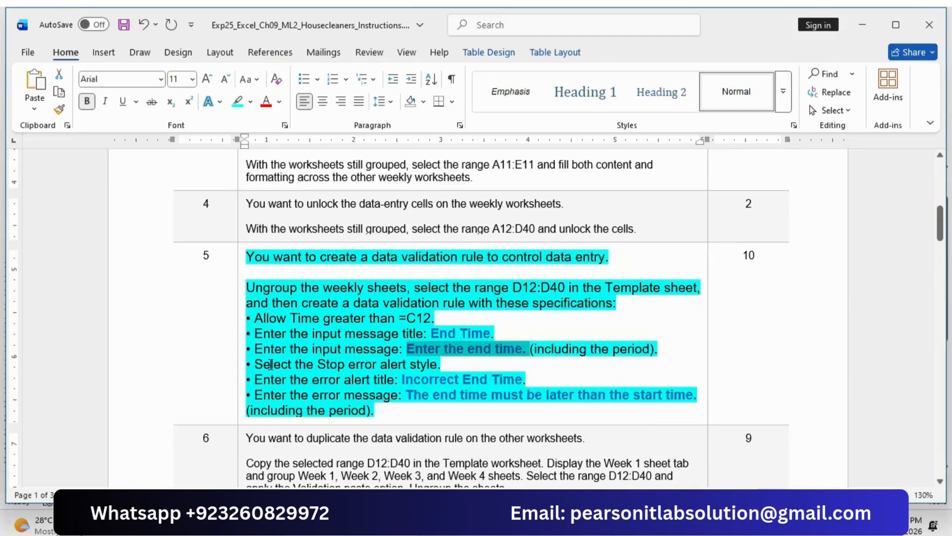
Step: Read the error alert style instruction in Word and set the validation rule's error alert style to Stop in Excel
{"action": "left_click", "coordinate": [238, 364]}
{"action": "left_click", "coordinate": [256, 367]}
{"action": "triple_click", "coordinate": [255, 366]}
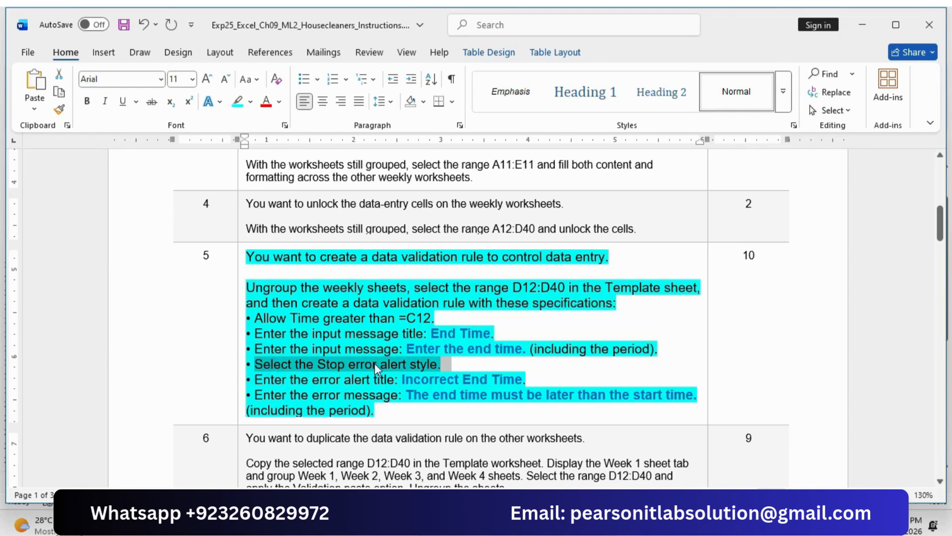
{"action": "key", "text": "alt+Tab"}
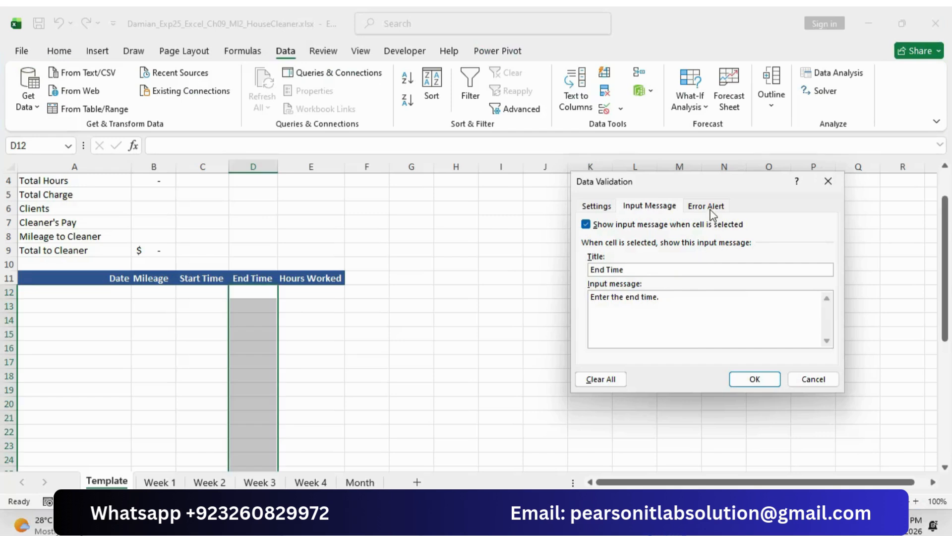
{"action": "left_click", "coordinate": [709, 207]}
{"action": "left_click", "coordinate": [687, 270]}
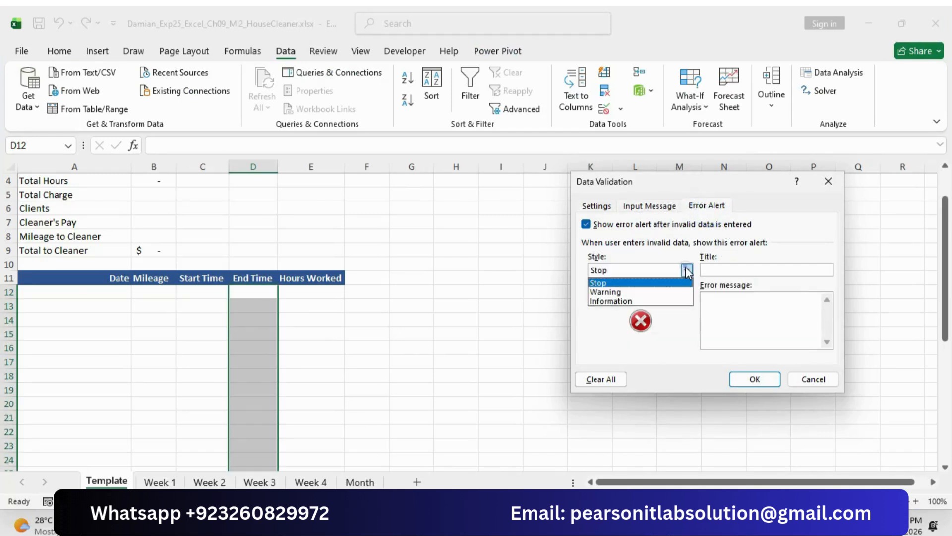
{"action": "left_click", "coordinate": [598, 283]}
Step: Switch to the Word instructions and copy the error alert title Incorrect End Time
{"action": "key", "text": "alt+Tab"}
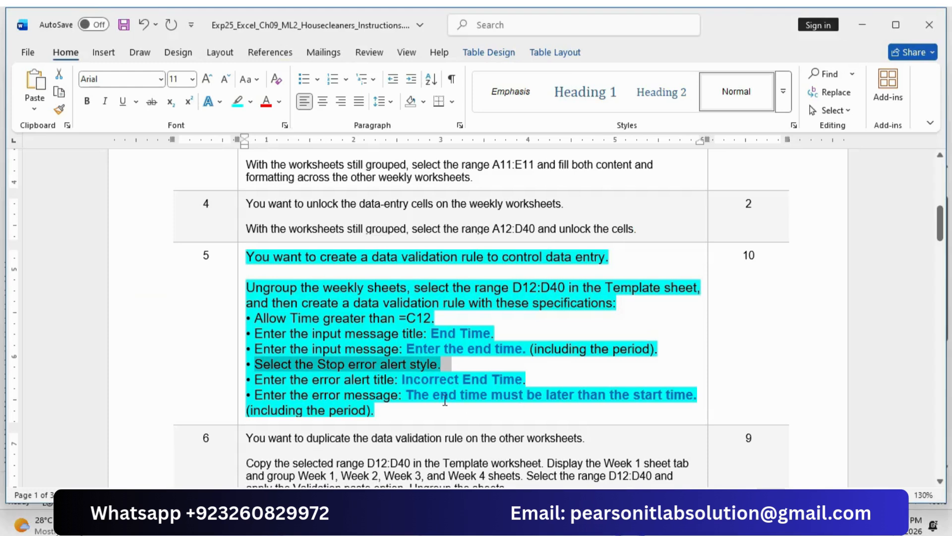
{"action": "left_click_drag", "start_coordinate": [259, 380], "coordinate": [550, 380]}
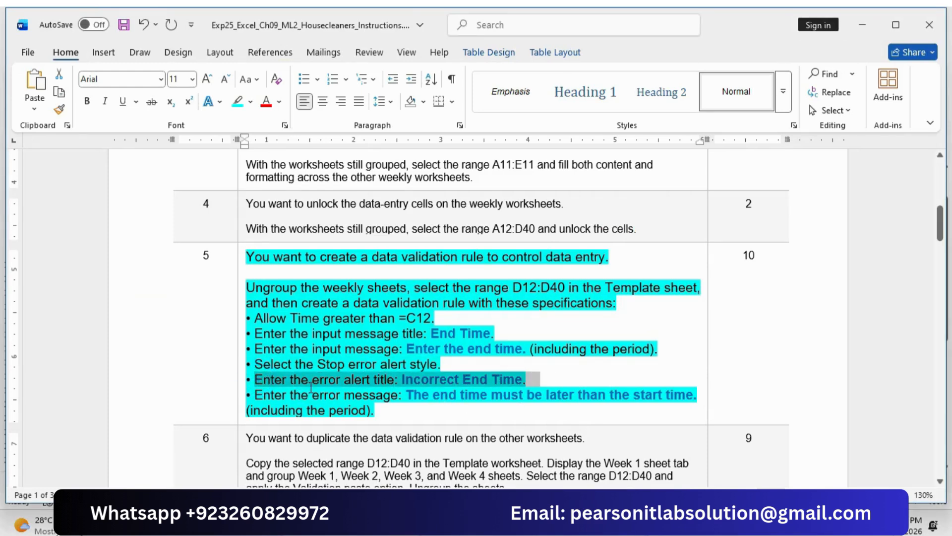
{"action": "left_click", "coordinate": [402, 380]}
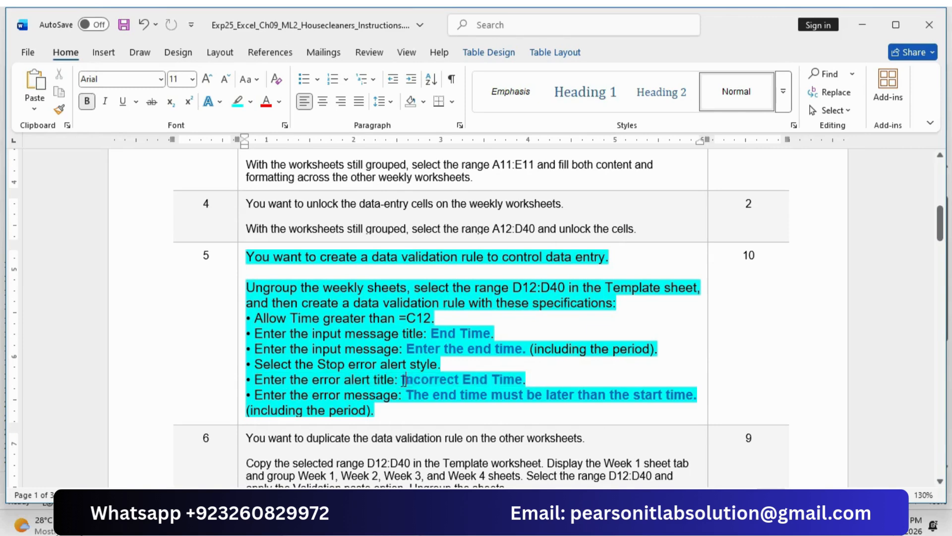
{"action": "left_click_drag", "start_coordinate": [402, 381], "coordinate": [506, 381]}
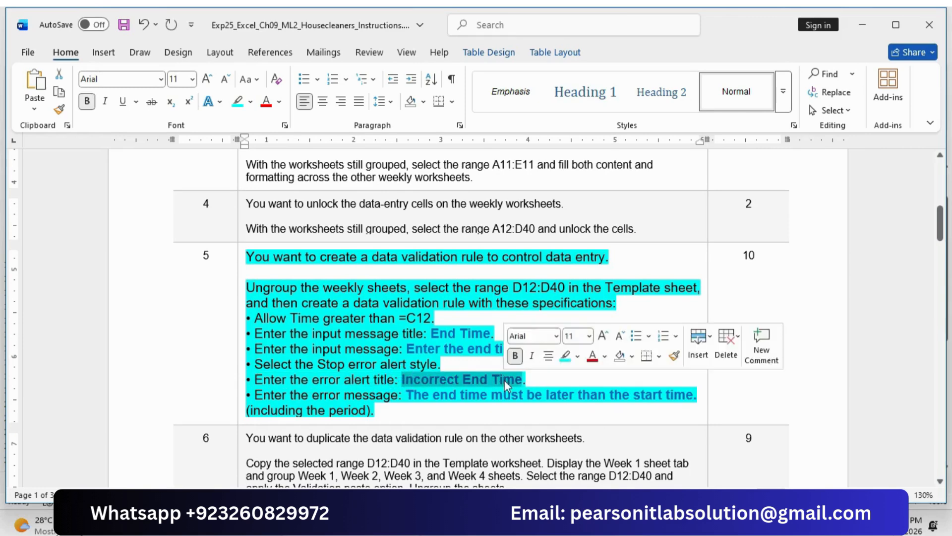
Step: Return to Excel and enter Incorrect End Time as the title of the validation rule's error alert
{"action": "key", "text": "alt+Tab"}
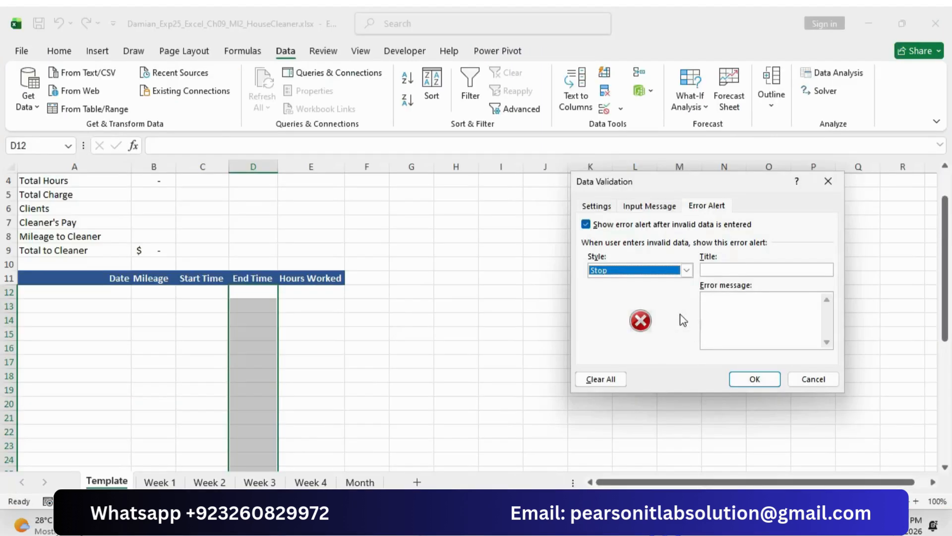
{"action": "left_click", "coordinate": [724, 270]}
{"action": "key", "text": "ctrl+v"}
{"action": "left_click", "coordinate": [725, 297]}
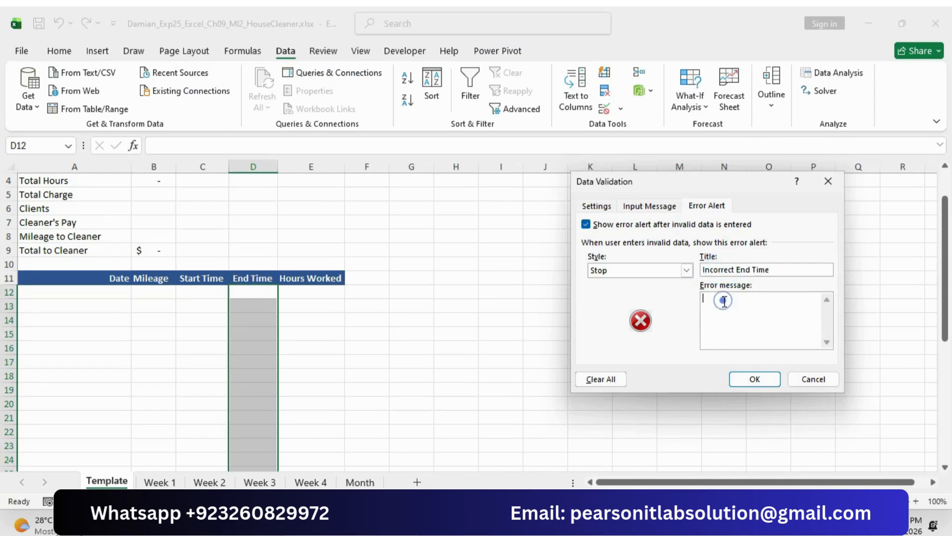
Step: Switch to the Word instructions and copy the error message "The end time must be later than the start time." including the period
{"action": "key", "text": "alt+Tab"}
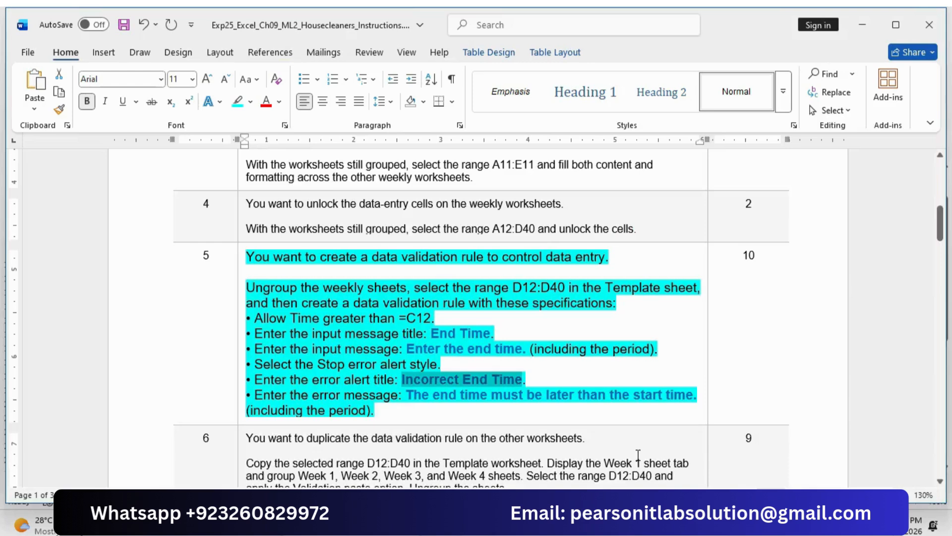
{"action": "triple_click", "coordinate": [259, 395]}
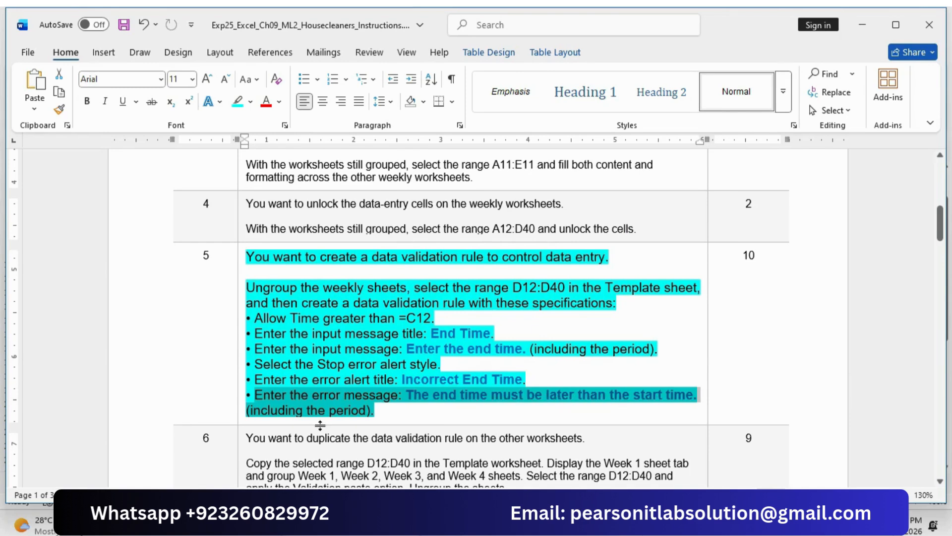
{"action": "left_click", "coordinate": [403, 419]}
{"action": "left_click_drag", "start_coordinate": [407, 395], "coordinate": [700, 394]}
{"action": "key", "text": "ctrl+c"}
Step: Paste "The end time must be later than the start time." as the error message in Excel and apply the validation rule
{"action": "key", "text": "alt+Tab"}
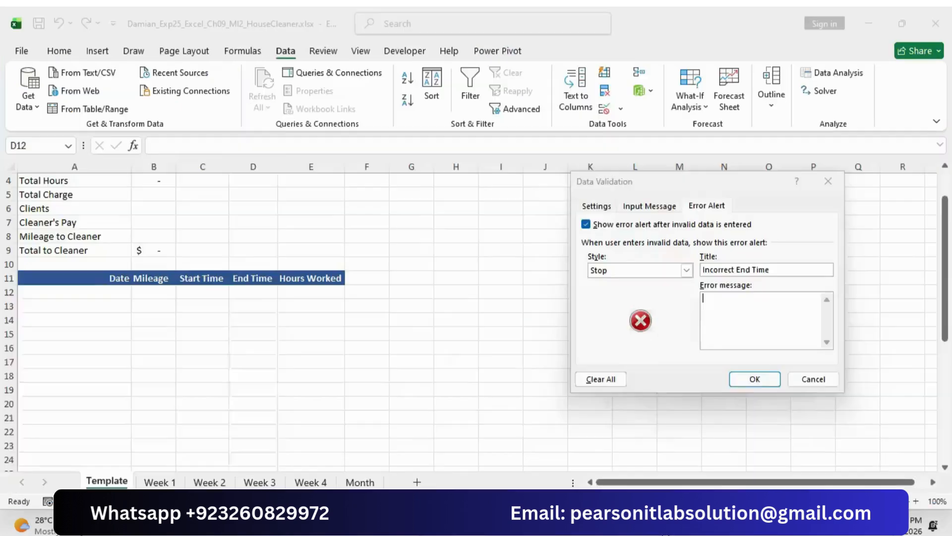
{"action": "left_click", "coordinate": [726, 321]}
{"action": "key", "text": "ctrl+v"}
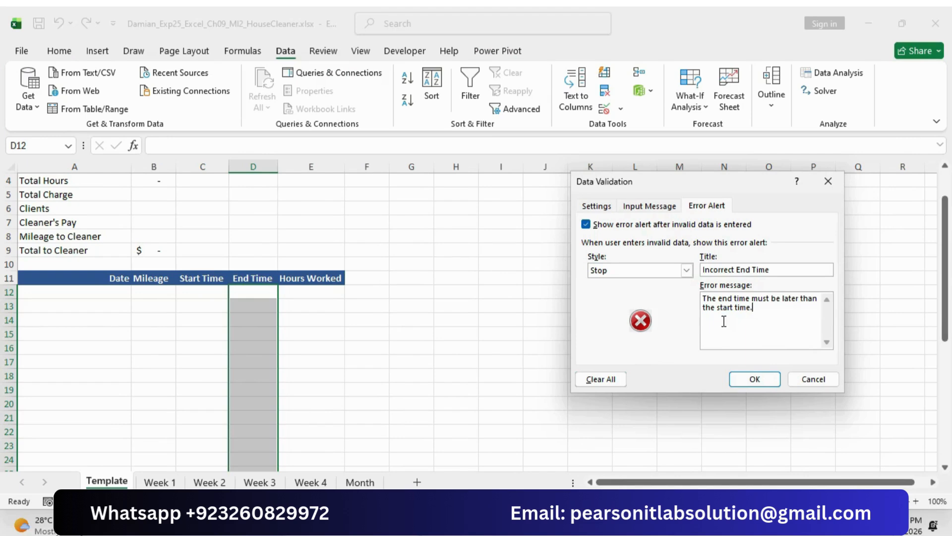
{"action": "left_click", "coordinate": [755, 379]}
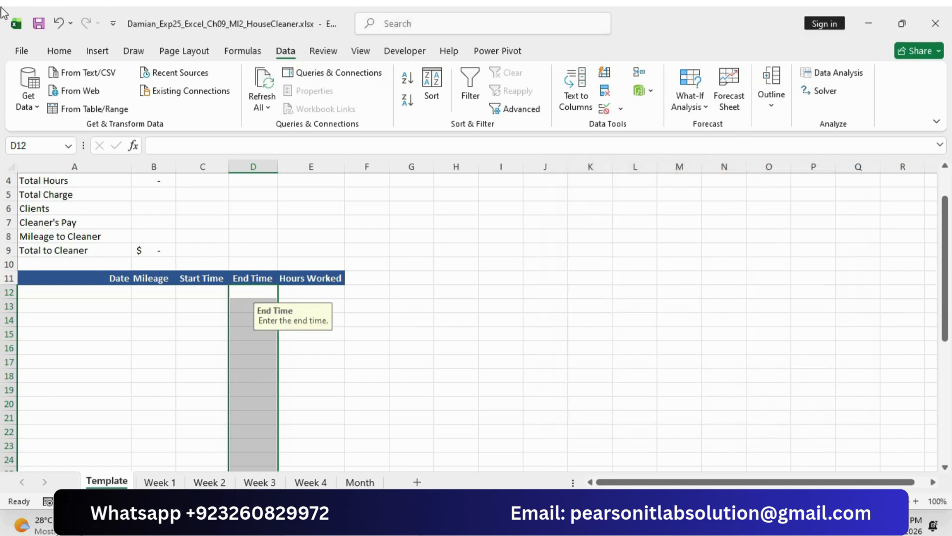
Step: Return to the Word instructions, reduce the step 5 text to 9 pt and remove its turquoise highlight
{"action": "left_click", "coordinate": [629, 523]}
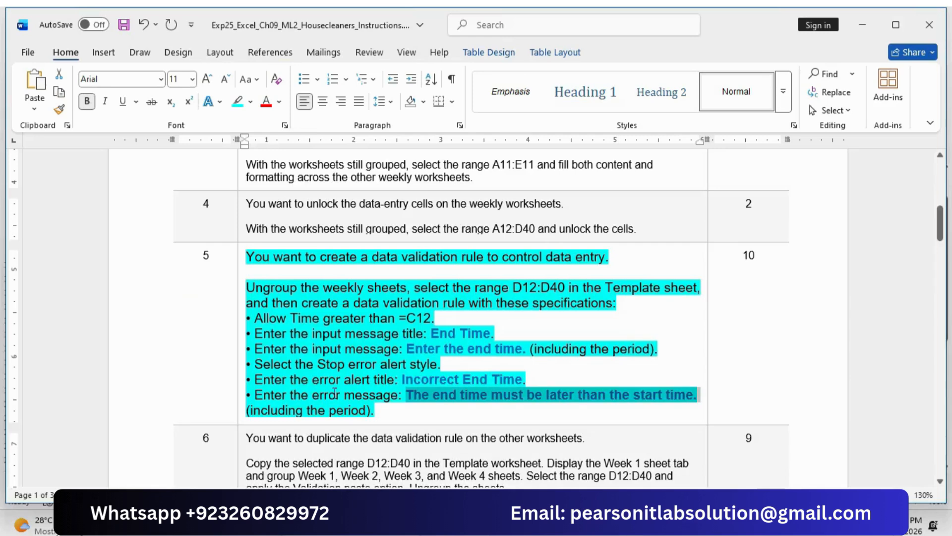
{"action": "left_click", "coordinate": [239, 337]}
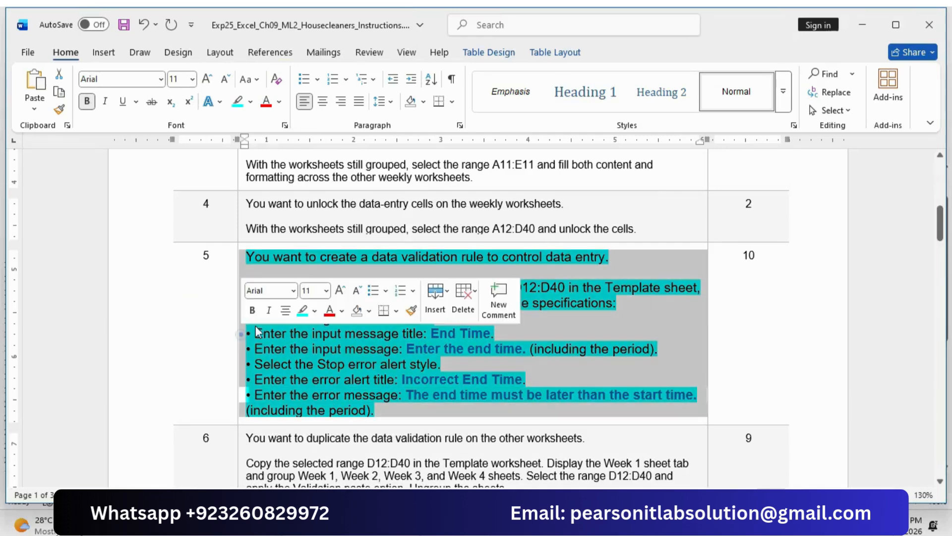
{"action": "left_click", "coordinate": [353, 290]}
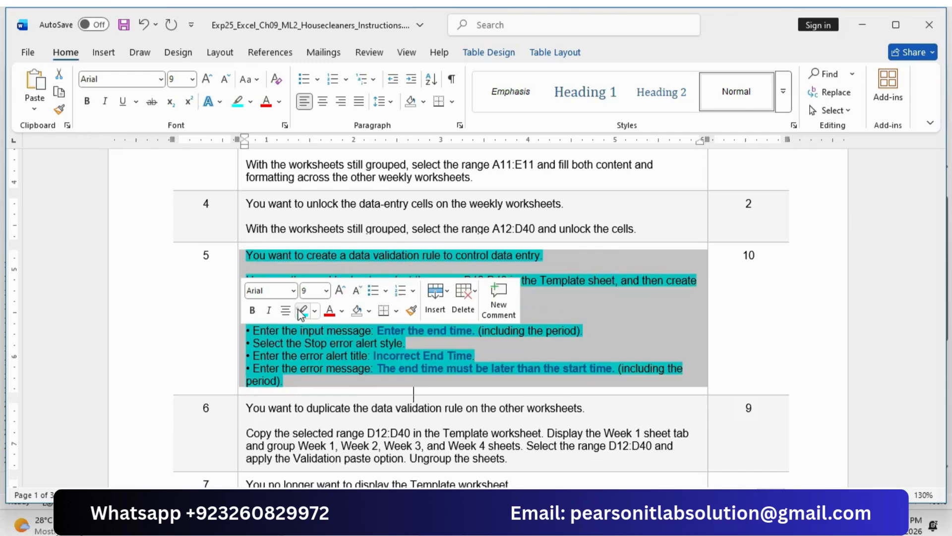
{"action": "left_click", "coordinate": [300, 311]}
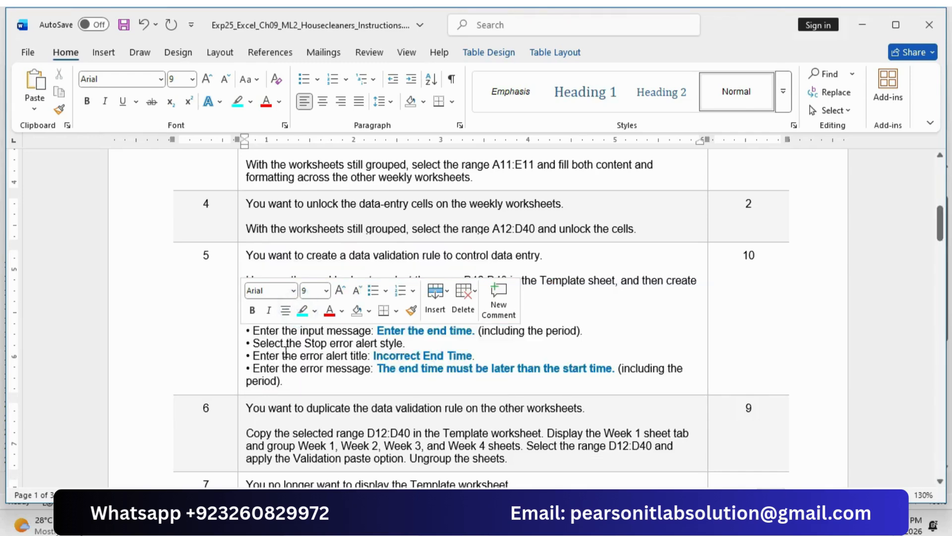
Step: Enlarge the step 6 instruction text to 11 pt and highlight it in turquoise
{"action": "scroll", "coordinate": [284, 333], "scroll_direction": "down", "scroll_amount": 3}
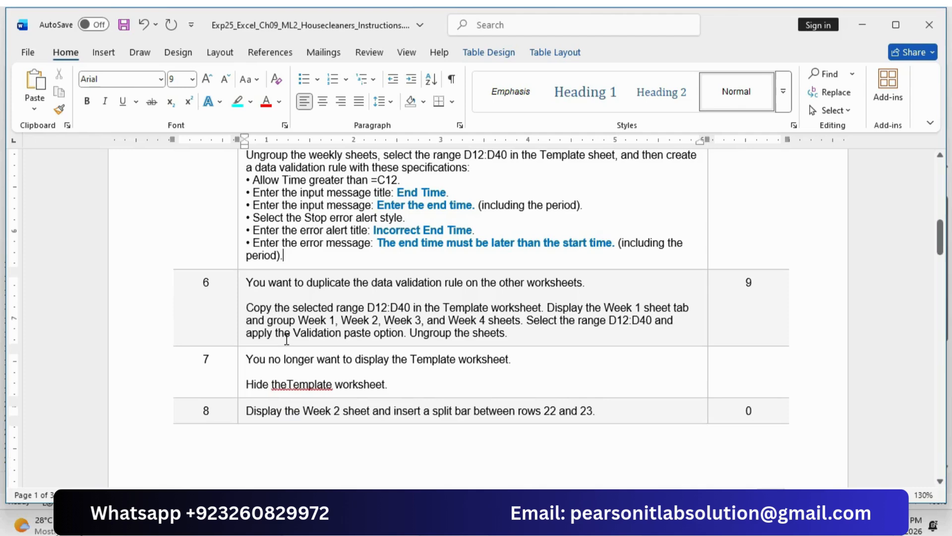
{"action": "key", "text": "alt+Tab"}
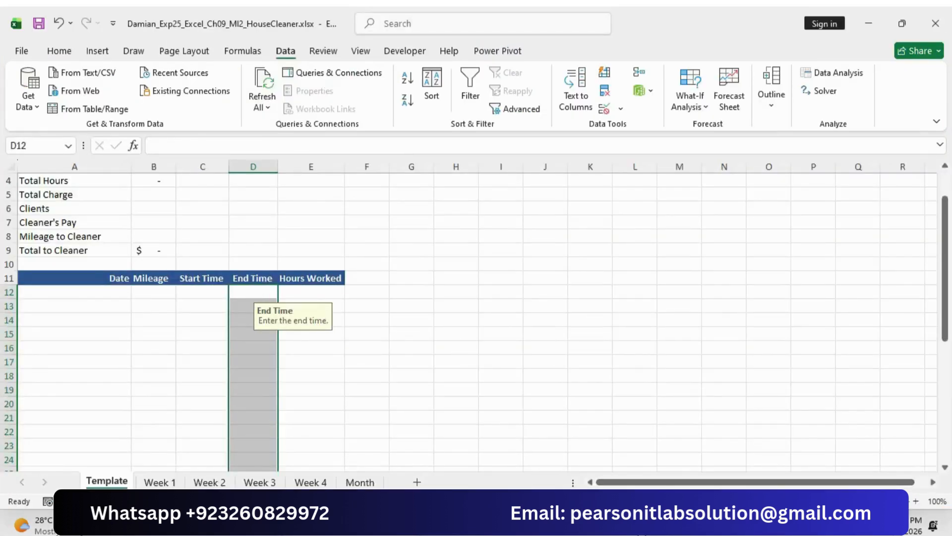
{"action": "key", "text": "alt+Tab"}
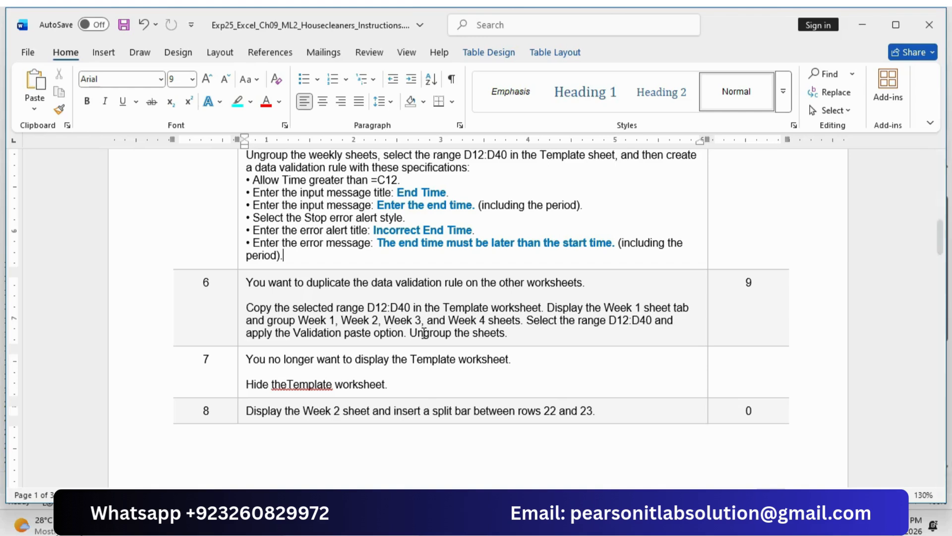
{"action": "left_click", "coordinate": [237, 303]}
{"action": "left_click", "coordinate": [338, 256]}
{"action": "left_click", "coordinate": [339, 256]}
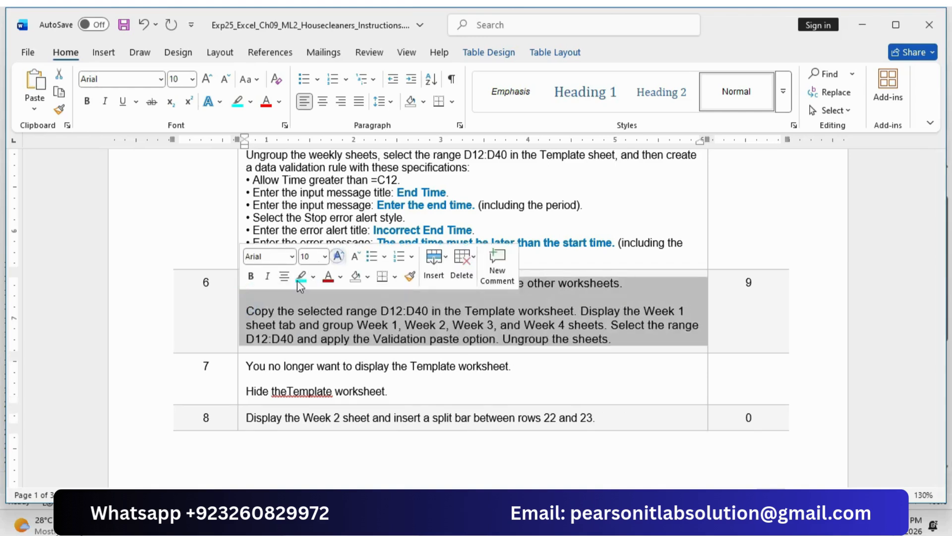
{"action": "left_click", "coordinate": [299, 276]}
Step: Read the copy instruction of step 6, switch to Excel and copy the range D12:D40 on the Template sheet
{"action": "left_click_drag", "start_coordinate": [243, 284], "coordinate": [671, 283]}
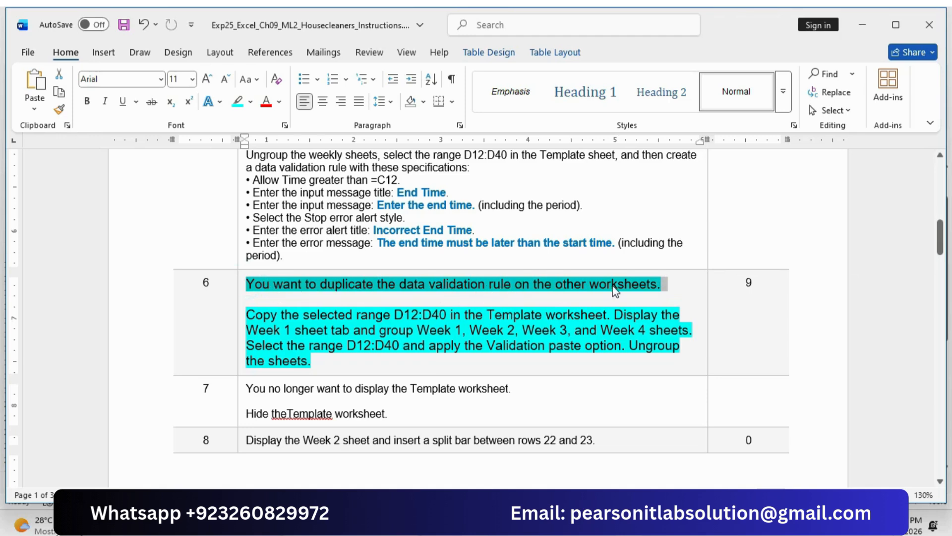
{"action": "left_click_drag", "start_coordinate": [252, 314], "coordinate": [600, 314]}
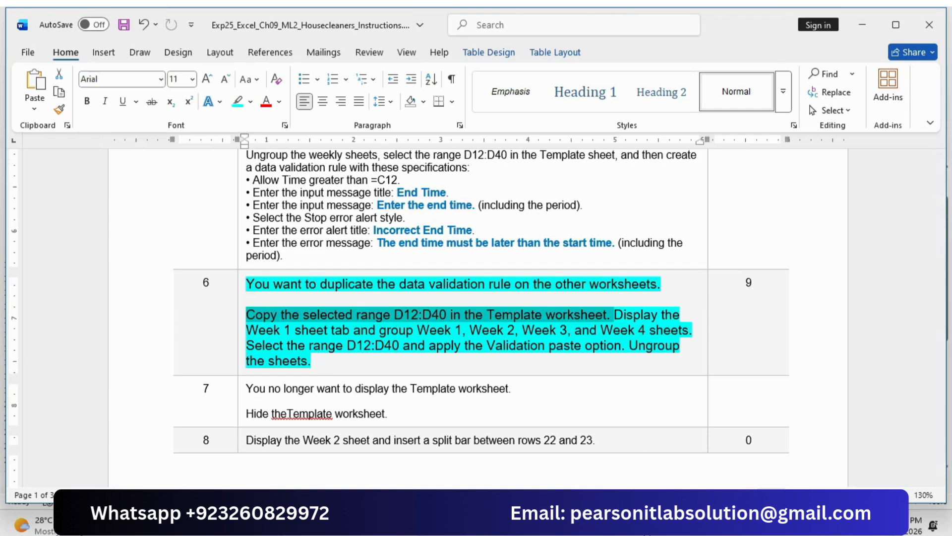
{"action": "left_click", "coordinate": [546, 525]}
{"action": "left_click", "coordinate": [53, 51]}
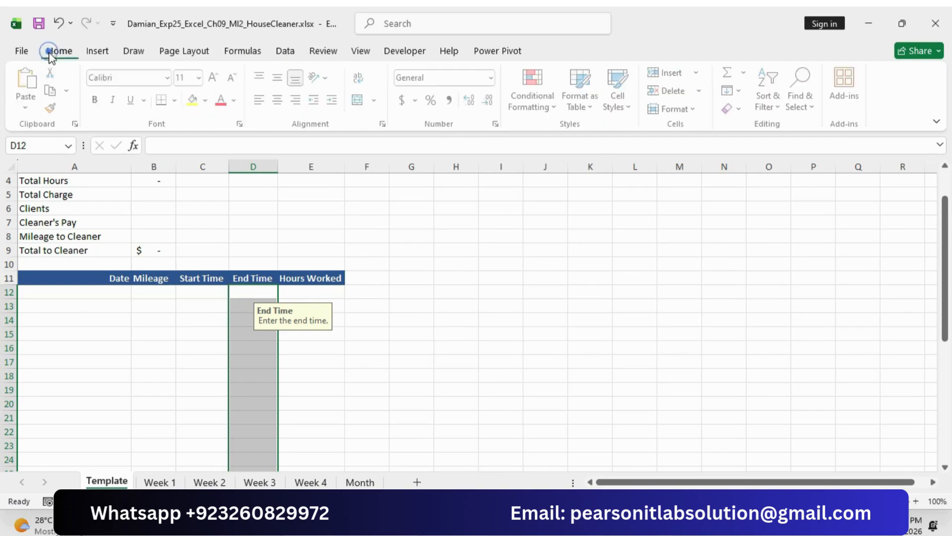
{"action": "left_click", "coordinate": [54, 92]}
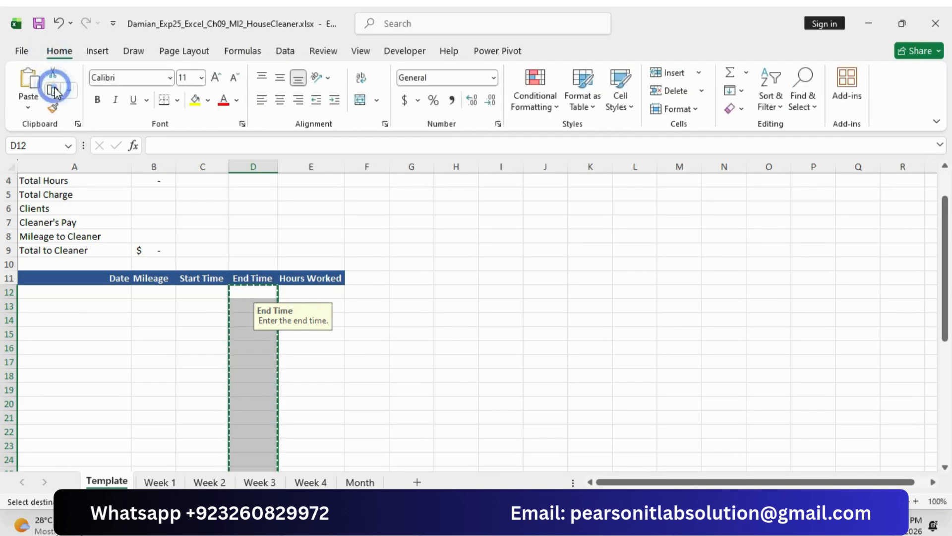
Step: Read the grouping instruction in Word, and in Excel display Week 1 and group the Week 1, Week 2, Week 3 and Week 4 sheets
{"action": "left_click", "coordinate": [570, 524]}
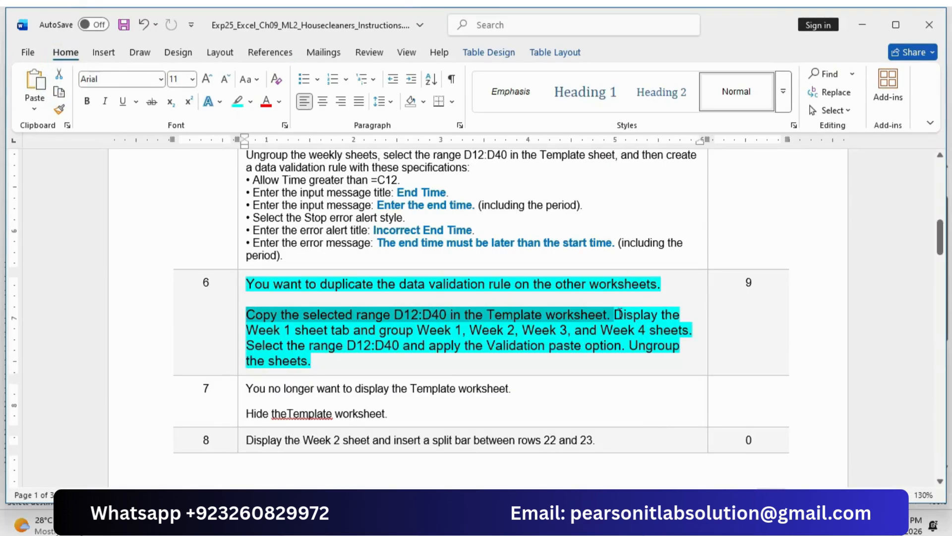
{"action": "left_click_drag", "start_coordinate": [615, 315], "coordinate": [694, 330]}
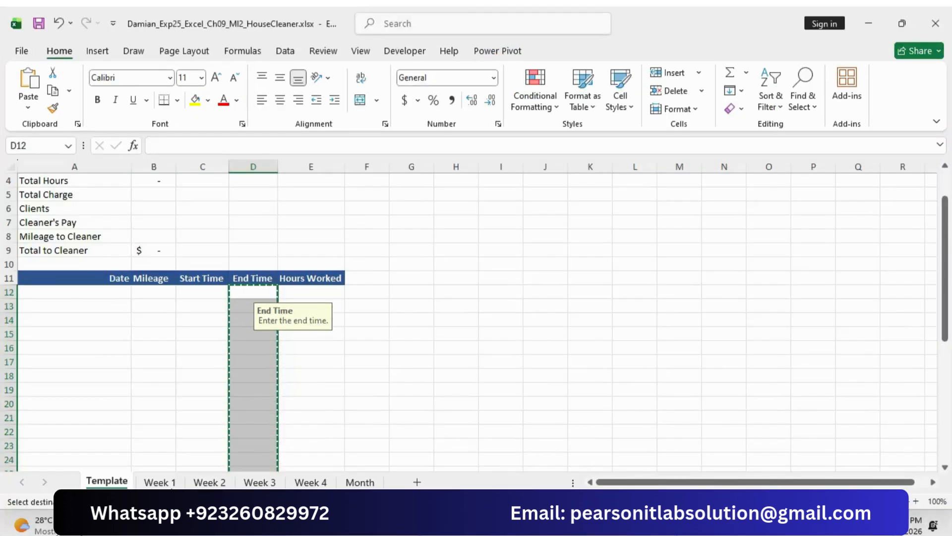
{"action": "left_click", "coordinate": [160, 481]}
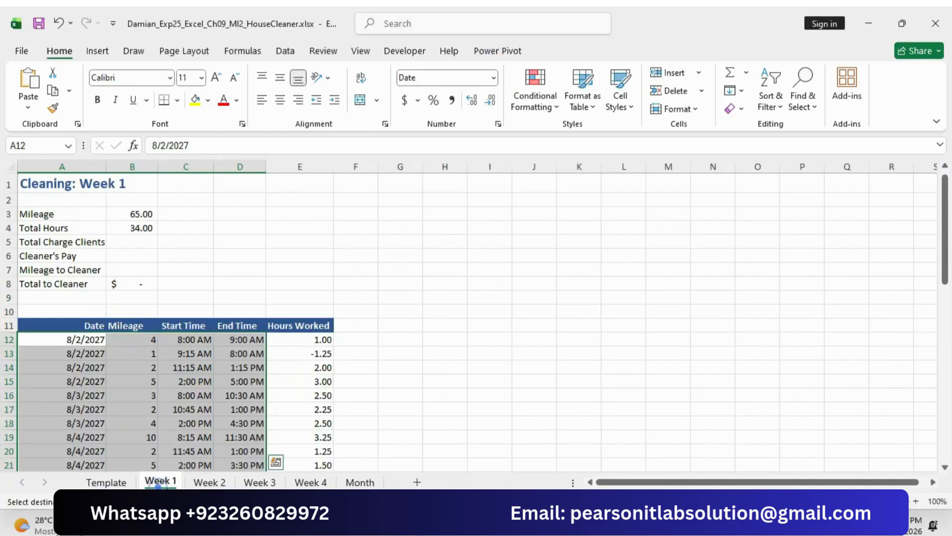
{"action": "left_click", "coordinate": [206, 483], "text": "ctrl"}
{"action": "left_click", "coordinate": [253, 483], "text": "ctrl"}
{"action": "left_click", "coordinate": [311, 483], "text": "ctrl"}
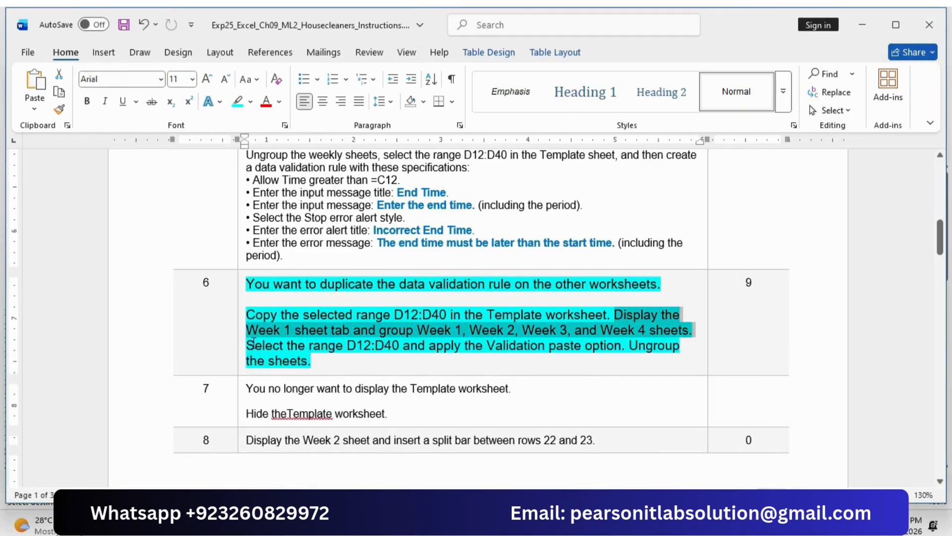
Step: Read the paste instruction of step 6, switch to Excel and paste only the validation onto D12:D40 of the grouped weekly sheets
{"action": "left_click_drag", "start_coordinate": [253, 342], "coordinate": [622, 345]}
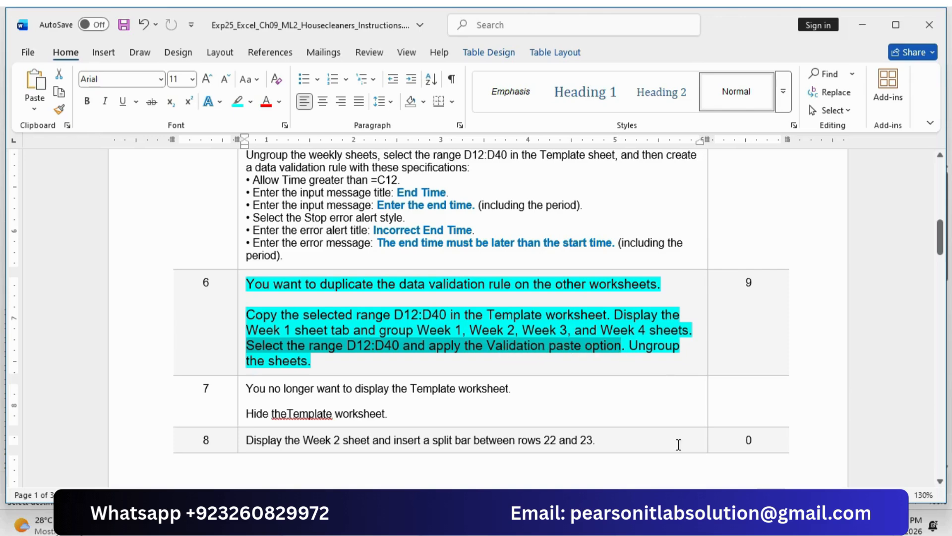
{"action": "left_click", "coordinate": [665, 522]}
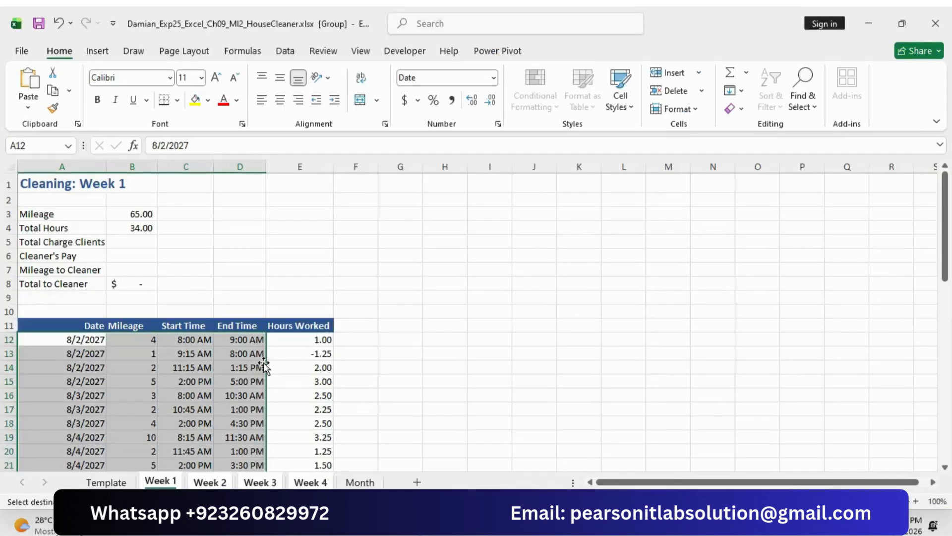
{"action": "left_click", "coordinate": [243, 340]}
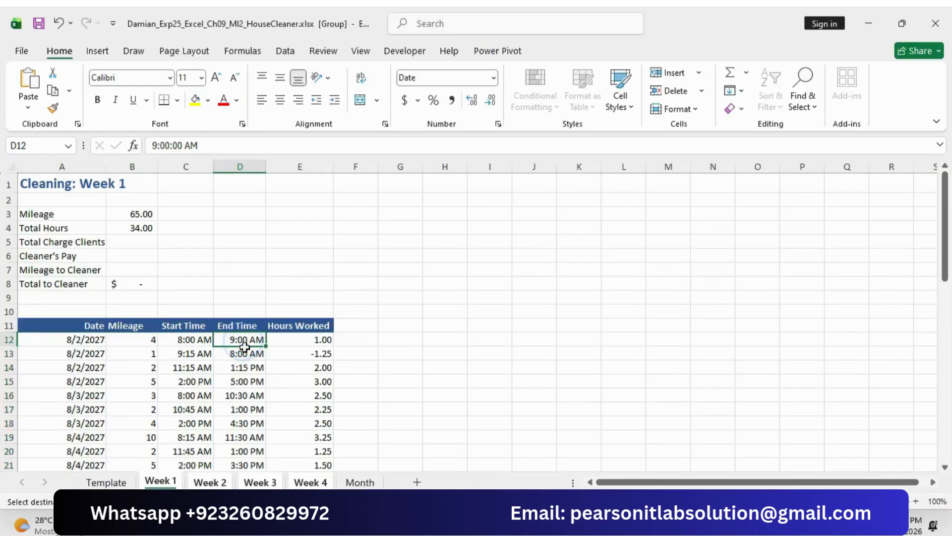
{"action": "left_click_drag", "start_coordinate": [243, 341], "coordinate": [253, 446]}
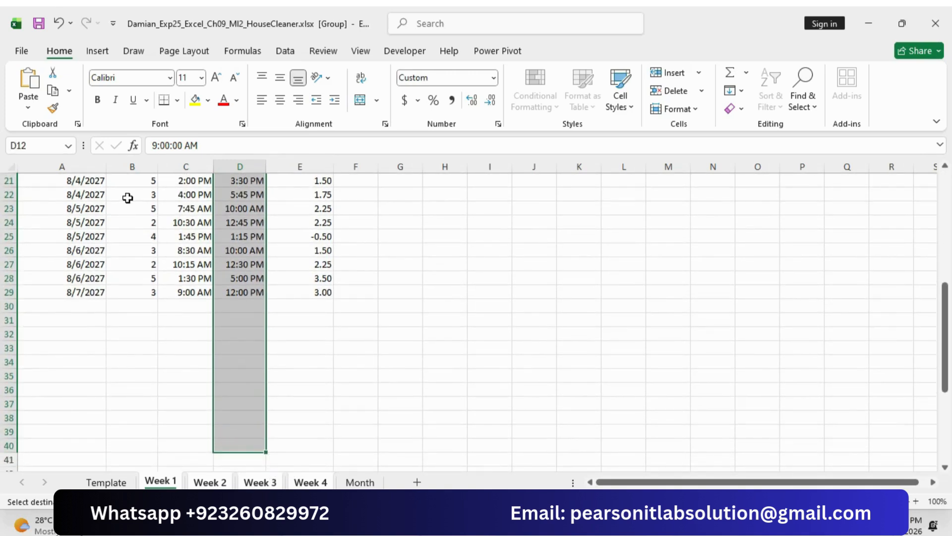
{"action": "left_click", "coordinate": [28, 107]}
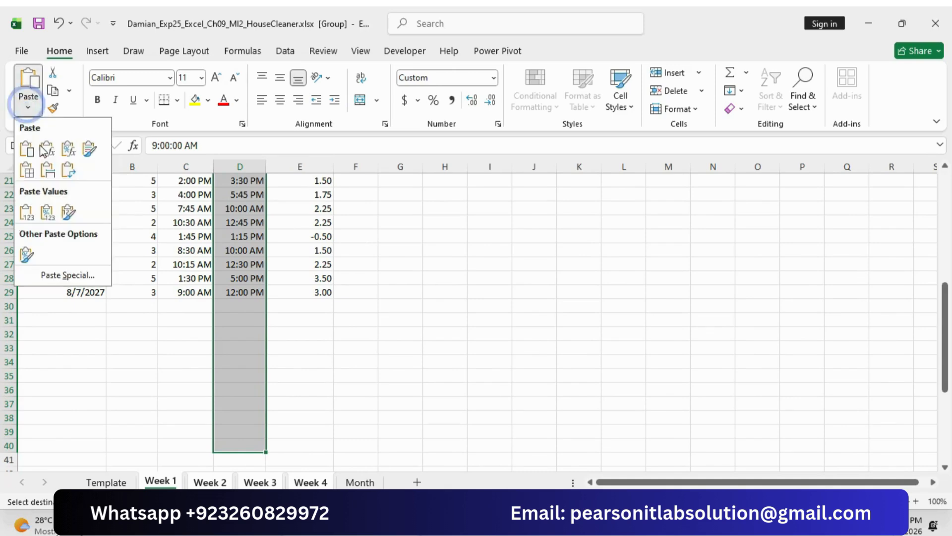
{"action": "left_click", "coordinate": [62, 275]}
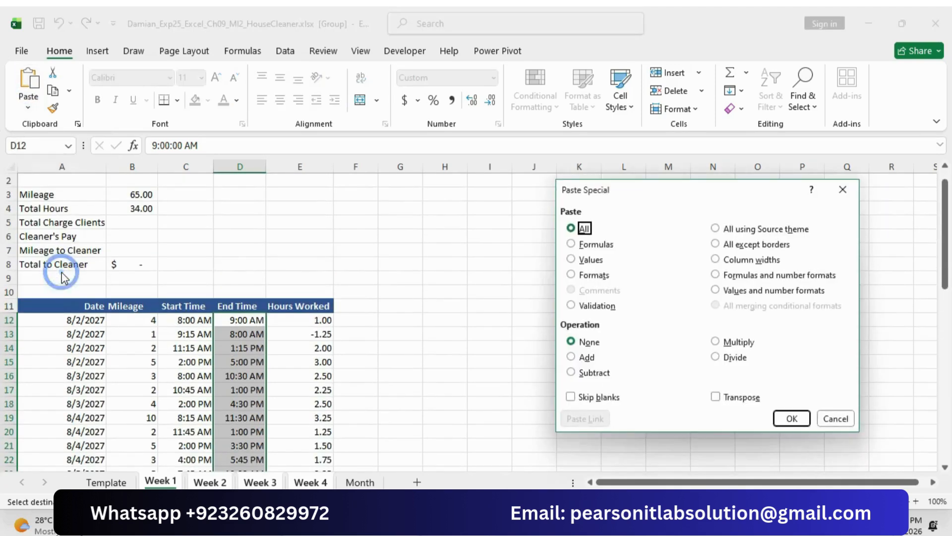
{"action": "left_click", "coordinate": [572, 305]}
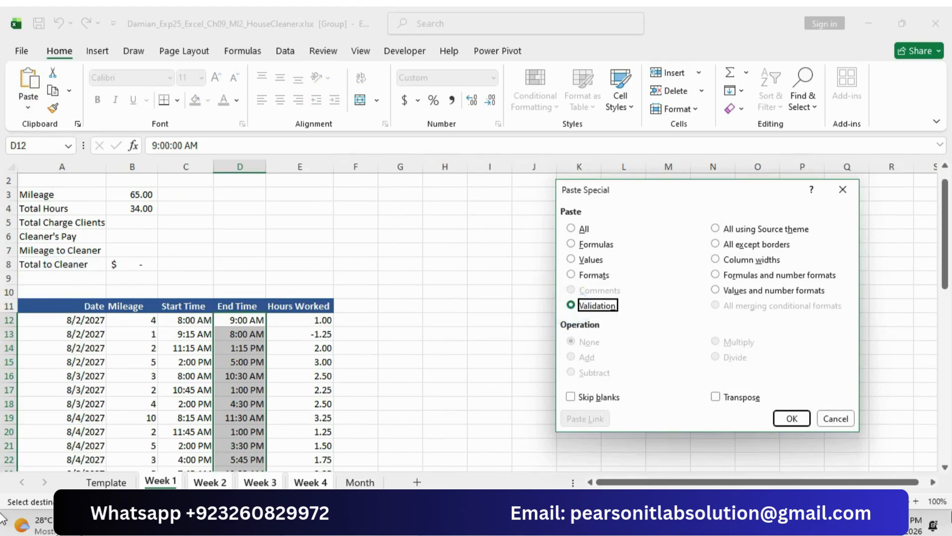
{"action": "left_click", "coordinate": [791, 418]}
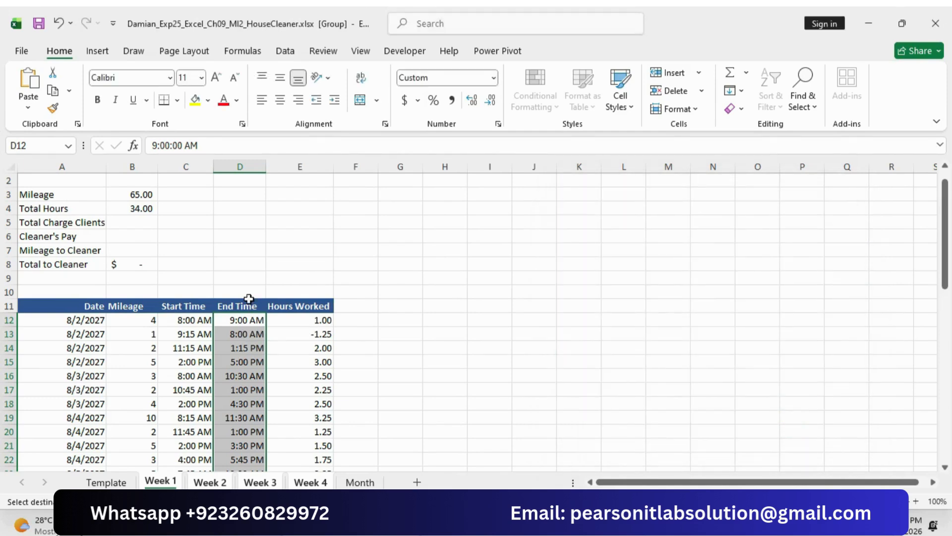
Step: Check the End Time input message at cell D12 on the Week 1 to Week 4 sheets, ending on Week 1
{"action": "left_click", "coordinate": [498, 337]}
{"action": "left_click", "coordinate": [251, 320]}
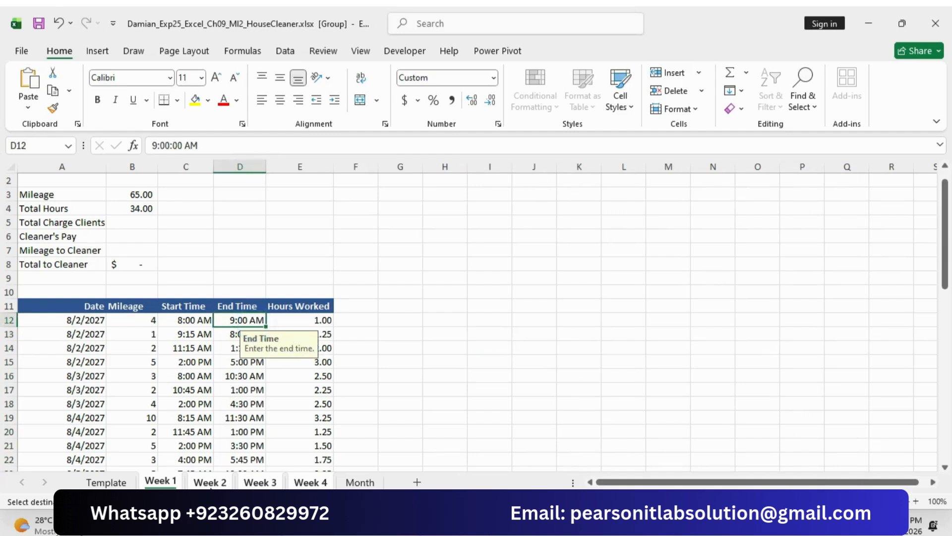
{"action": "left_click", "coordinate": [210, 482]}
{"action": "left_click", "coordinate": [259, 482]}
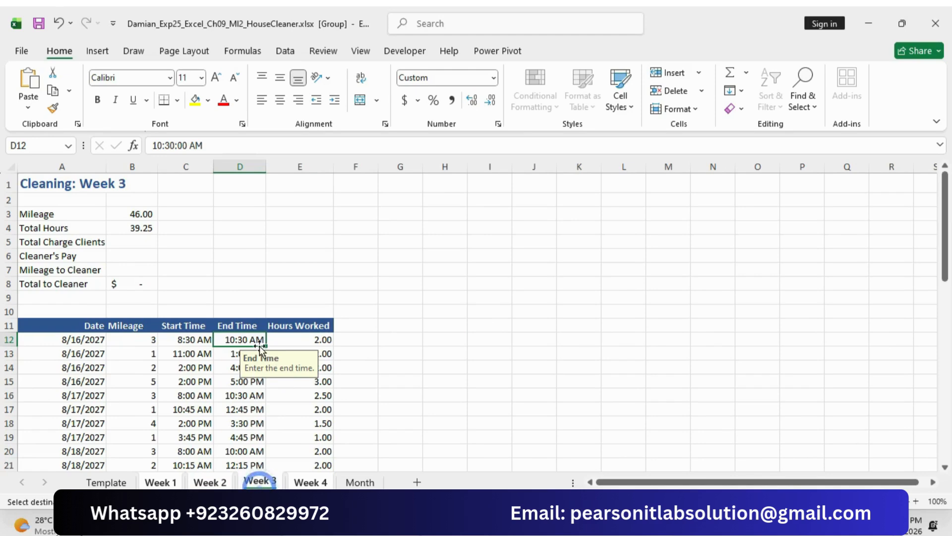
{"action": "left_click", "coordinate": [313, 482]}
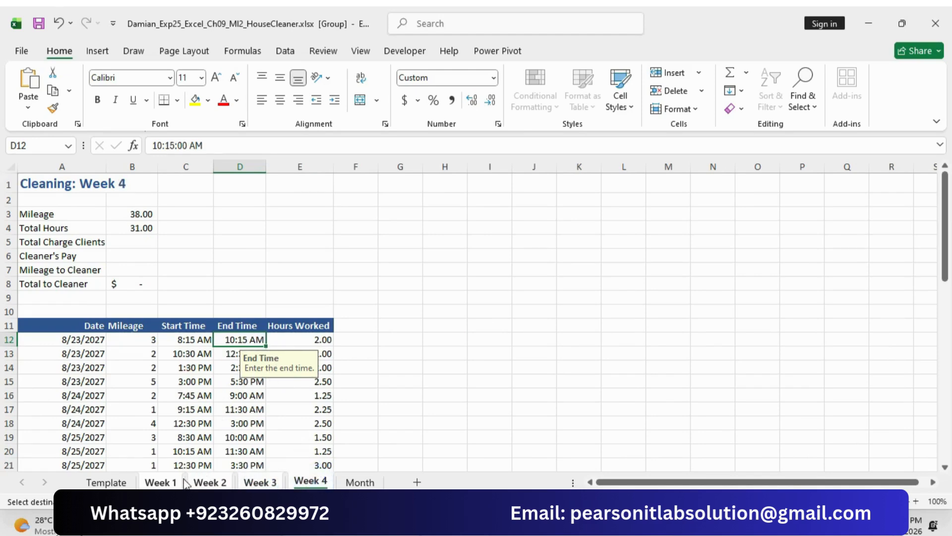
{"action": "left_click", "coordinate": [169, 482]}
Step: Switch to Word to read the ungroup instruction of step 6, and in Excel ungroup the weekly sheets
{"action": "key", "text": "alt+Tab"}
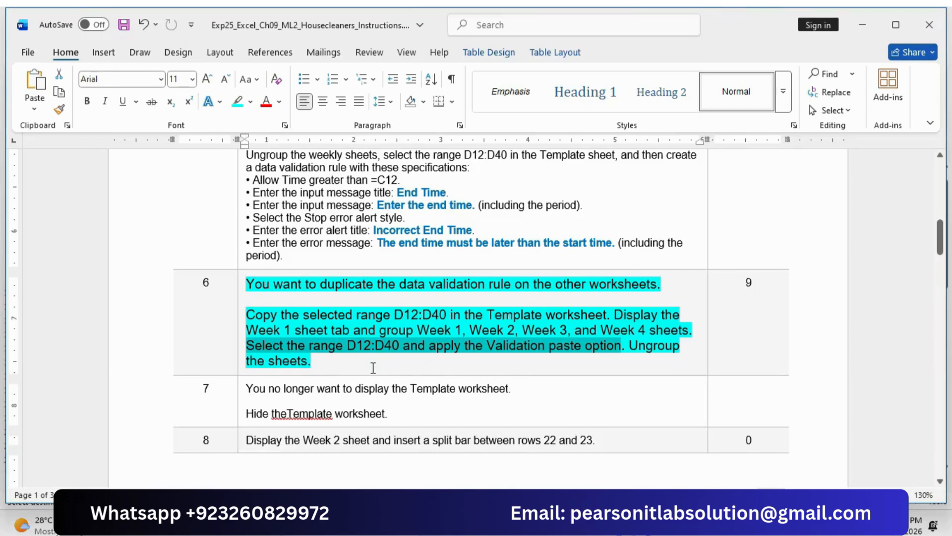
{"action": "left_click", "coordinate": [241, 329]}
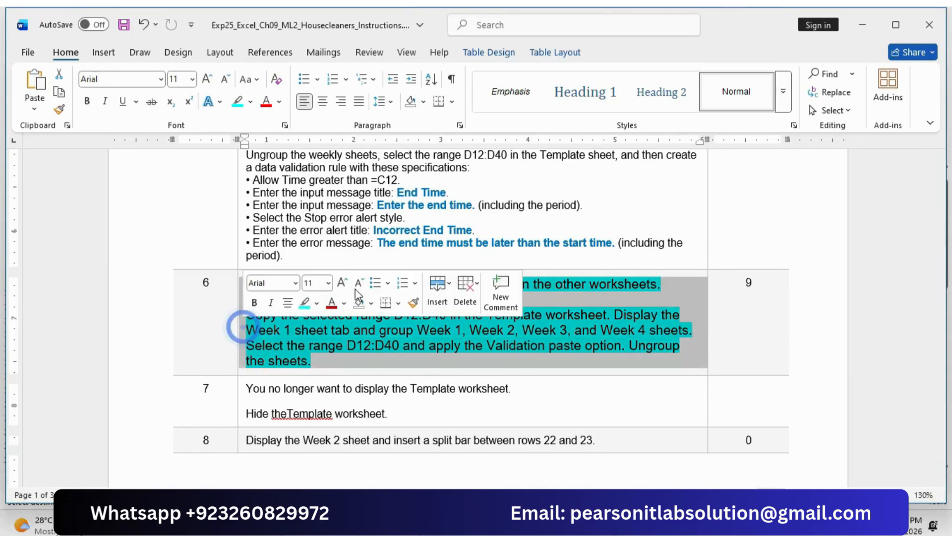
{"action": "left_click", "coordinate": [626, 357]}
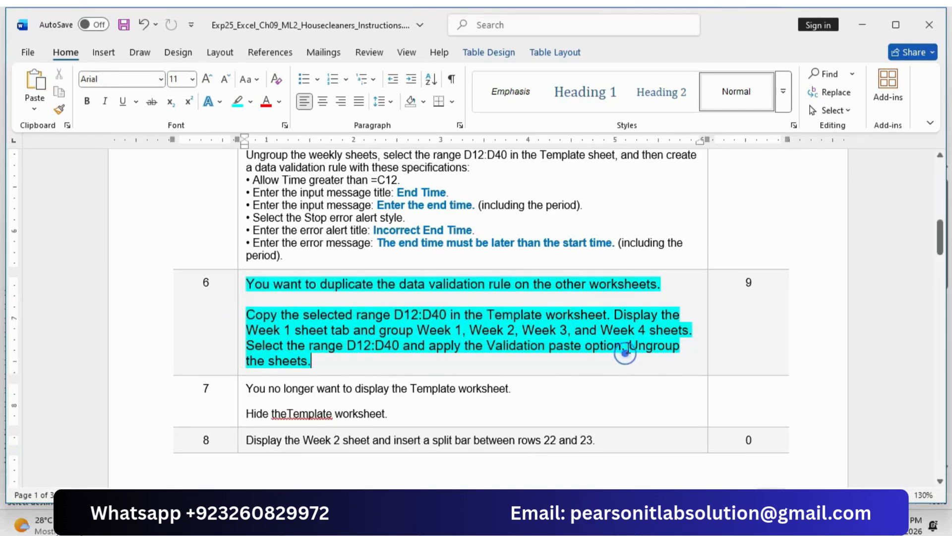
{"action": "left_click_drag", "start_coordinate": [626, 356], "coordinate": [628, 346]}
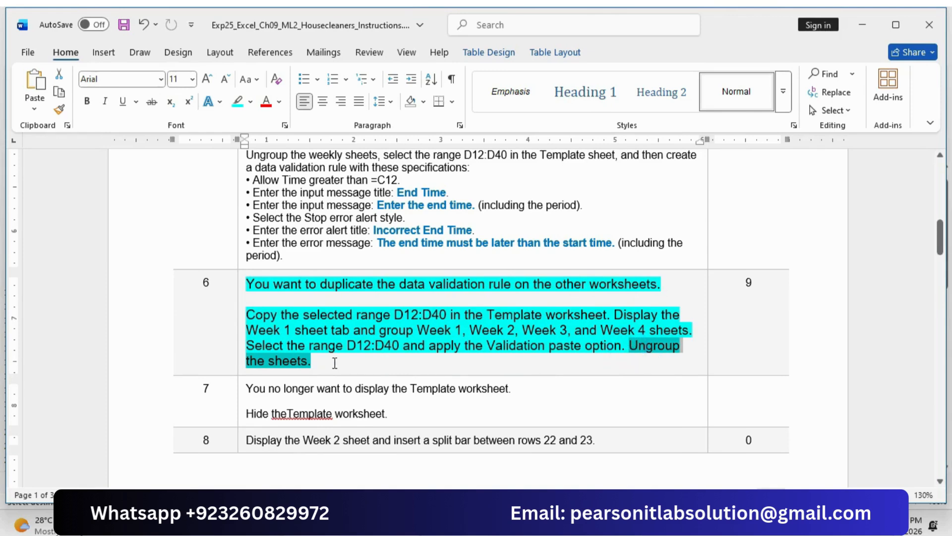
{"action": "key", "text": "alt+Tab"}
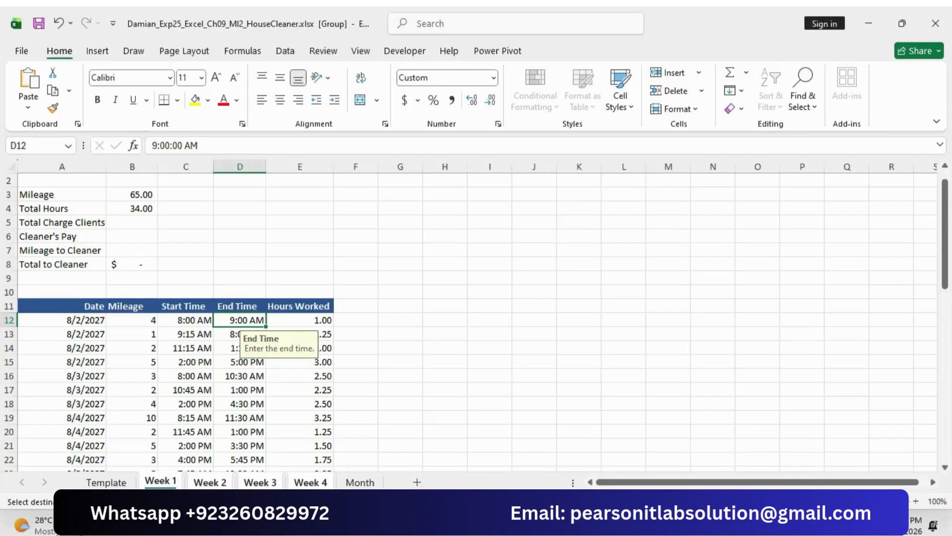
{"action": "right_click", "coordinate": [171, 481]}
{"action": "left_click", "coordinate": [198, 472]}
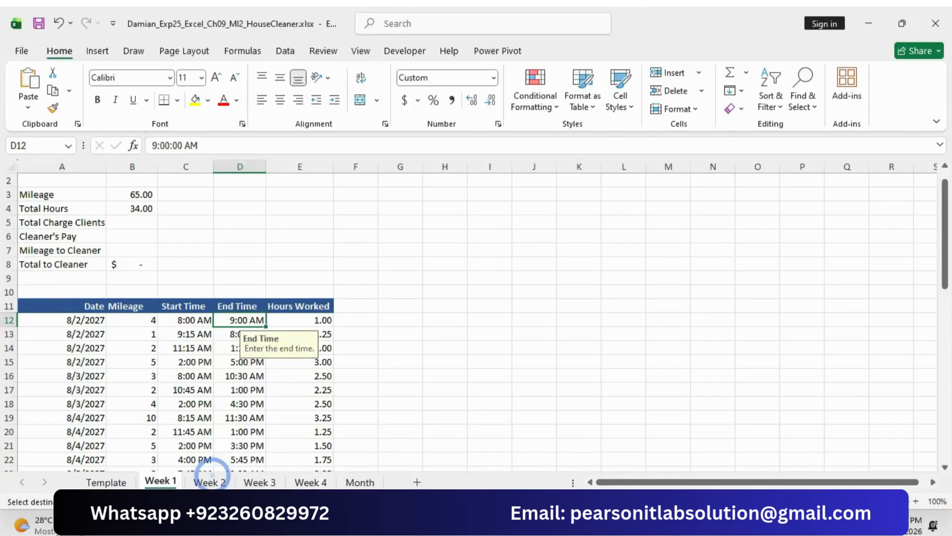
Step: Return to the Word instructions, reduce the step 6 text to 9 pt and remove its turquoise highlight
{"action": "key", "text": "alt+Tab"}
{"action": "left_click", "coordinate": [245, 333]}
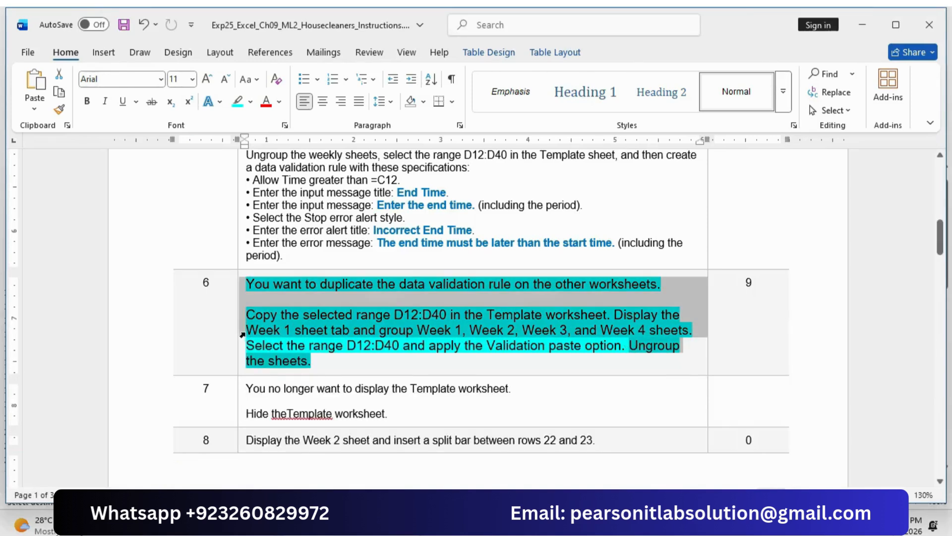
{"action": "left_click", "coordinate": [359, 290]}
{"action": "left_click", "coordinate": [359, 290]}
{"action": "left_click", "coordinate": [312, 311]}
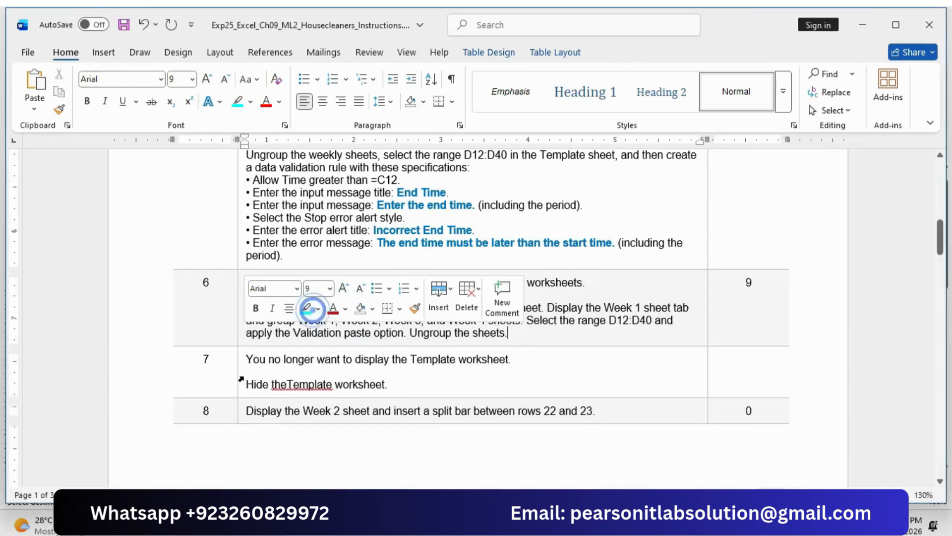
Step: Enlarge the step 7 instruction text to 11 pt and highlight it in turquoise
{"action": "left_click", "coordinate": [243, 376]}
{"action": "left_click", "coordinate": [340, 333]}
{"action": "left_click", "coordinate": [340, 333]}
{"action": "left_click", "coordinate": [304, 353]}
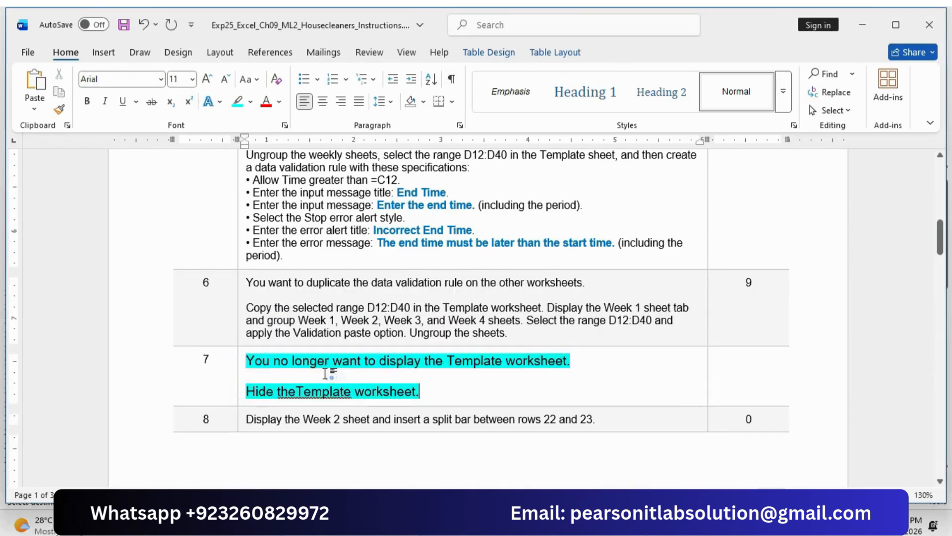
Step: Read the step 7 instruction, switch to Excel and hide the Template worksheet
{"action": "mouse_move", "coordinate": [248, 361]}
{"action": "left_mouse_down"}
{"action": "mouse_move", "coordinate": [561, 363]}
{"action": "mouse_move", "coordinate": [344, 382]}
{"action": "left_mouse_up"}
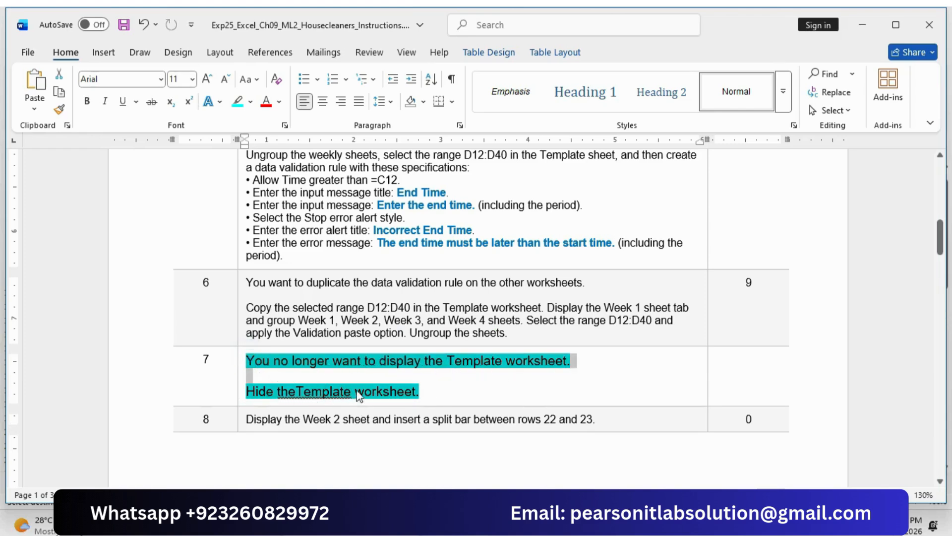
{"action": "left_click", "coordinate": [660, 524]}
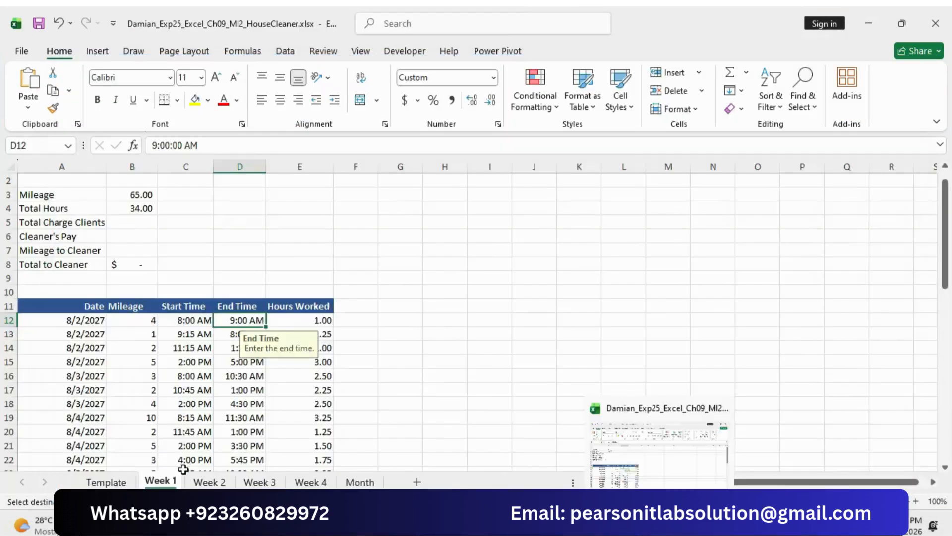
{"action": "right_click", "coordinate": [114, 481]}
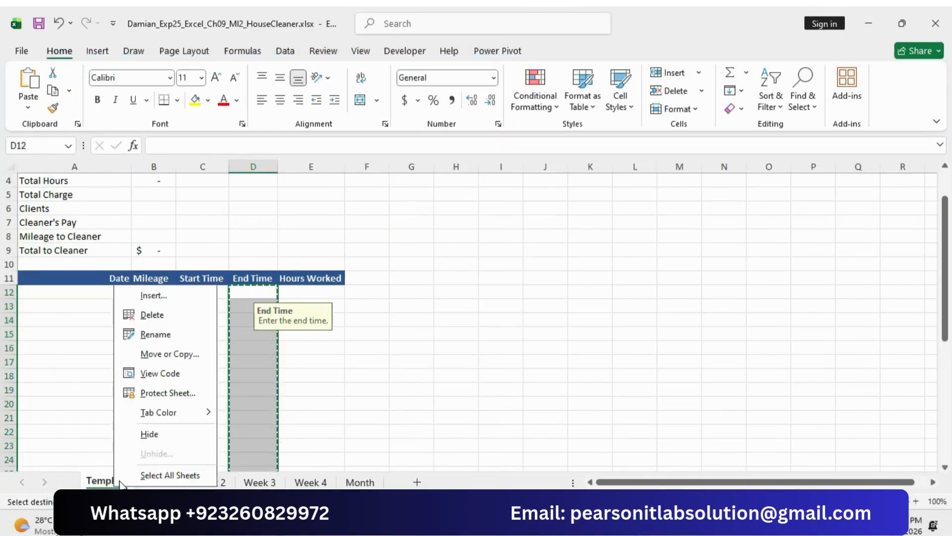
{"action": "left_click", "coordinate": [169, 432]}
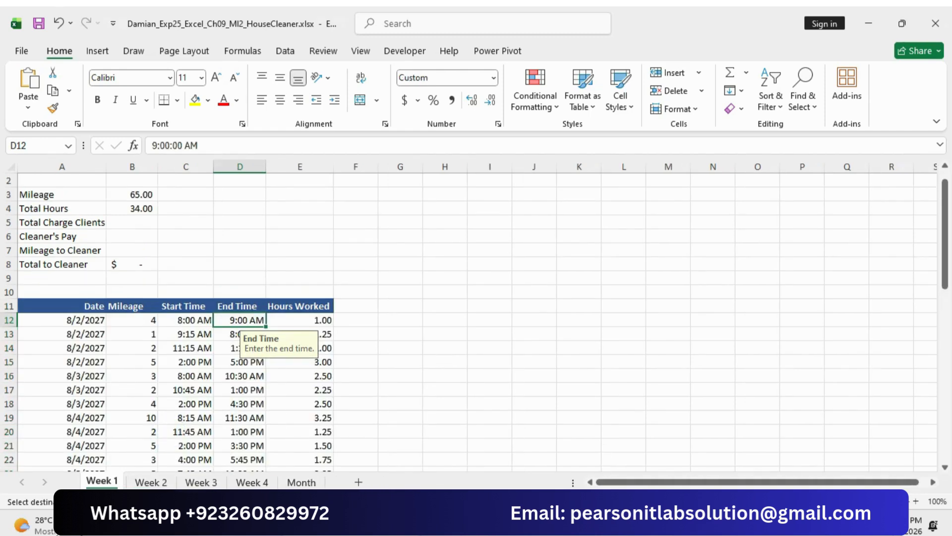
Step: Return to the Word instructions, reduce the step 7 text to 9 pt and remove its turquoise highlight
{"action": "key", "text": "alt+Tab"}
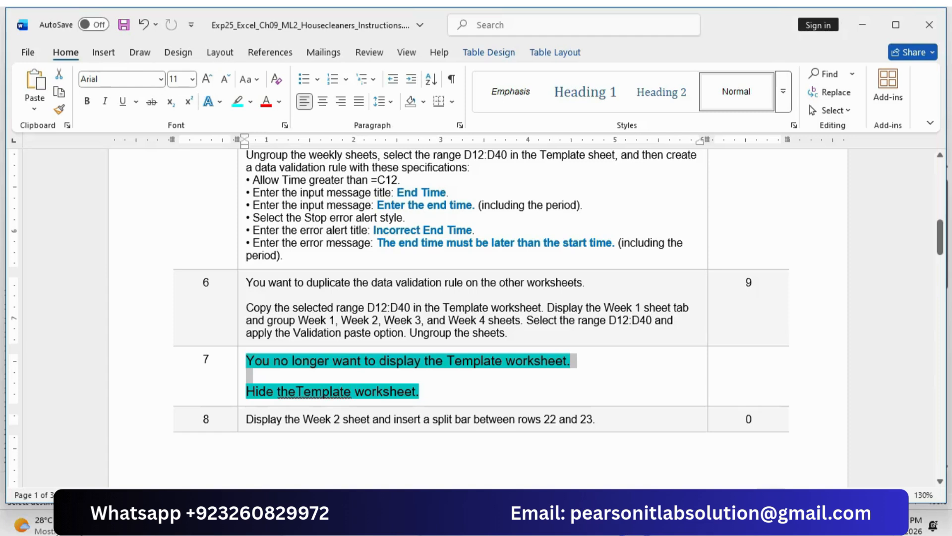
{"action": "left_click", "coordinate": [243, 373]}
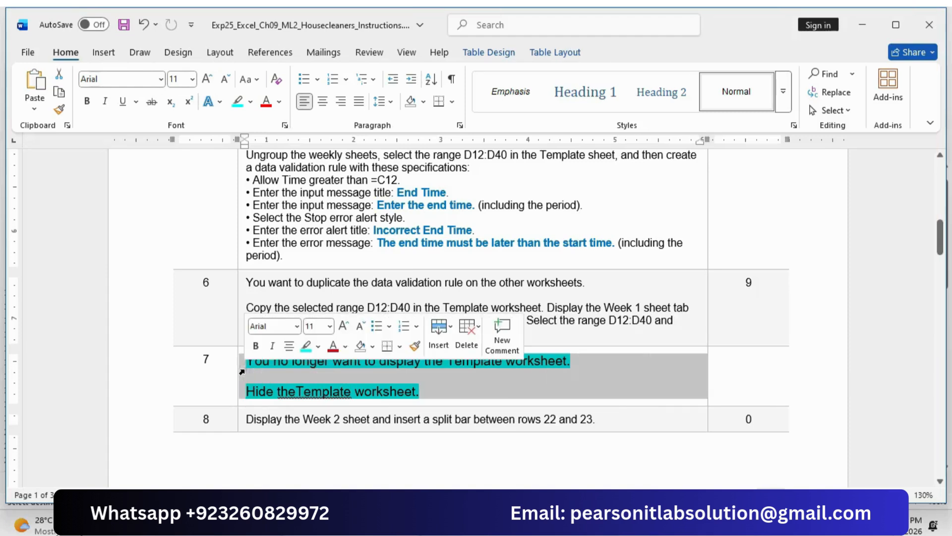
{"action": "left_click", "coordinate": [360, 326]}
{"action": "left_click", "coordinate": [360, 326]}
{"action": "left_click", "coordinate": [306, 349]}
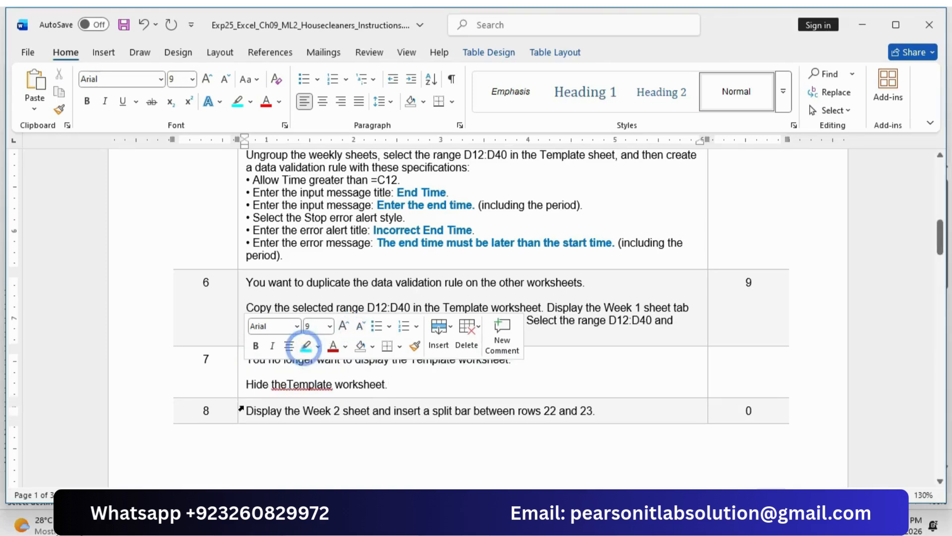
Step: Enlarge the step 8 instruction text to 11 pt and highlight it in turquoise
{"action": "left_click", "coordinate": [242, 408]}
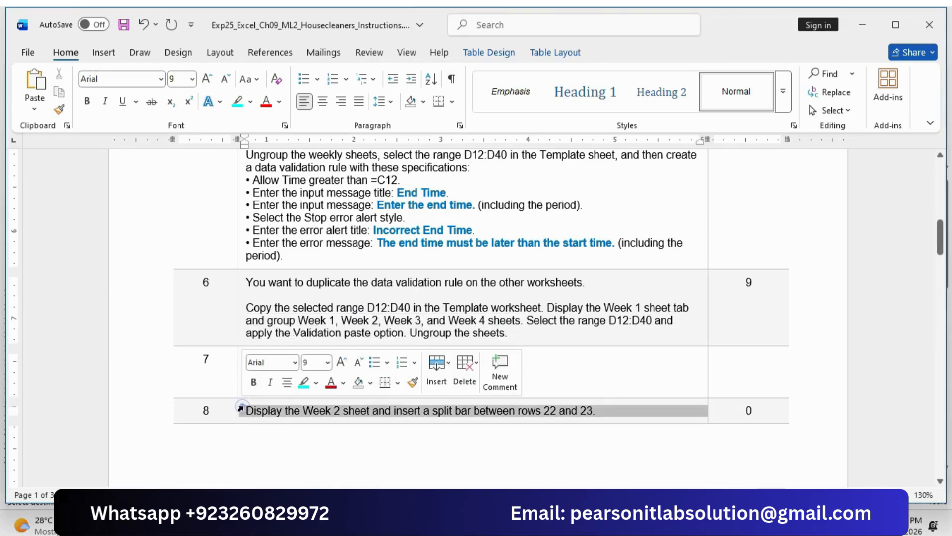
{"action": "left_click", "coordinate": [343, 362]}
{"action": "left_click", "coordinate": [342, 362]}
{"action": "left_click", "coordinate": [304, 383]}
Step: Read the step 8 instruction, switch to Excel and insert a split bar between rows 22 and 23 on the Week 2 sheet
{"action": "left_click", "coordinate": [244, 413]}
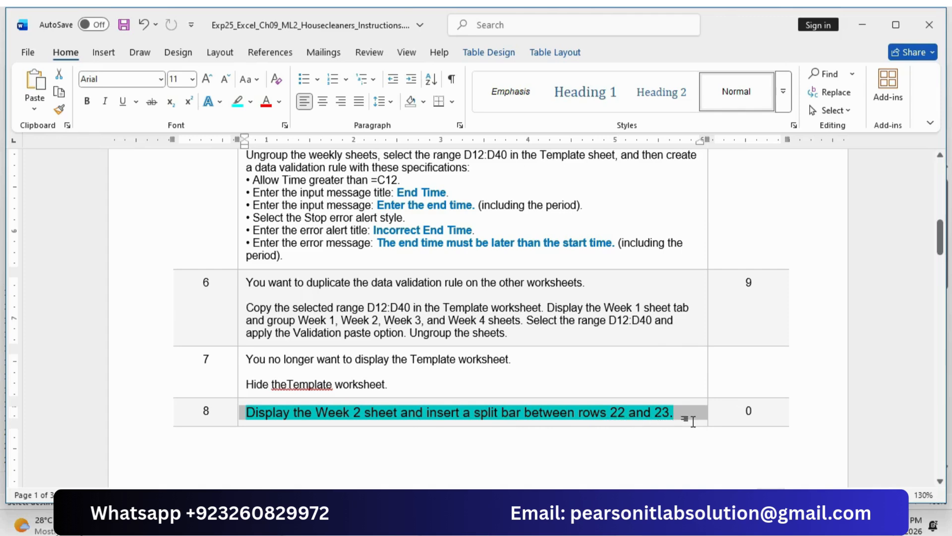
{"action": "scroll", "coordinate": [257, 397], "scroll_direction": "down", "scroll_amount": 1}
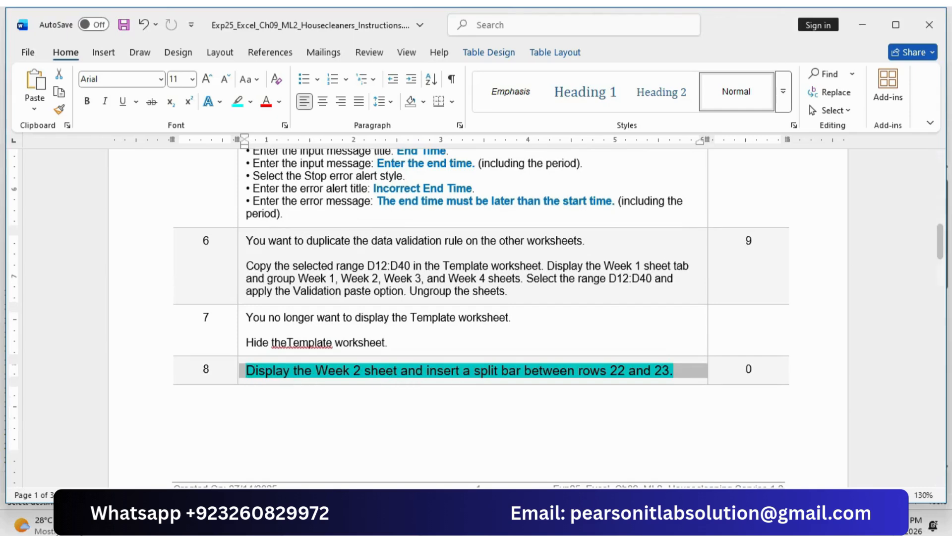
{"action": "left_click", "coordinate": [620, 522]}
{"action": "left_click", "coordinate": [151, 482]}
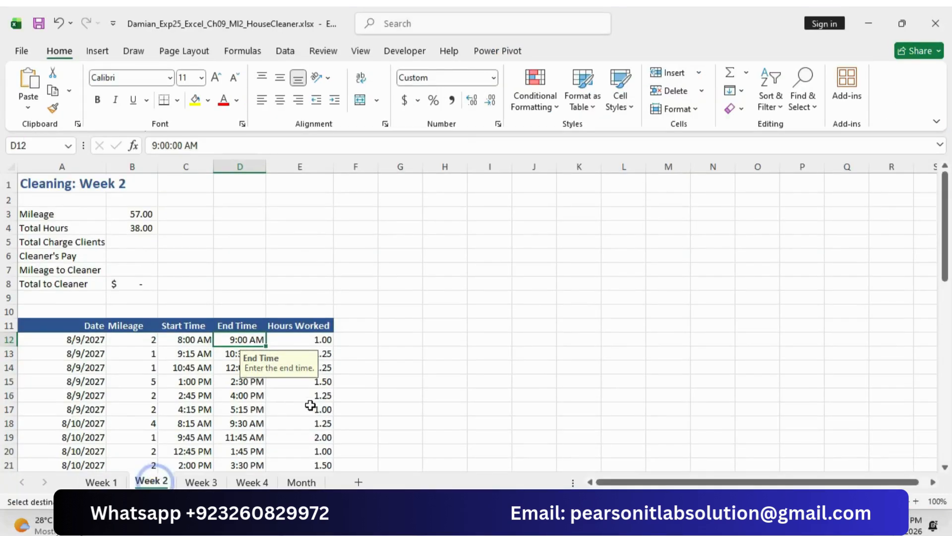
{"action": "scroll", "coordinate": [321, 384], "scroll_direction": "down", "scroll_amount": 3}
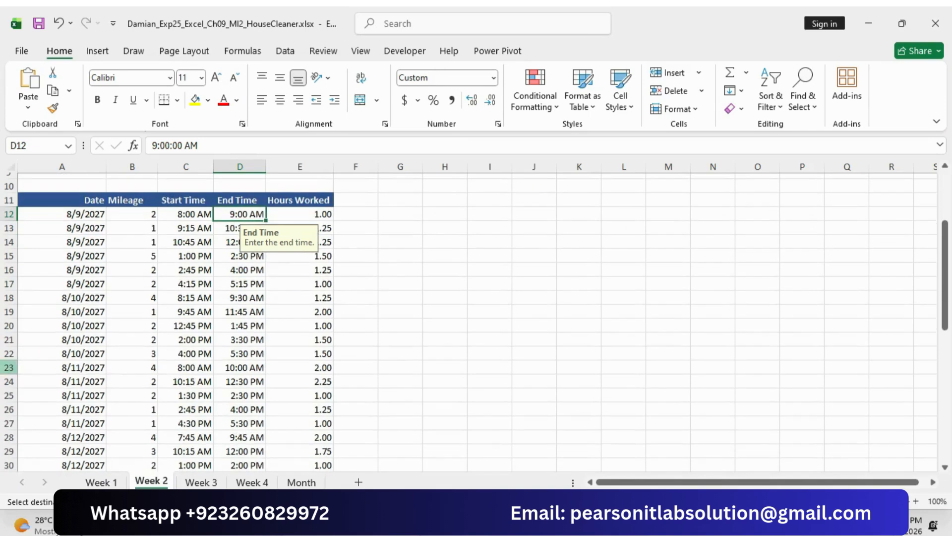
{"action": "left_click", "coordinate": [9, 367]}
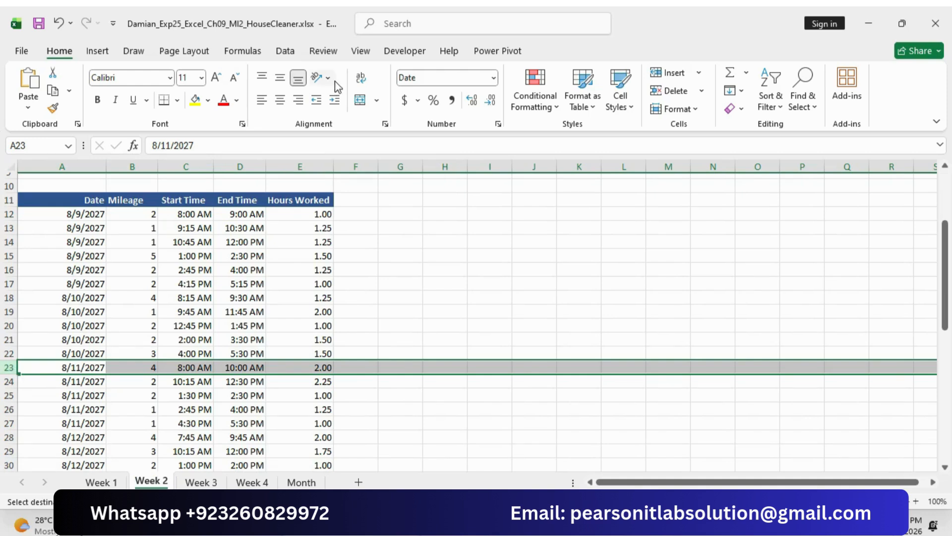
{"action": "left_click", "coordinate": [361, 51]}
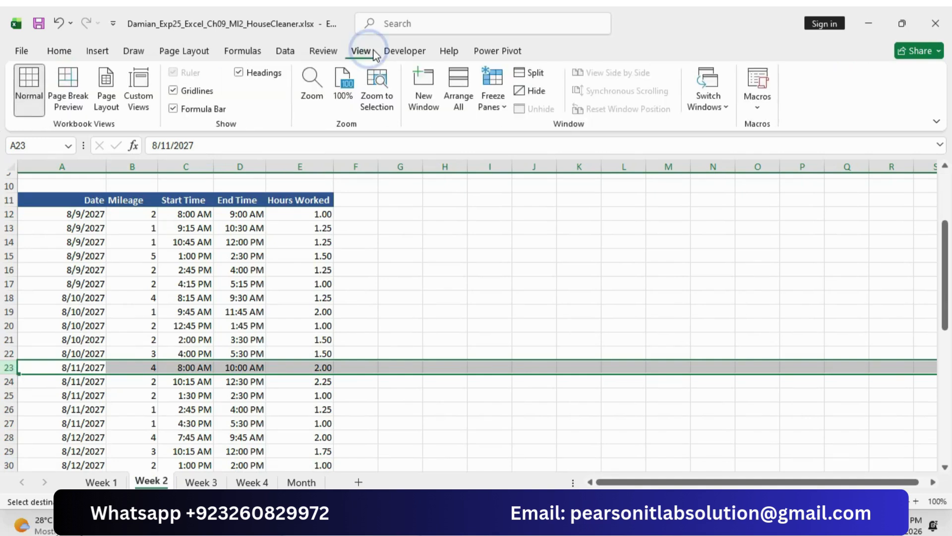
{"action": "left_click", "coordinate": [530, 73]}
{"action": "scroll", "coordinate": [322, 320], "scroll_direction": "down", "scroll_amount": 1}
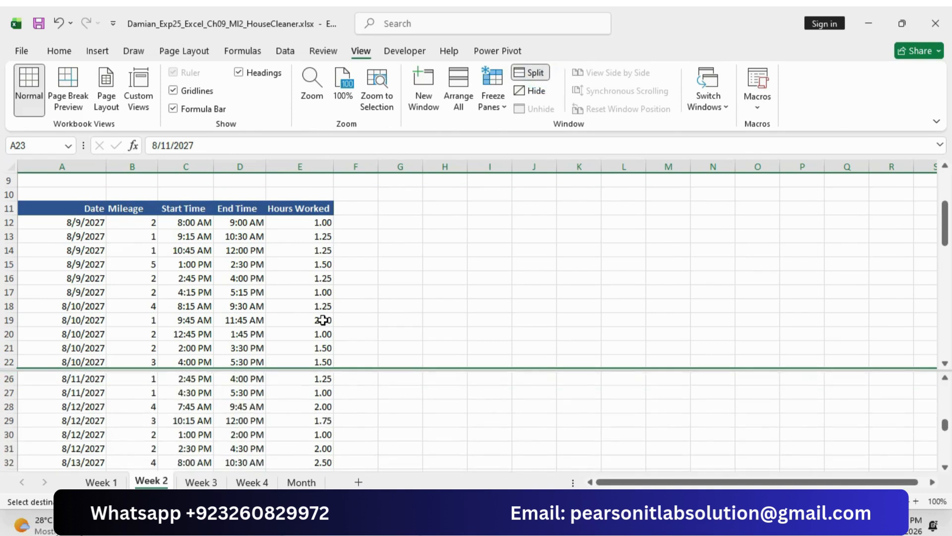
Step: Check how the split panes of the Week 2 sheet scroll, keeping rows 22 and 23 on either side of the split bar
{"action": "scroll", "coordinate": [323, 320], "scroll_direction": "up", "scroll_amount": 1}
{"action": "scroll", "coordinate": [322, 320], "scroll_direction": "up", "scroll_amount": 2}
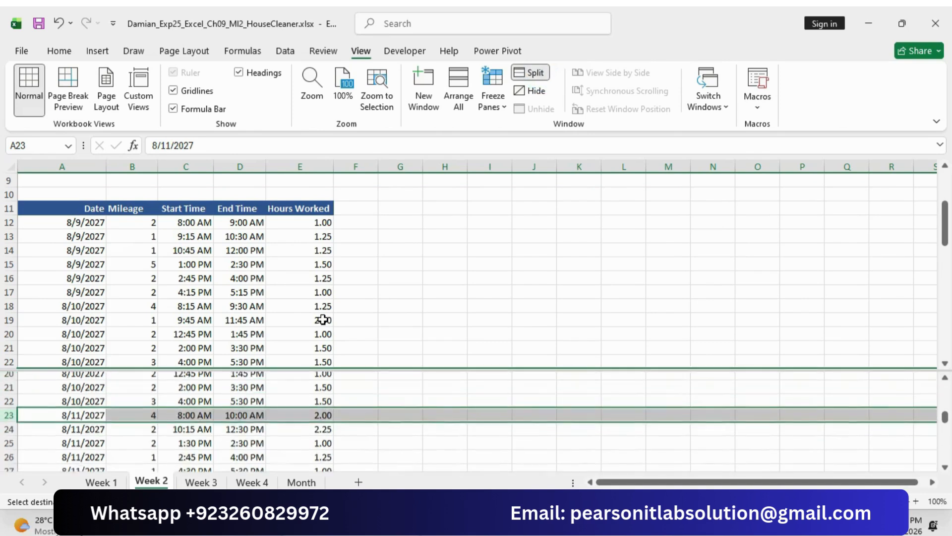
{"action": "scroll", "coordinate": [319, 324], "scroll_direction": "down", "scroll_amount": 2}
{"action": "scroll", "coordinate": [309, 324], "scroll_direction": "up", "scroll_amount": 6}
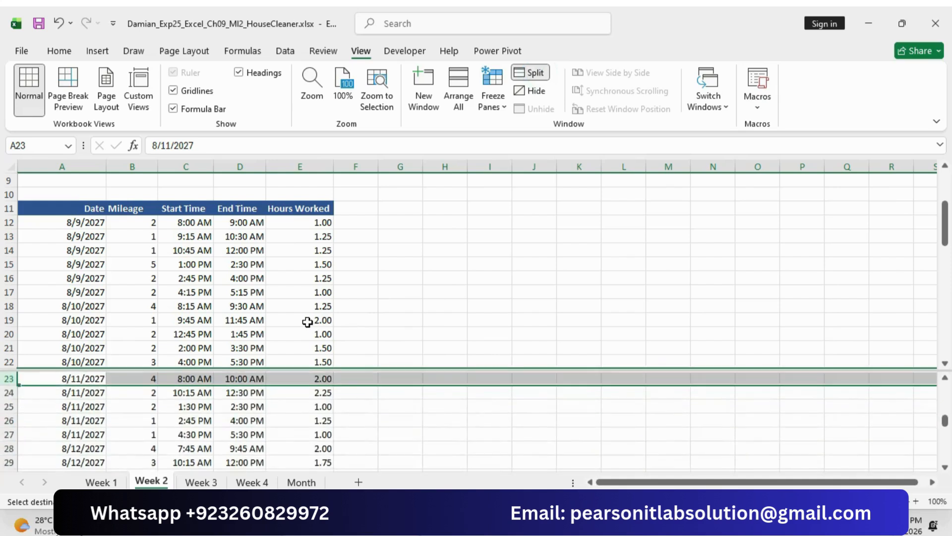
{"action": "scroll", "coordinate": [307, 321], "scroll_direction": "down", "scroll_amount": 1}
{"action": "scroll", "coordinate": [308, 321], "scroll_direction": "down", "scroll_amount": 5}
Step: Return to the Word instructions, reduce the step 8 text to 9 pt and remove its turquoise highlight
{"action": "key", "text": "alt+Tab"}
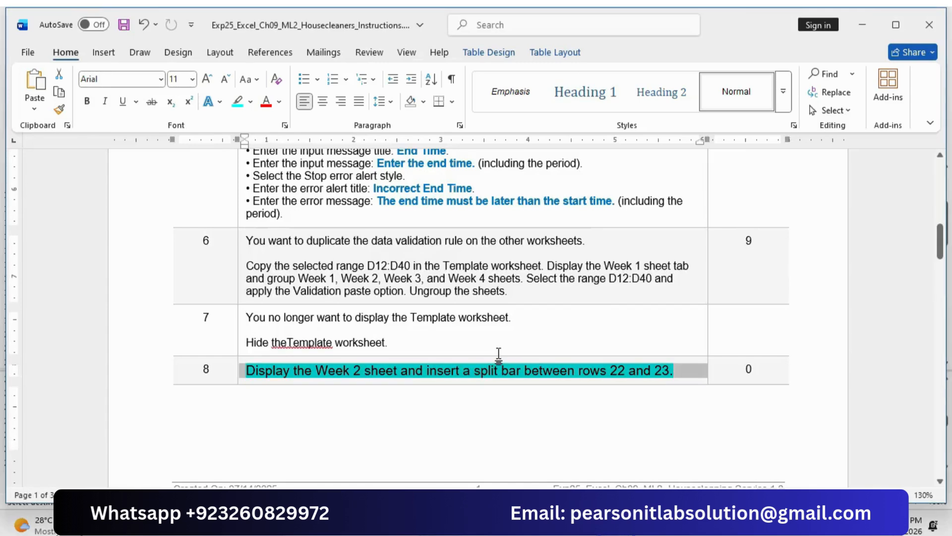
{"action": "left_click", "coordinate": [226, 79]}
{"action": "left_click", "coordinate": [226, 78]}
{"action": "left_click", "coordinate": [235, 97]}
Step: Enlarge the step 9 instruction text to 11 pt and highlight it in turquoise
{"action": "scroll", "coordinate": [340, 332], "scroll_direction": "down", "scroll_amount": 10}
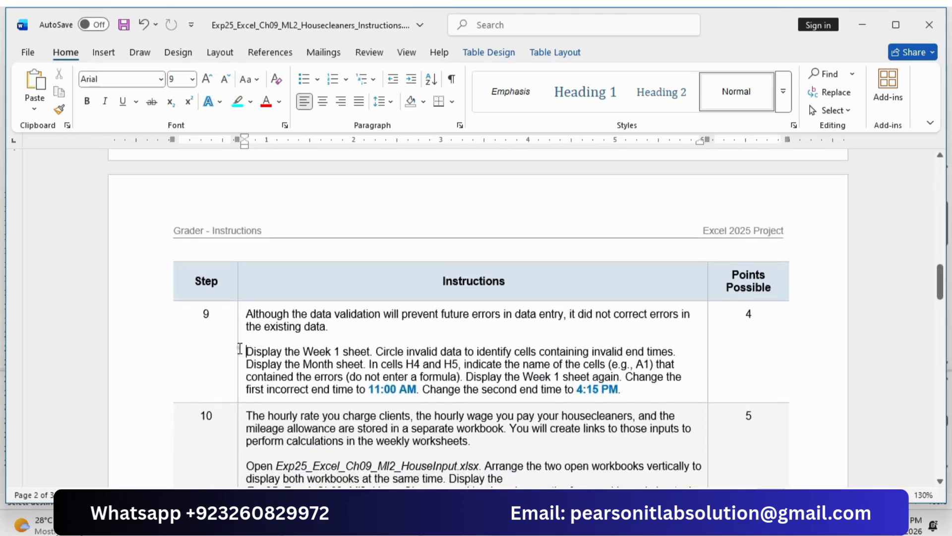
{"action": "left_click", "coordinate": [240, 344]}
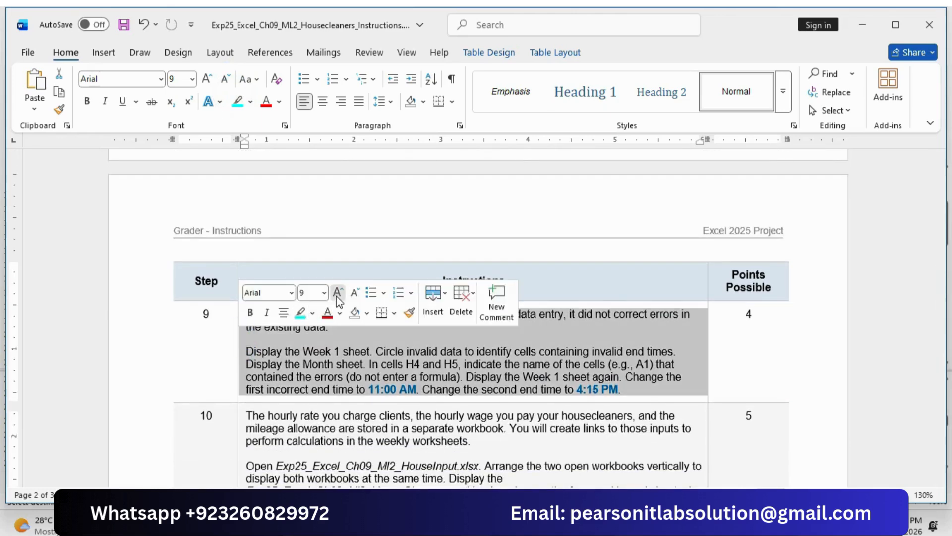
{"action": "left_click", "coordinate": [337, 296]}
{"action": "left_click", "coordinate": [338, 296]}
{"action": "left_click", "coordinate": [316, 344]}
Step: Read the step 9 instruction on circling invalid end times, switch to Excel and display the Week 1 sheet
{"action": "left_click_drag", "start_coordinate": [247, 315], "coordinate": [476, 326]}
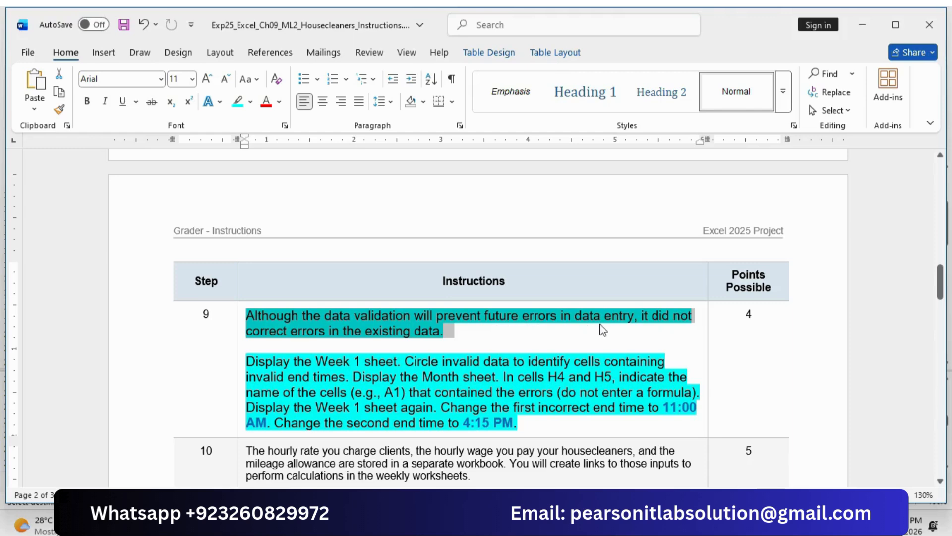
{"action": "scroll", "coordinate": [347, 338], "scroll_direction": "down", "scroll_amount": 1}
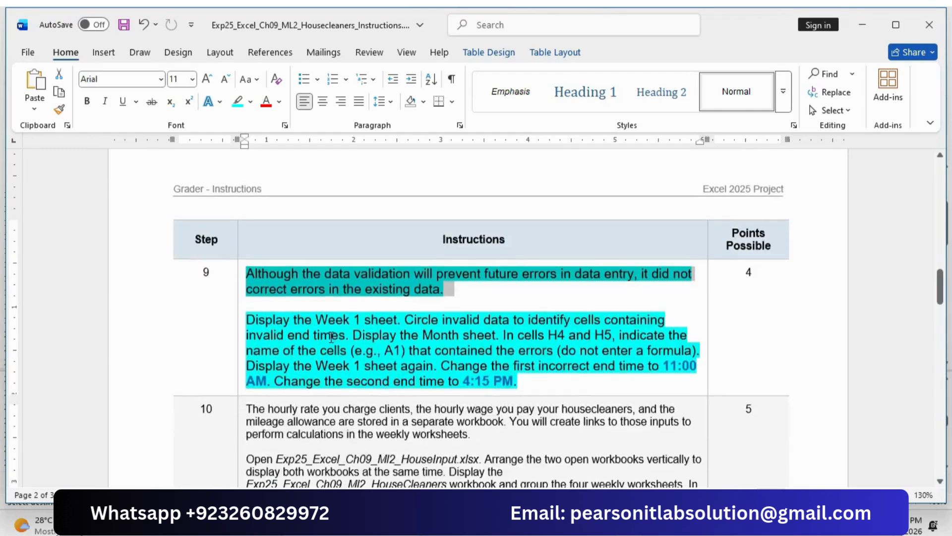
{"action": "left_click_drag", "start_coordinate": [247, 318], "coordinate": [640, 316]}
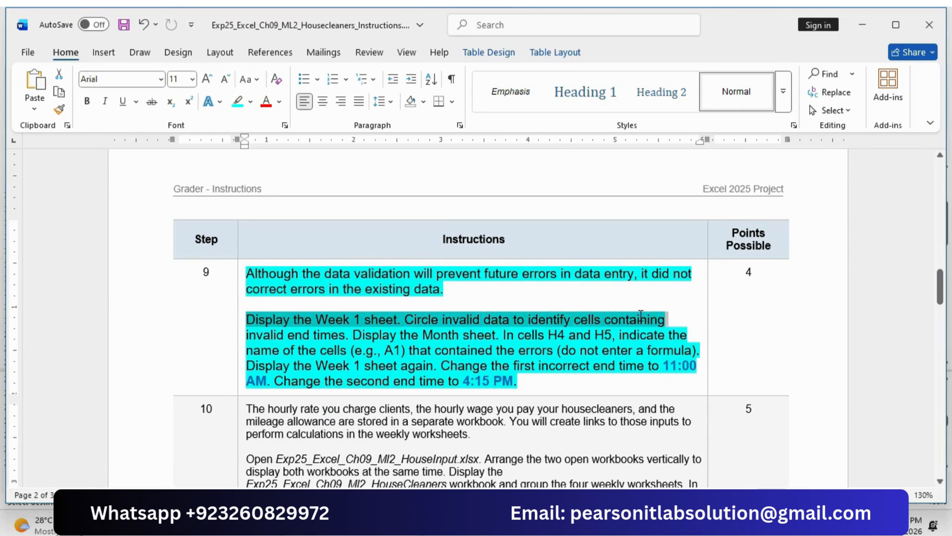
{"action": "left_click_drag", "start_coordinate": [543, 312], "coordinate": [350, 335]}
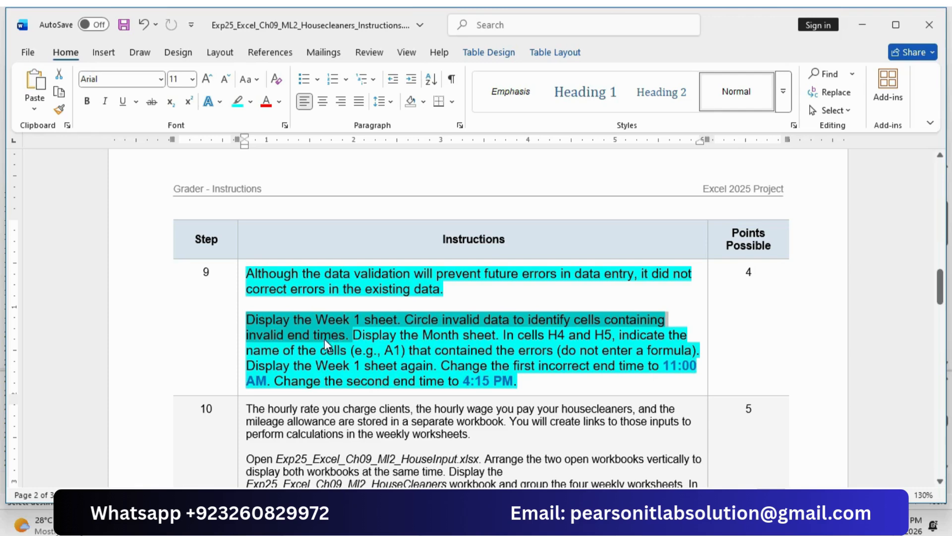
{"action": "left_click", "coordinate": [667, 523]}
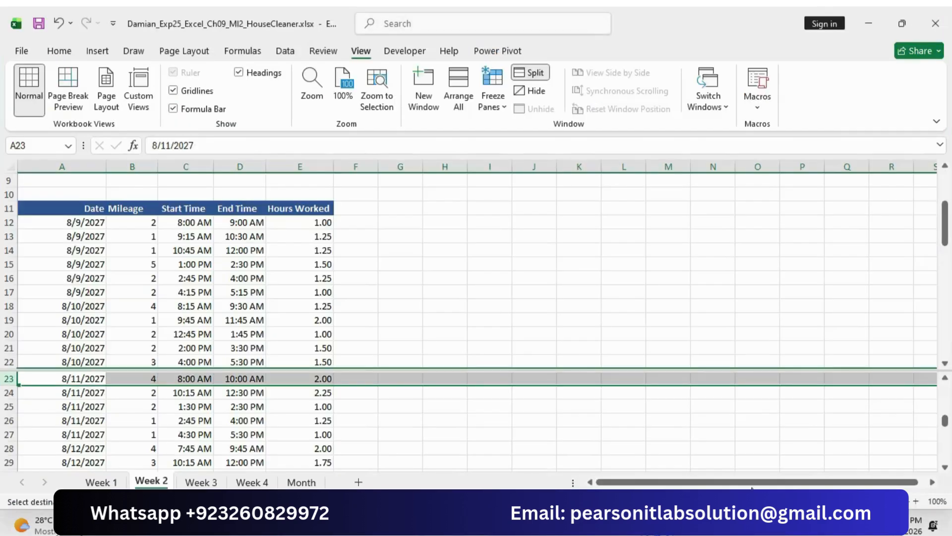
{"action": "left_click", "coordinate": [645, 524]}
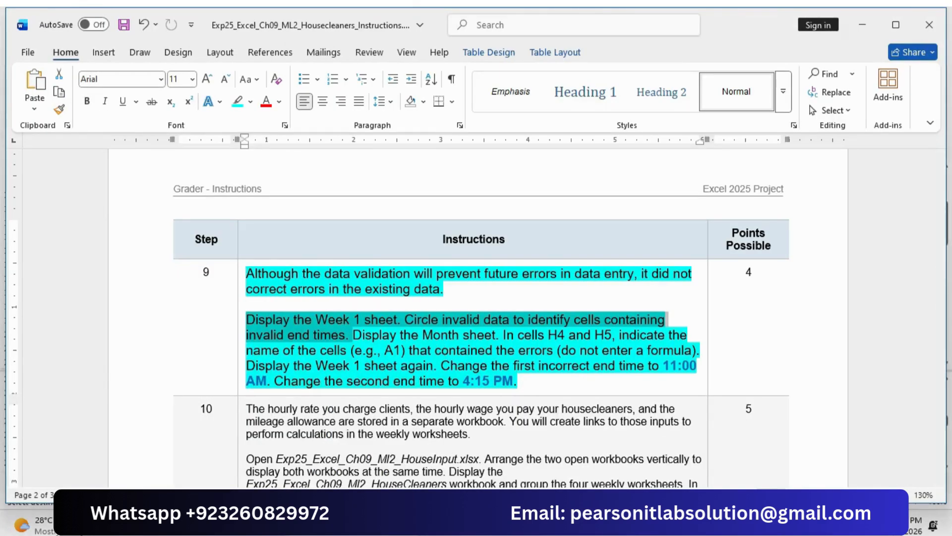
{"action": "left_click", "coordinate": [667, 523]}
{"action": "left_click", "coordinate": [101, 482]}
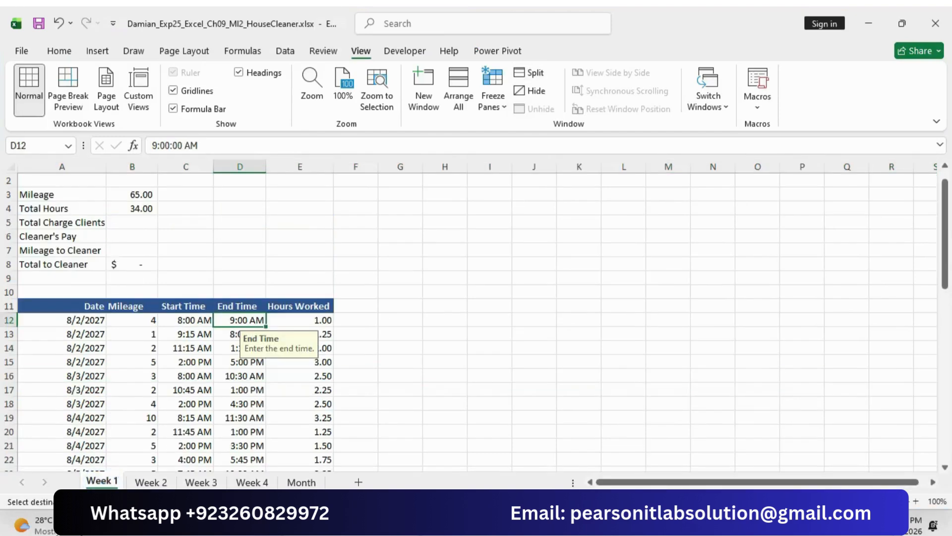
Step: Recheck the step 9 instruction in Word, return to Excel and circle the invalid data on the Week 1 sheet
{"action": "left_click", "coordinate": [644, 523]}
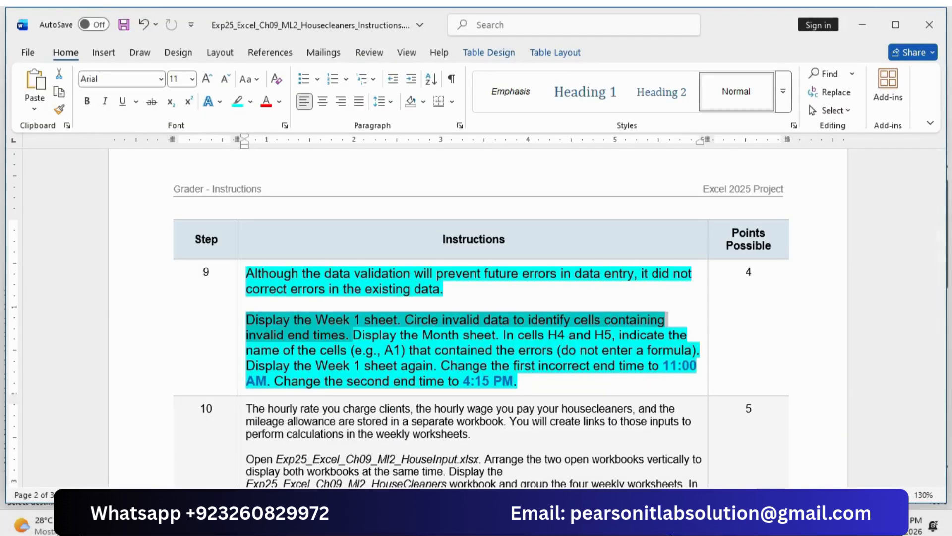
{"action": "left_click", "coordinate": [667, 523]}
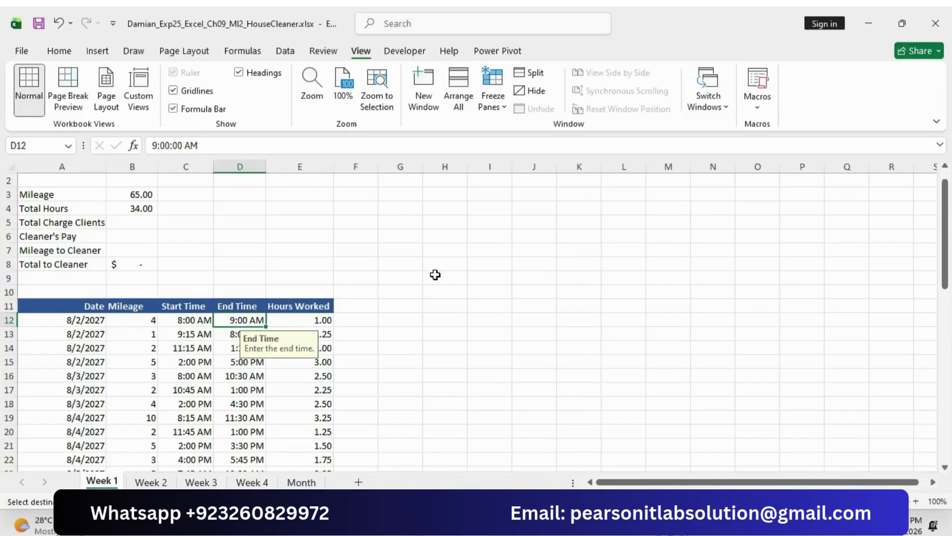
{"action": "left_click", "coordinate": [285, 51]}
{"action": "left_click", "coordinate": [620, 110]}
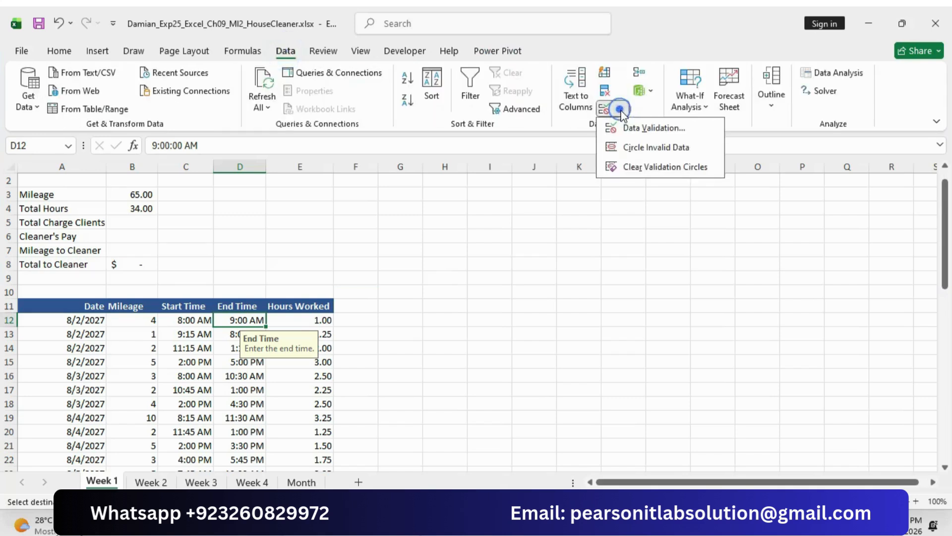